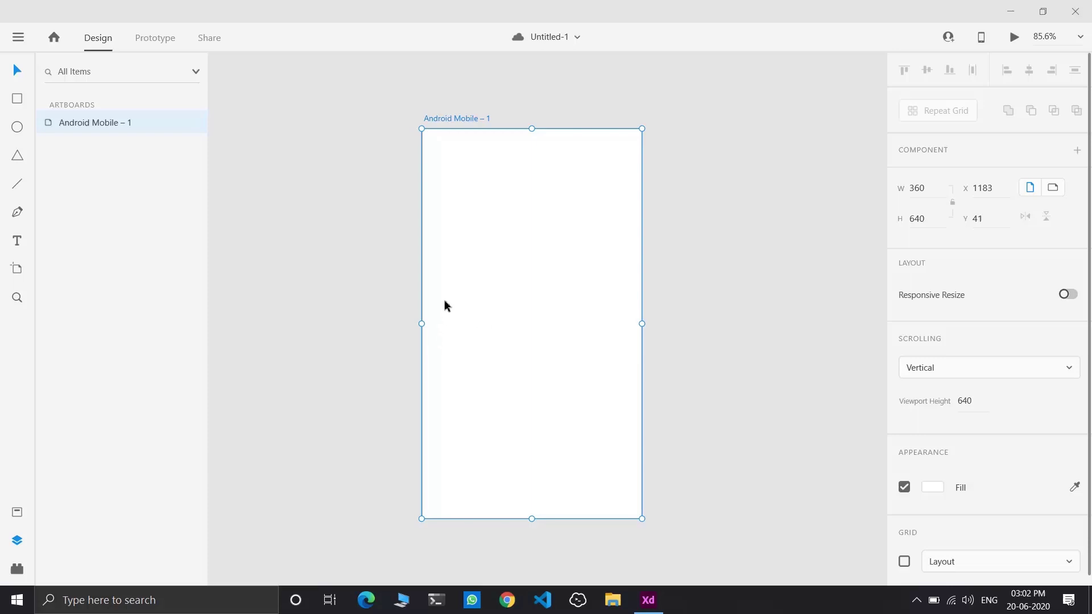
Fill the artboard with the saved blue #0E68FF and draw a 360 by 501 white rectangle over its lower part.
click(18, 512)
click(59, 151)
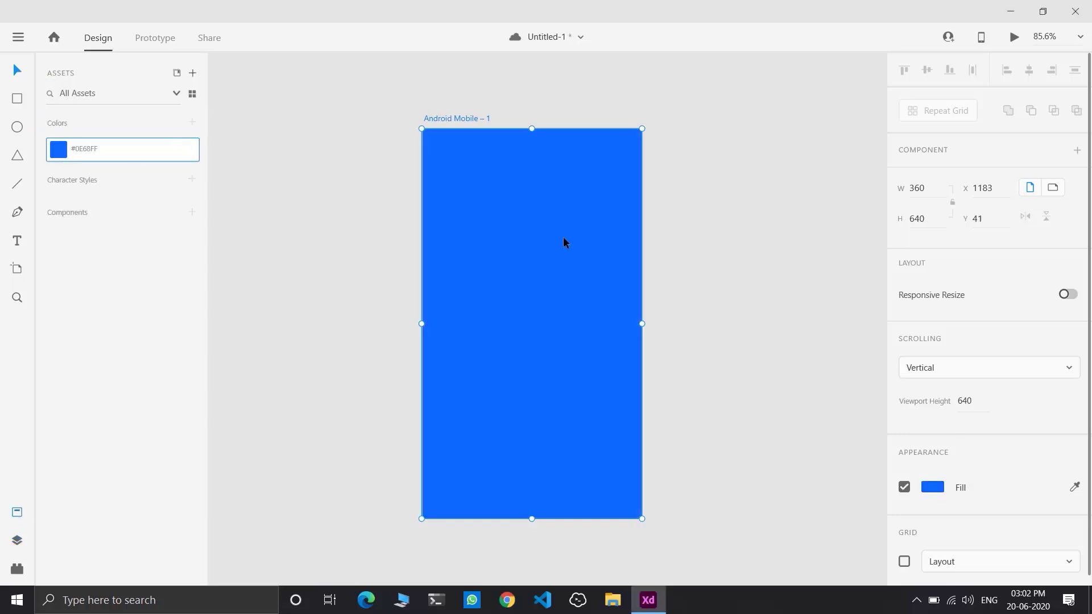
key(r)
mouse_move(423, 214)
mouse_down()
mouse_move(602, 514)
mouse_move(641, 518)
mouse_up()
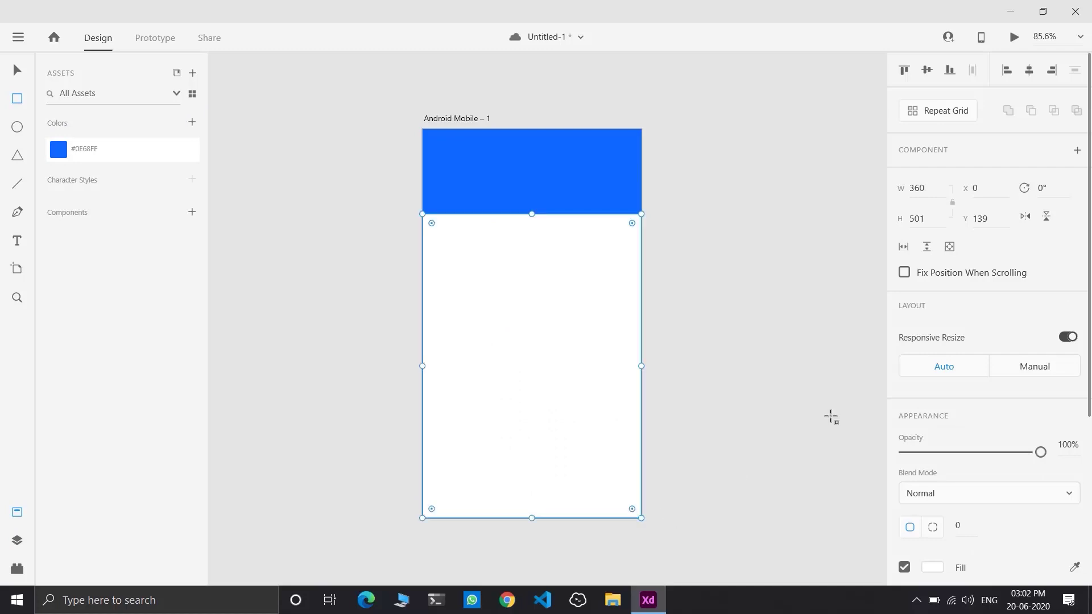
Remove the white rectangle's border and round both of its top corners to 36.
scroll(994, 417, down, 4)
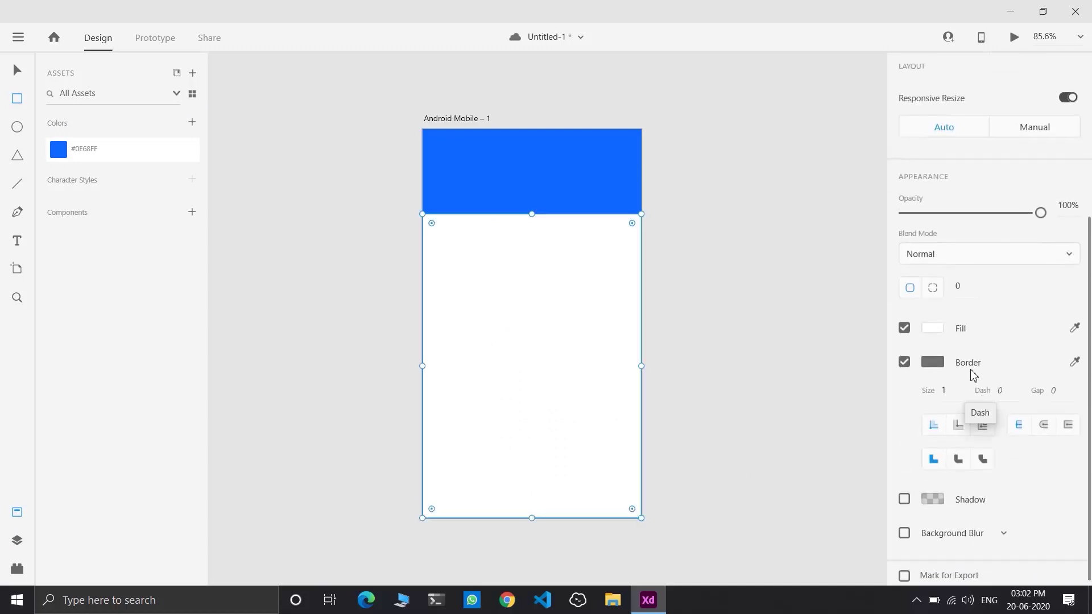
click(905, 363)
click(932, 383)
click(968, 383)
text(36)
click(995, 386)
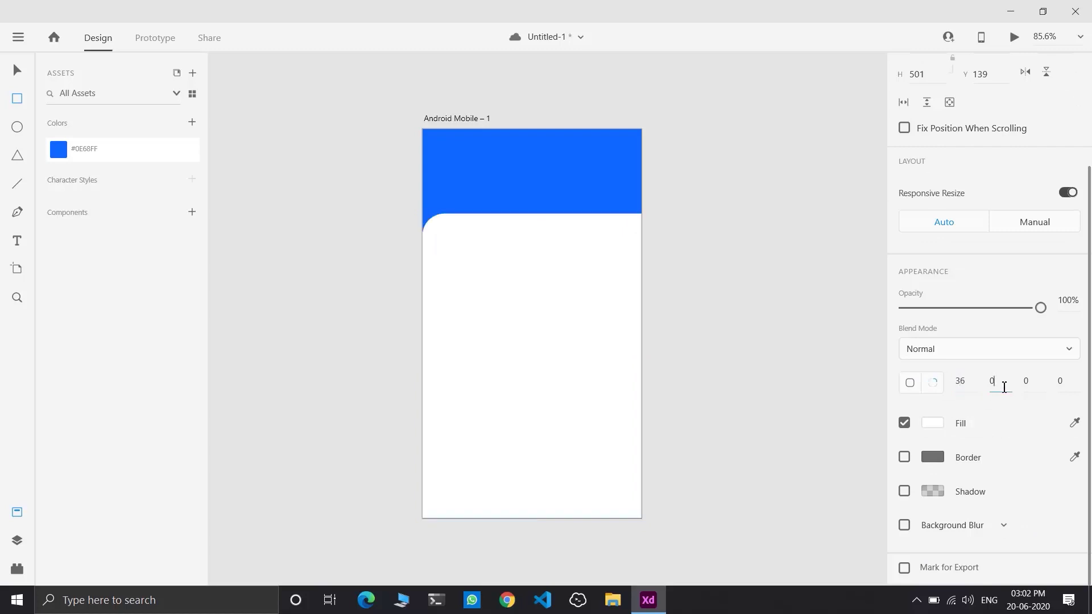
text(36)
click(960, 380)
Give the white panel a shadow with Y -6 and blur 36, and lower its top edge for a height of 464.
click(904, 491)
scroll(967, 489, down, 1)
click(995, 487)
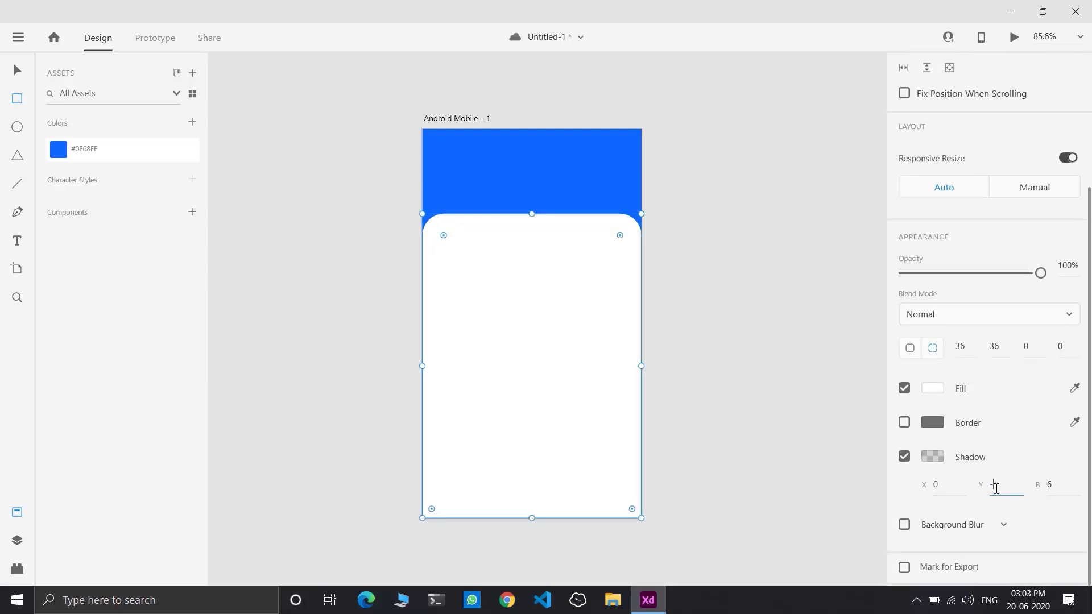
text(-6)
click(1047, 488)
text(3)
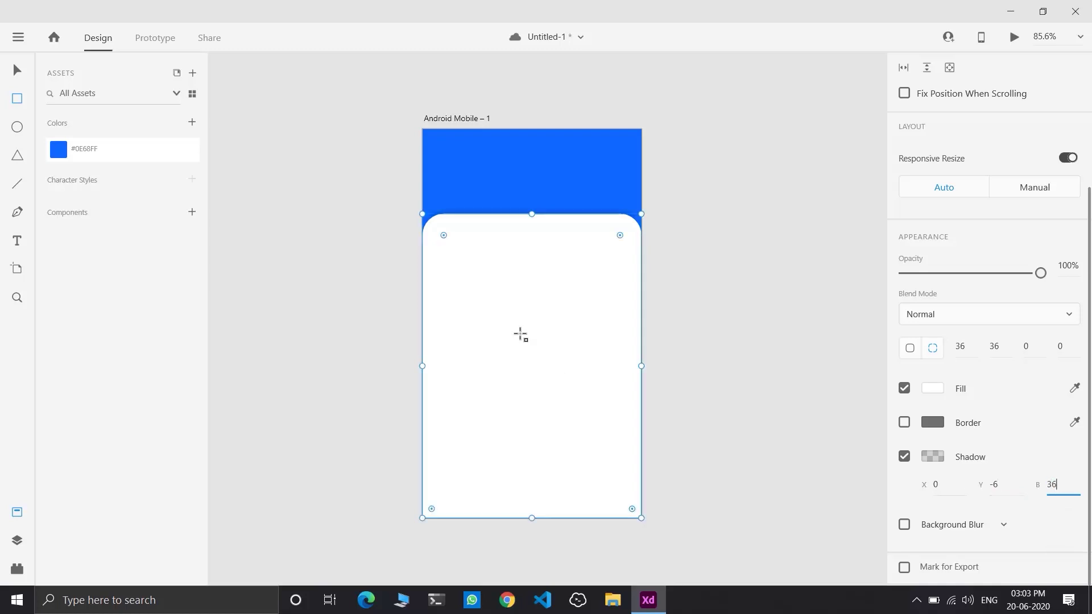
click(17, 71)
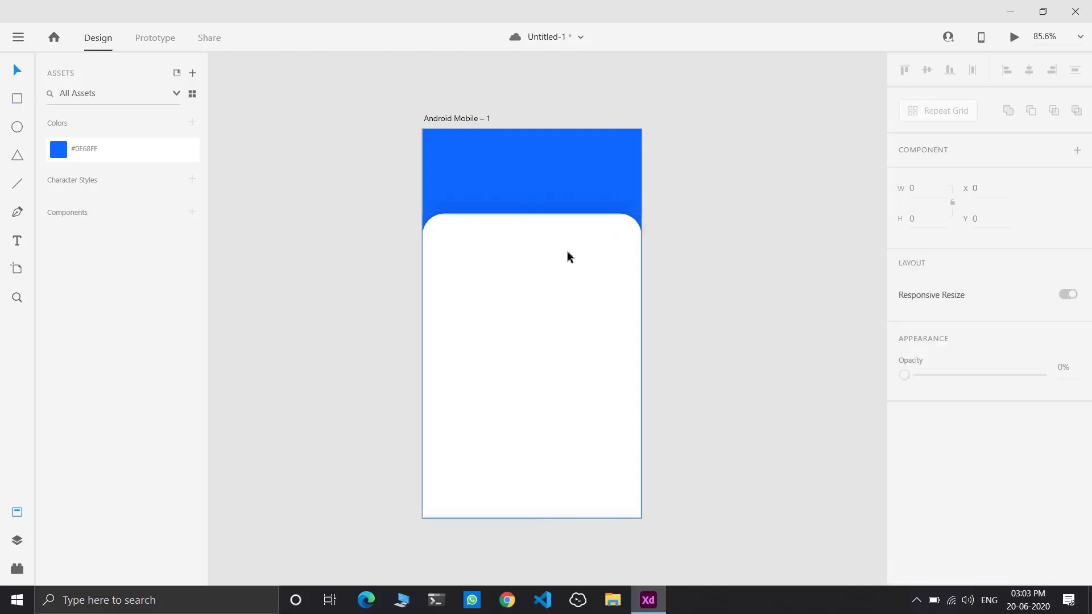
mouse_move(532, 214)
mouse_down()
mouse_move(532, 245)
mouse_move(531, 235)
mouse_up()
Insert the ios-arrow-back icon from the Icons 4 Design plugin and place it in the blue header's upper-left corner.
click(17, 568)
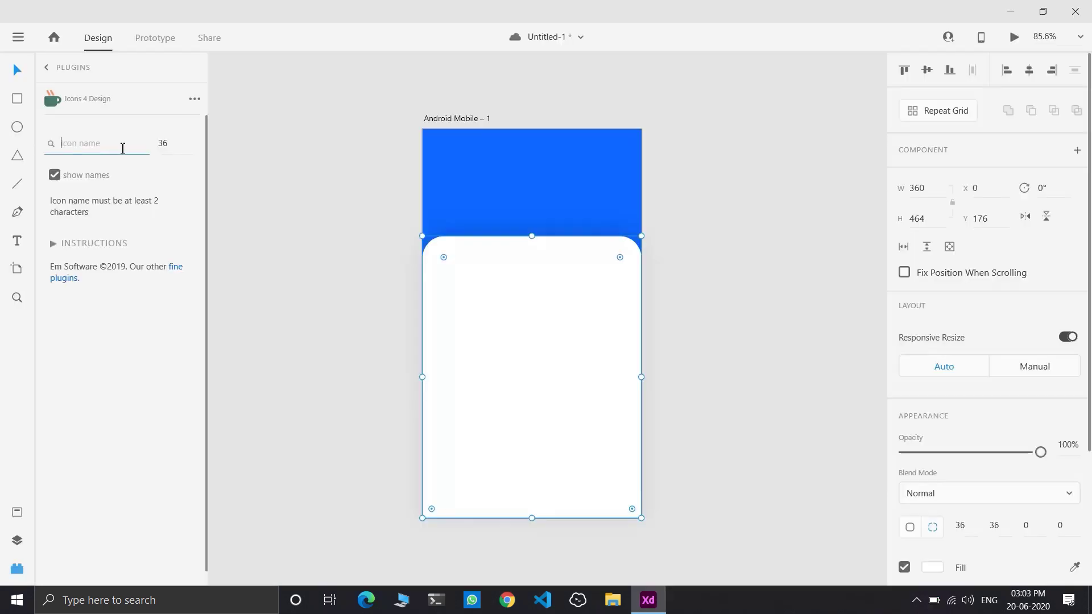
text(back)
click(64, 435)
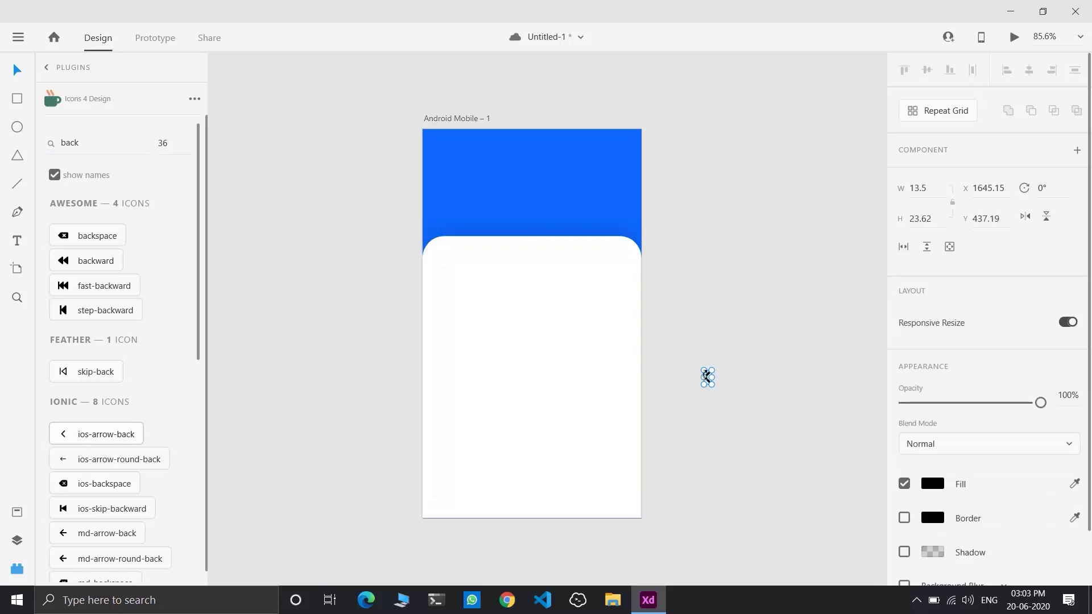
drag(700, 373, 444, 150)
Change the back arrow icon's fill to white and adjust its position in the header to X 26.15.
click(932, 531)
click(721, 382)
click(749, 322)
click(708, 261)
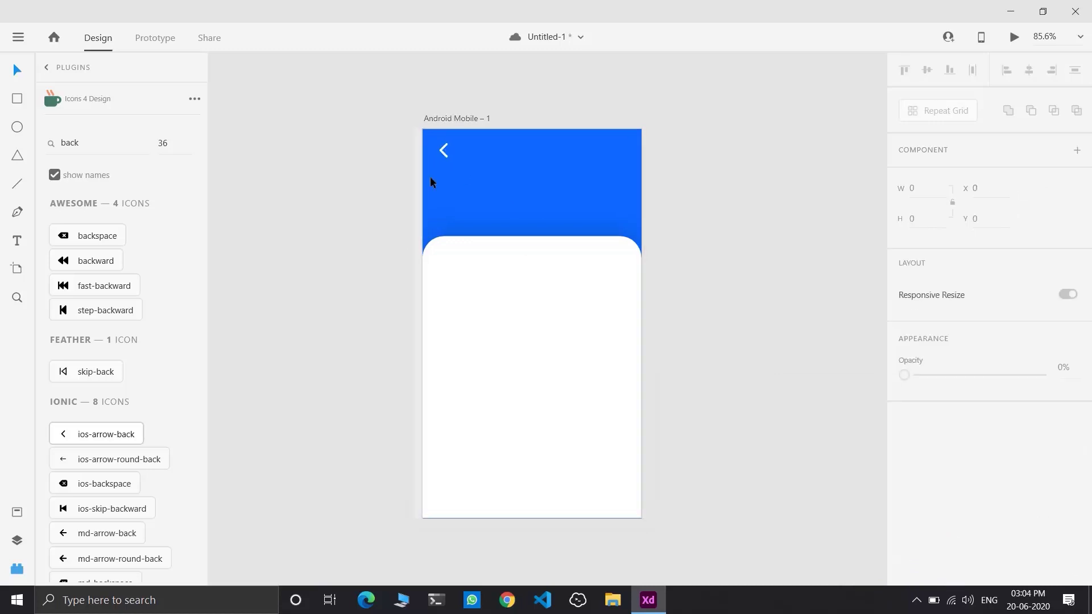
click(443, 154)
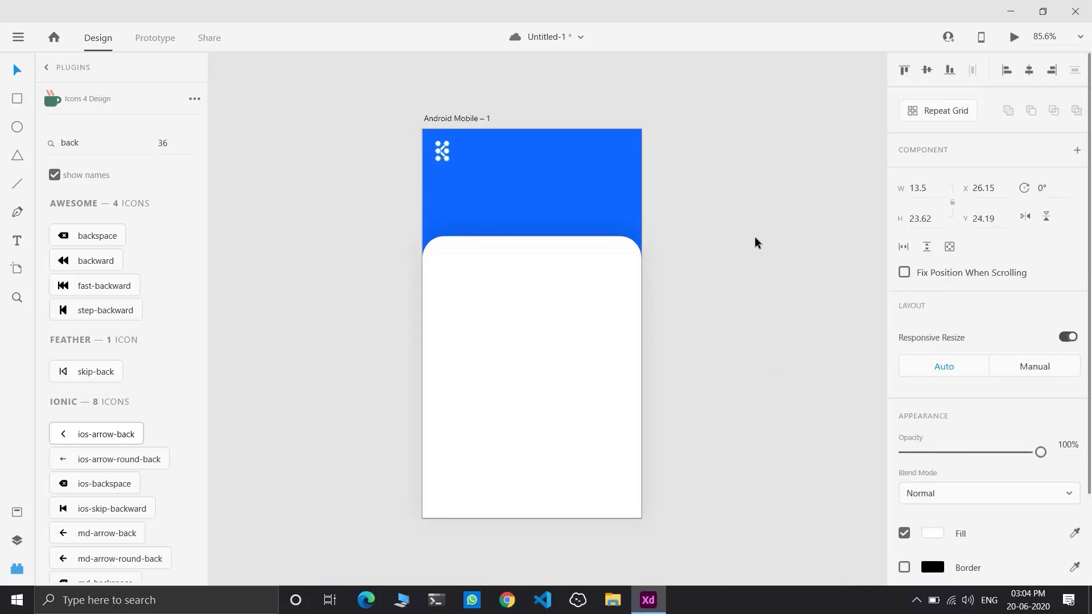
click(720, 252)
Add the text "Welcome Back" to the middle of the blue header.
click(17, 241)
click(17, 511)
click(17, 540)
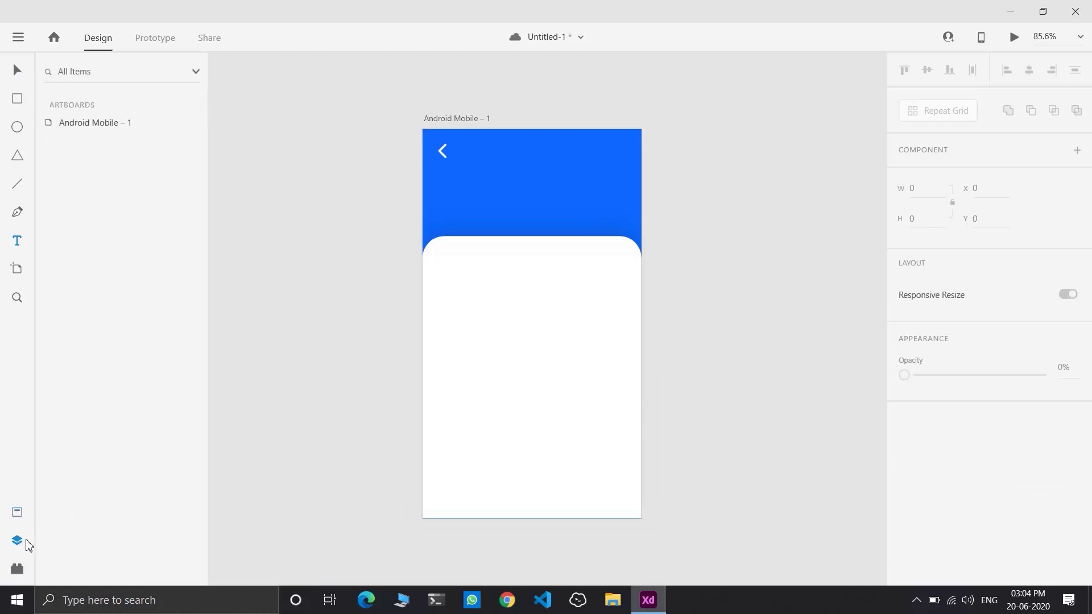
click(506, 177)
text(Welcome Back)
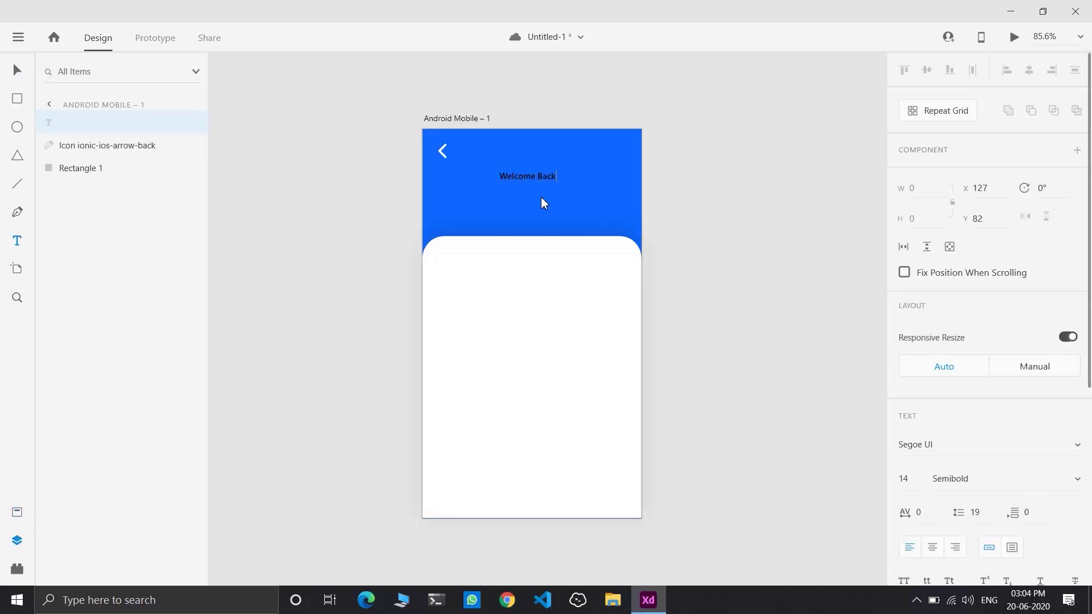
key(Escape)
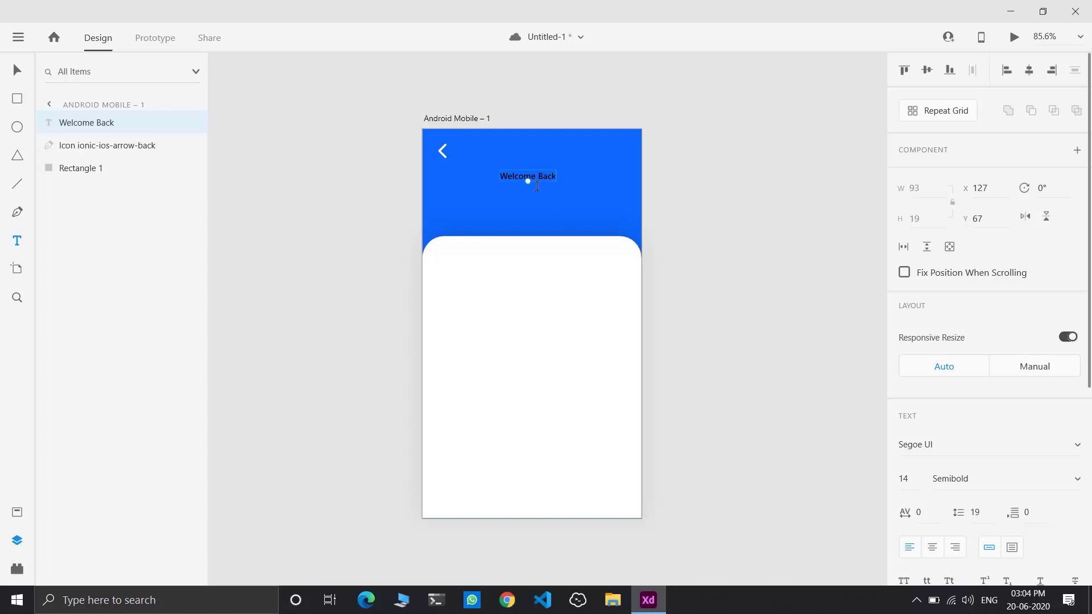
Change the Welcome Back text's fill to white #FFFFFF.
scroll(1019, 317, down, 6)
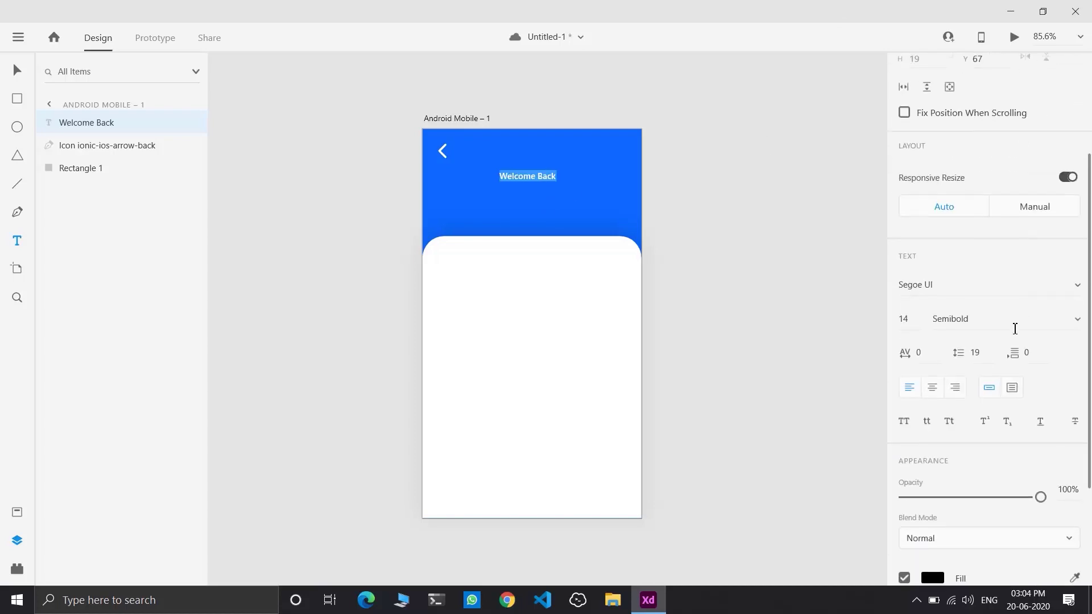
click(931, 423)
drag(734, 353, 694, 312)
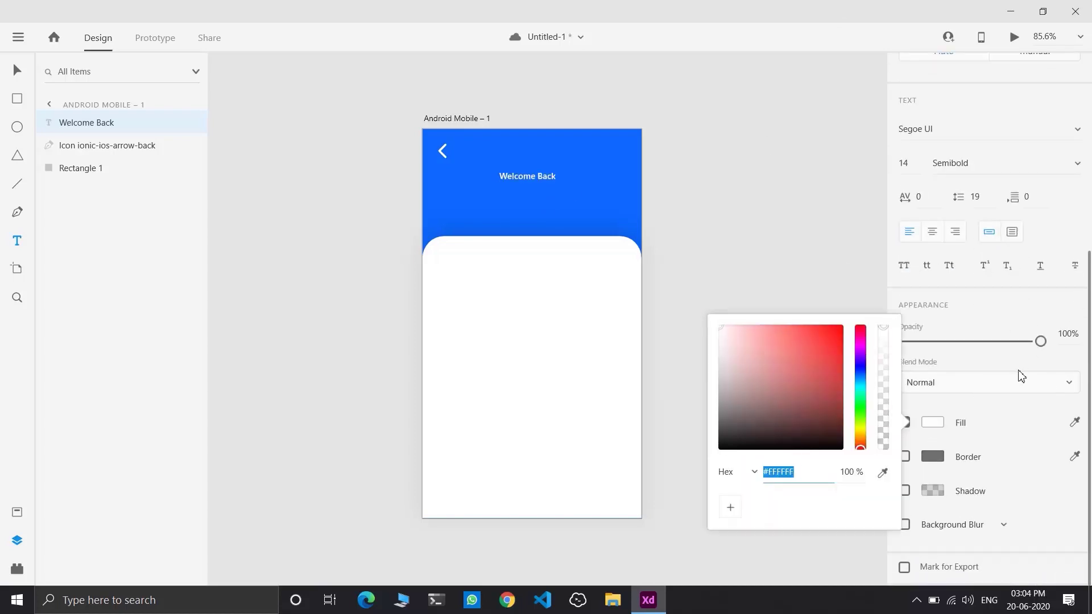
Set the Welcome Back heading to size 24 Bold and position it just below and right of the back arrow.
scroll(936, 232, up, 3)
scroll(934, 210, up, 2)
scroll(927, 279, down, 3)
click(905, 239)
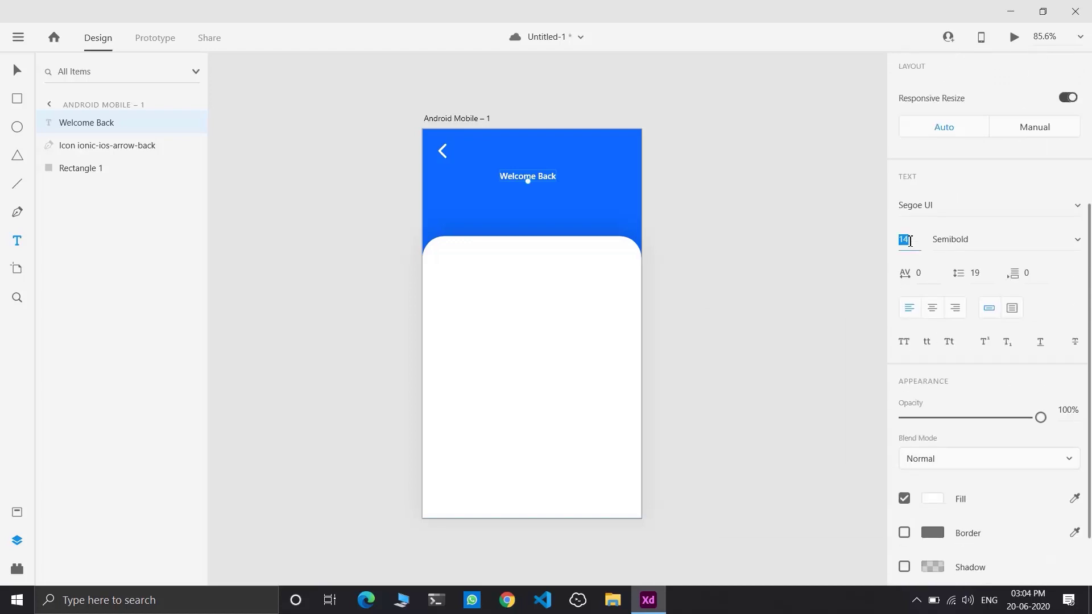
click(1076, 239)
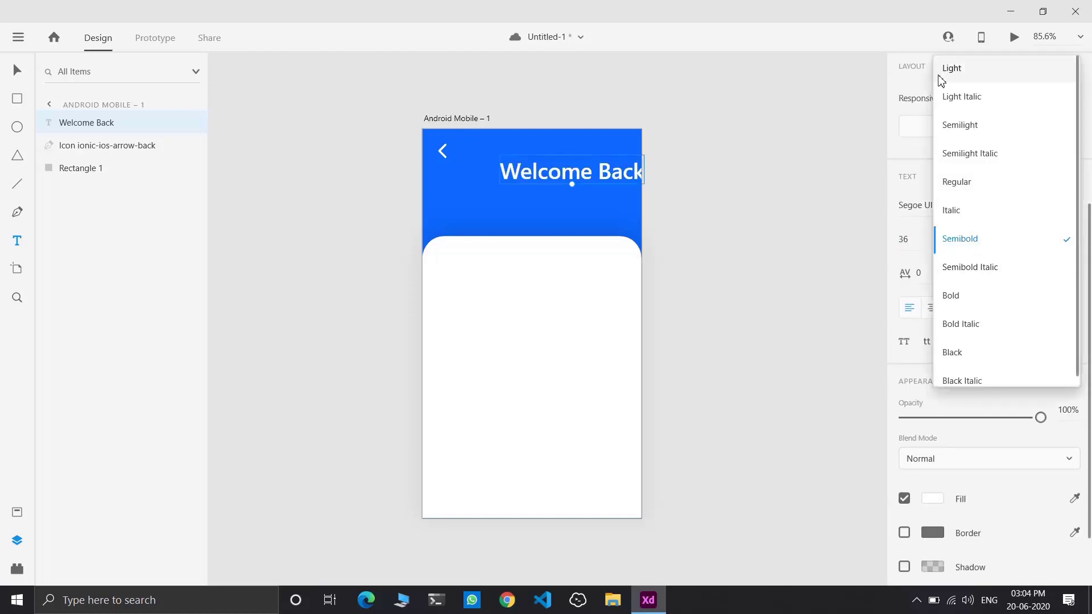
click(955, 295)
click(17, 70)
drag(537, 172, 503, 183)
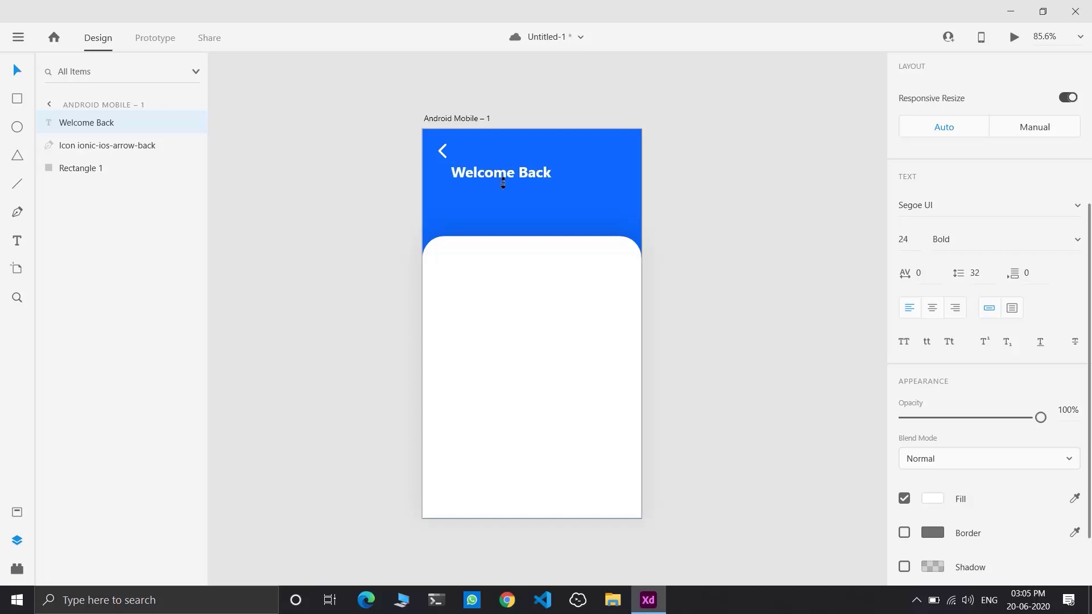
Shift the back arrow icon slightly left to X 21.15.
drag(443, 151, 440, 151)
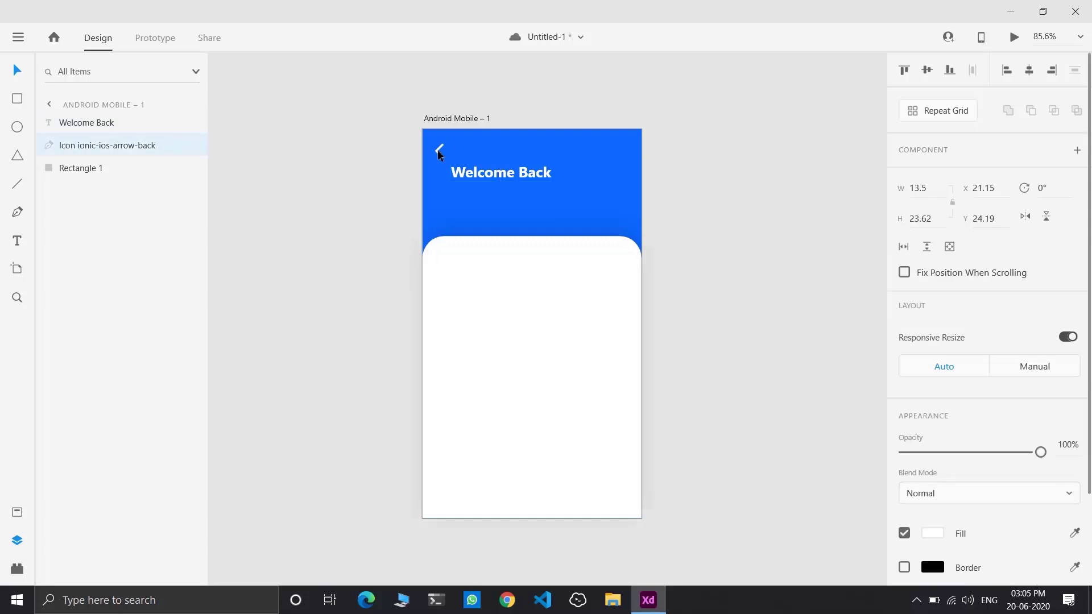
click(505, 179)
click(675, 215)
Add the subtitle "We missed you! Login to get Started" below the heading in size 16 Semibold.
scroll(435, 240, down, 1)
click(17, 241)
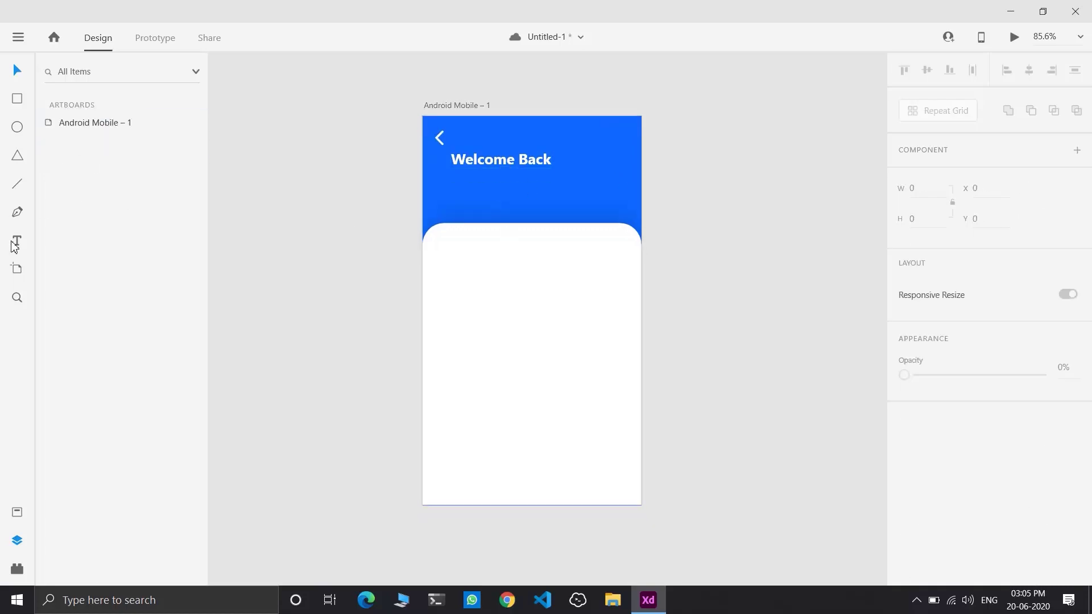
click(462, 185)
scroll(967, 265, down, 4)
click(917, 243)
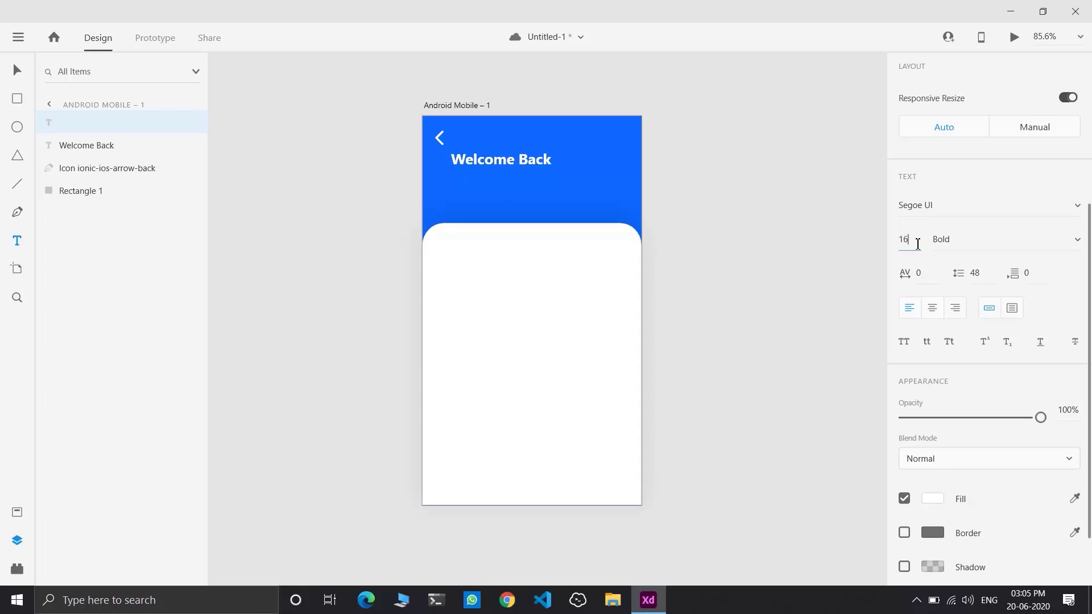
click(987, 239)
click(1077, 240)
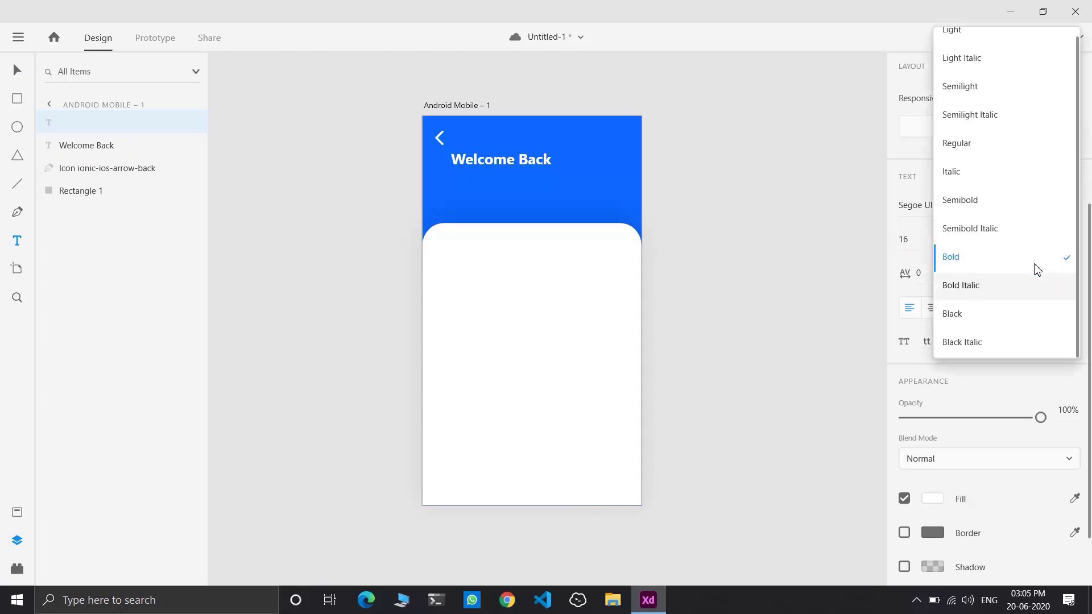
click(992, 202)
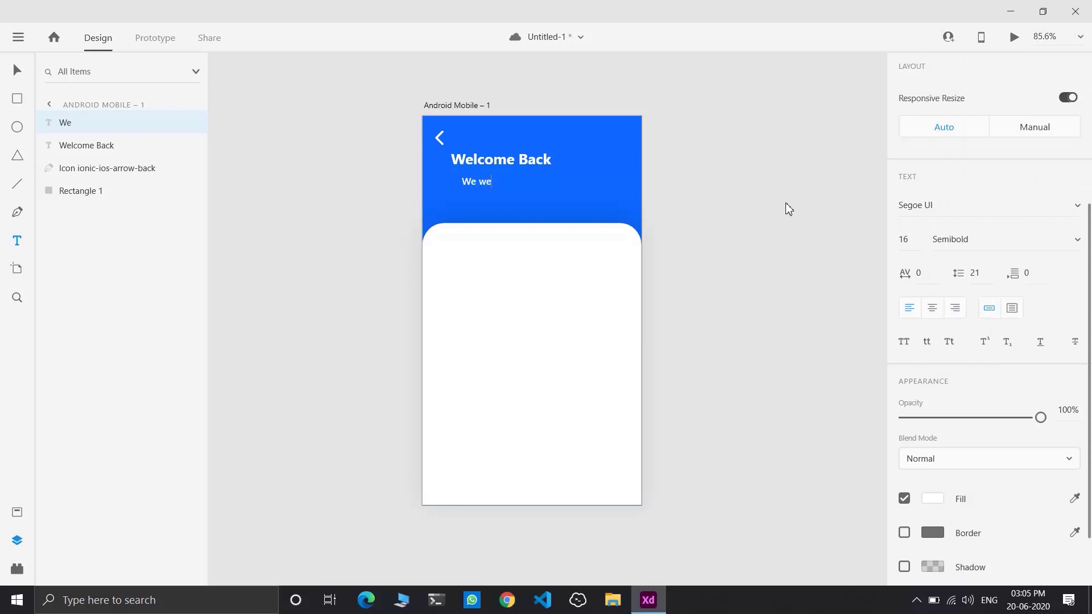
text(We missed you! Login to get Starte)
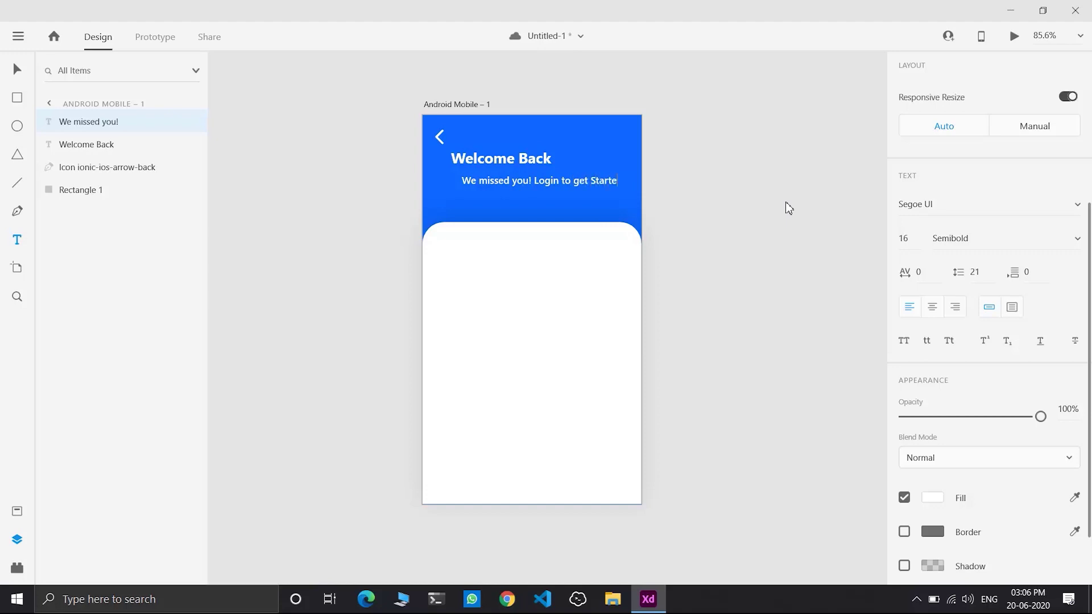
text(d)
key(Escape)
Align the subtitle with the heading's left edge and fine-tune its fill colour close to white.
drag(592, 183, 580, 179)
scroll(938, 455, down, 3)
click(932, 422)
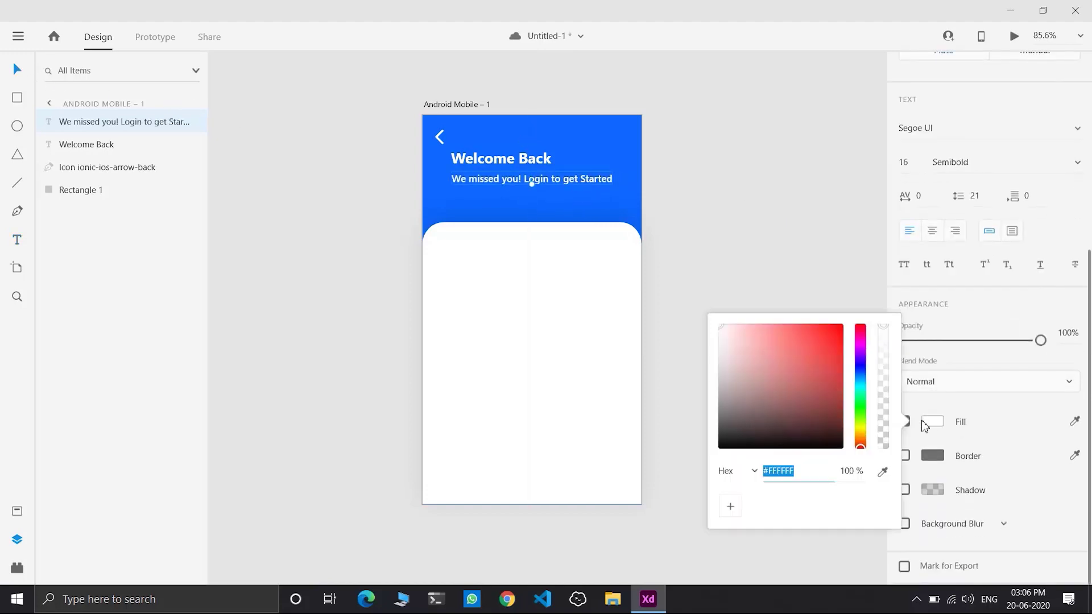
mouse_move(723, 333)
mouse_down()
mouse_move(721, 349)
mouse_move(718, 338)
mouse_up()
Move the subtitle and the Welcome Back heading slightly lower in the header, closer together.
click(548, 184)
mouse_move(547, 182)
mouse_down()
mouse_move(542, 162)
mouse_move(542, 173)
mouse_up()
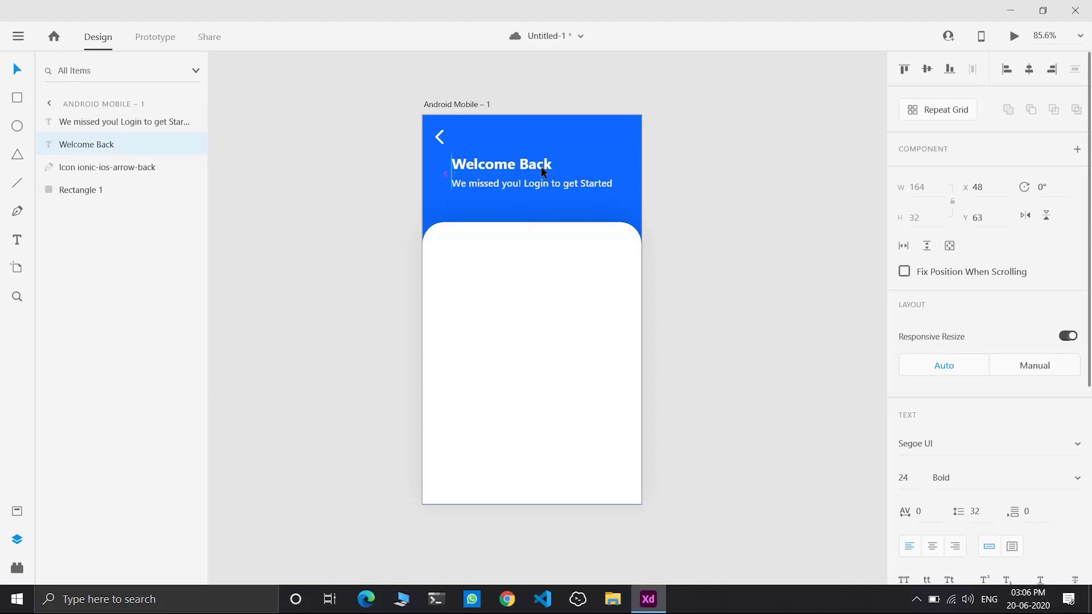
click(604, 263)
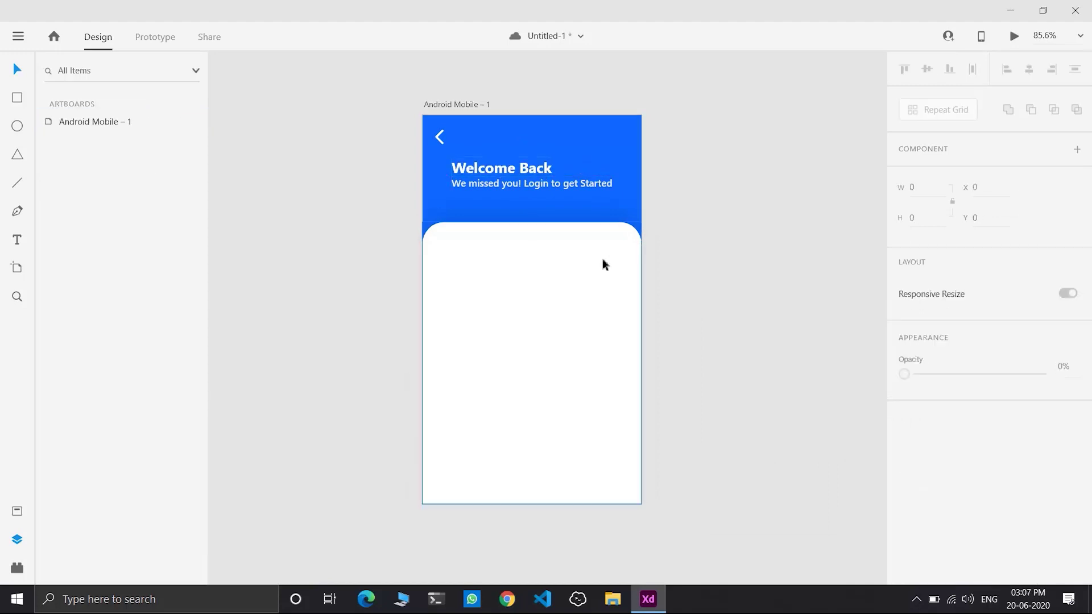
Draw a pill-shaped field about 289 by 44 with corner radius 22, centred horizontally in the white panel's upper part.
click(540, 320)
click(17, 100)
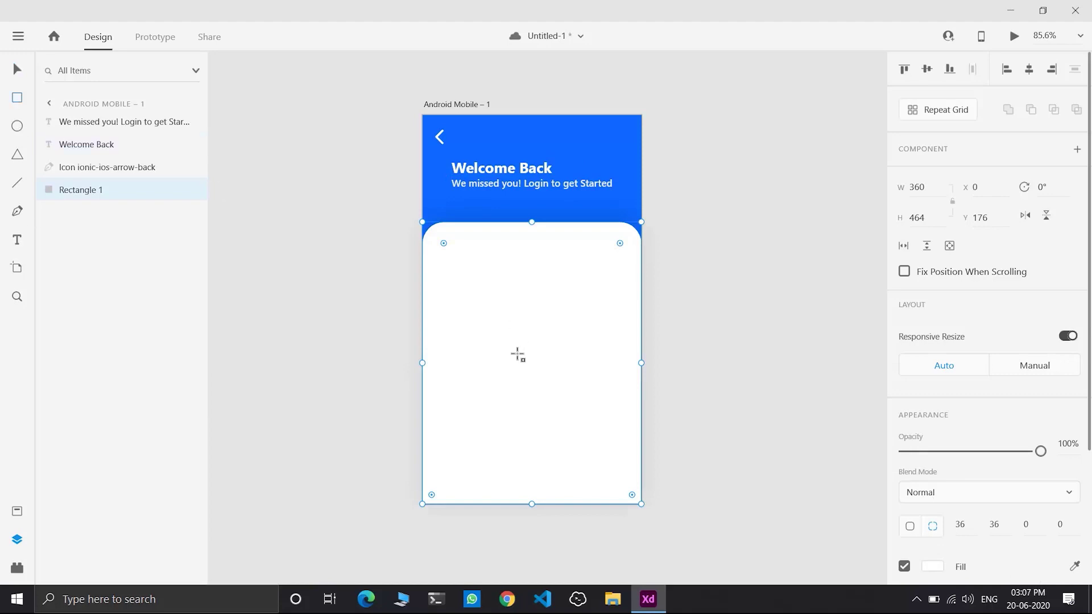
mouse_move(458, 283)
mouse_down()
mouse_move(468, 295)
mouse_move(604, 309)
mouse_move(597, 300)
mouse_up()
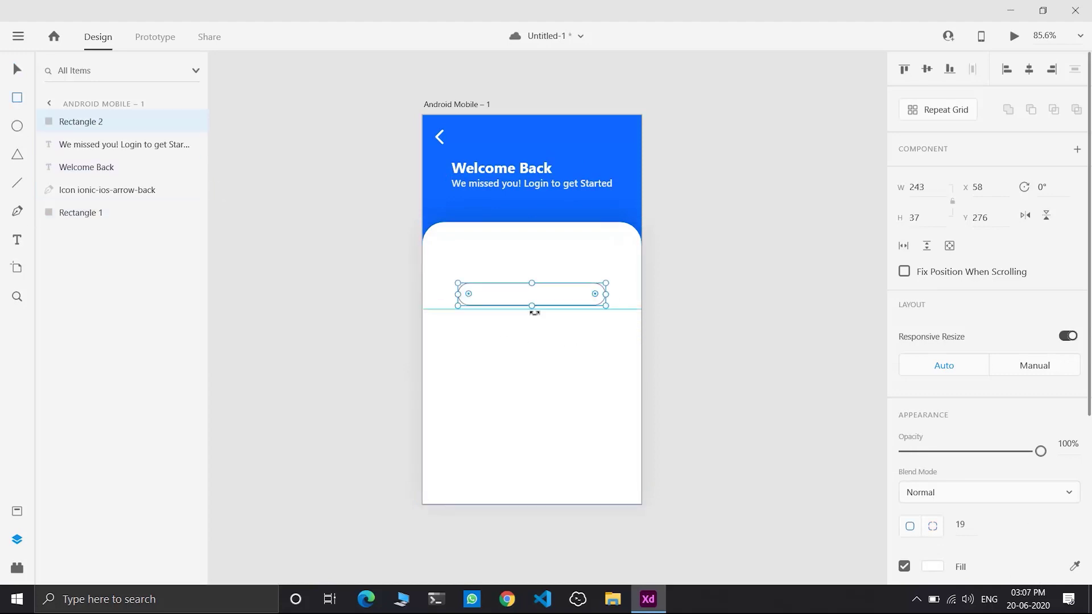
drag(532, 306, 621, 297)
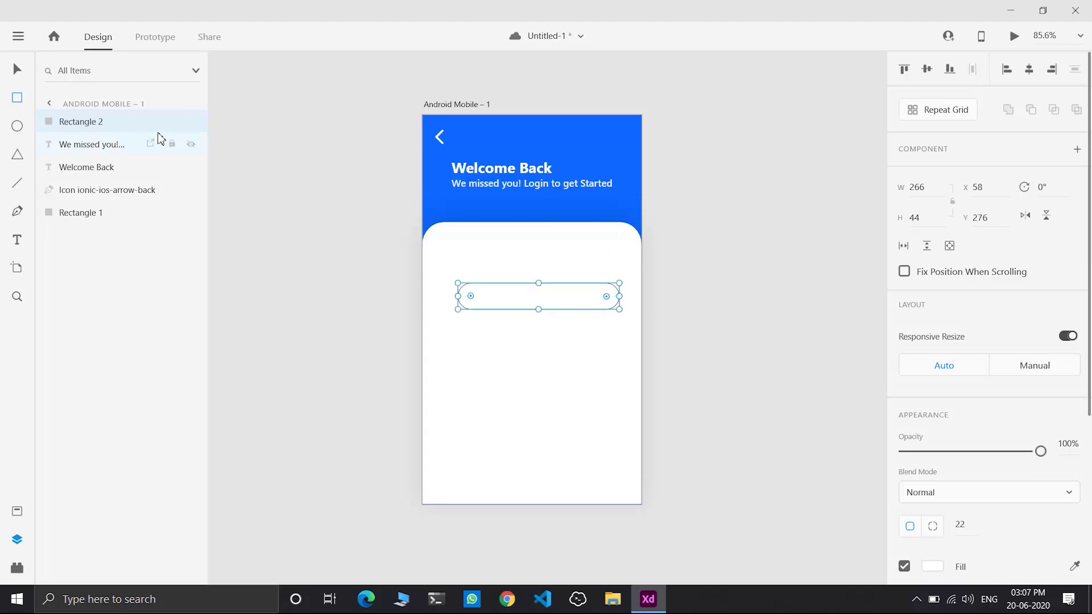
drag(537, 298, 532, 297)
drag(455, 298, 445, 297)
drag(614, 296, 621, 297)
drag(546, 302, 548, 302)
Remove the pill-shaped field's border and fill it with black #000000 at about 13% opacity.
scroll(1055, 455, down, 4)
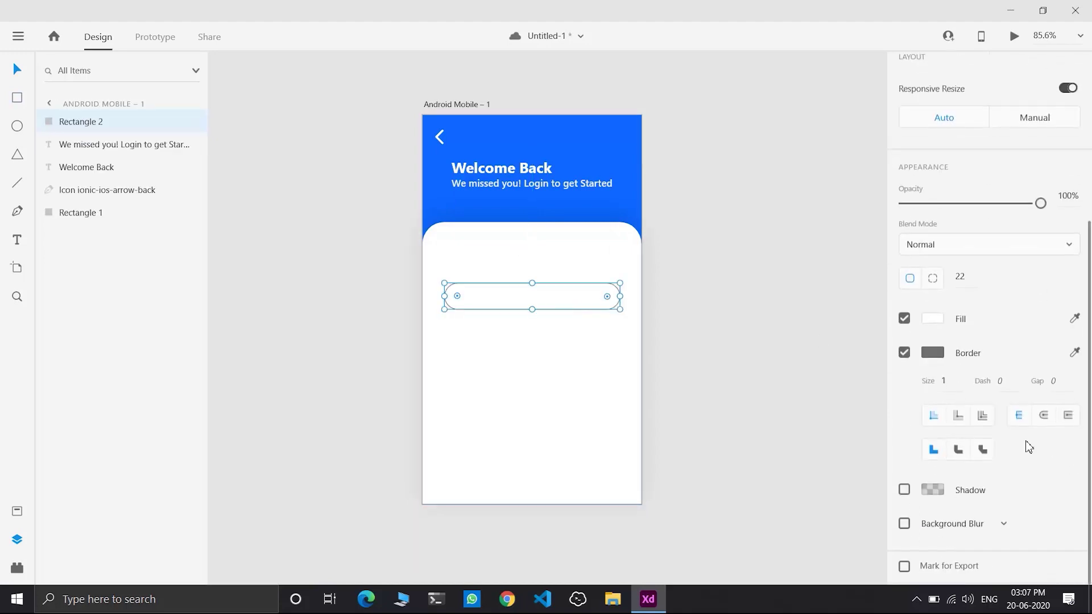
click(932, 319)
drag(722, 235, 711, 383)
drag(886, 236, 884, 321)
scroll(906, 361, up, 2)
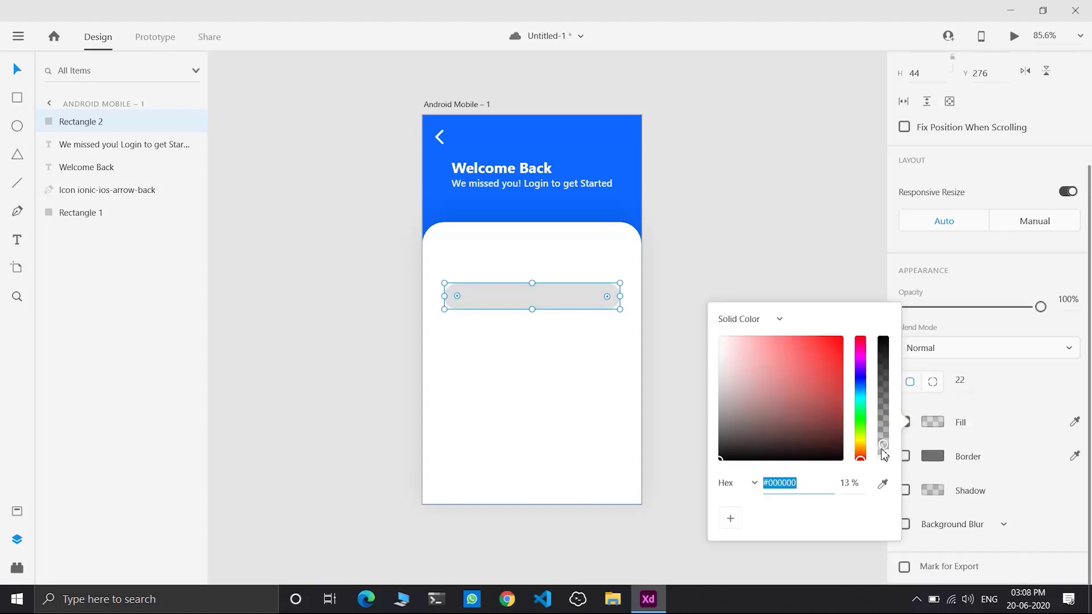
click(593, 363)
Turn on a shadow with X 0, Y 3 and blur 6 for the pill-shaped field.
click(595, 300)
scroll(875, 419, down, 2)
click(904, 489)
Duplicate the grey field and place the copy directly below the original at X 36, Y 348.
click(572, 266)
click(590, 241)
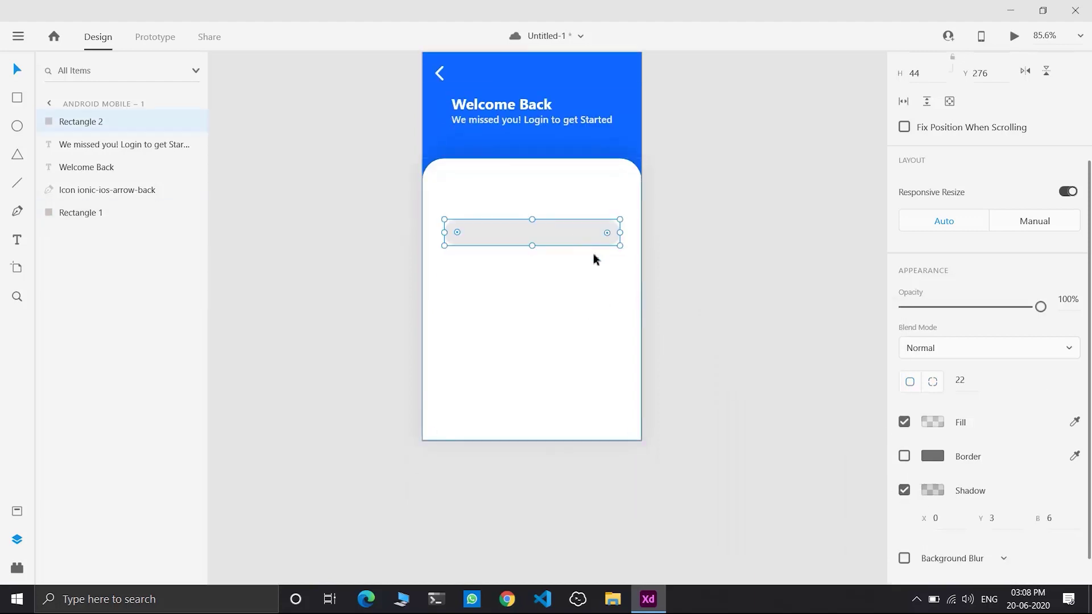
key(ctrl+d)
drag(595, 256, 577, 294)
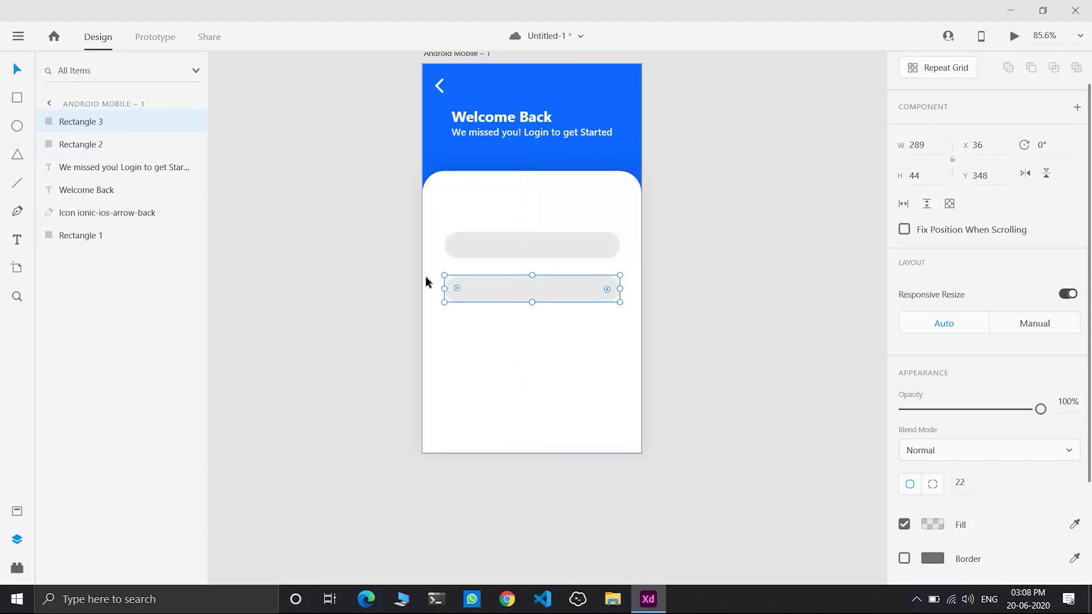
Add a LOGIN heading above the first grey field and set its fill to #1E1E1E.
click(17, 239)
click(480, 212)
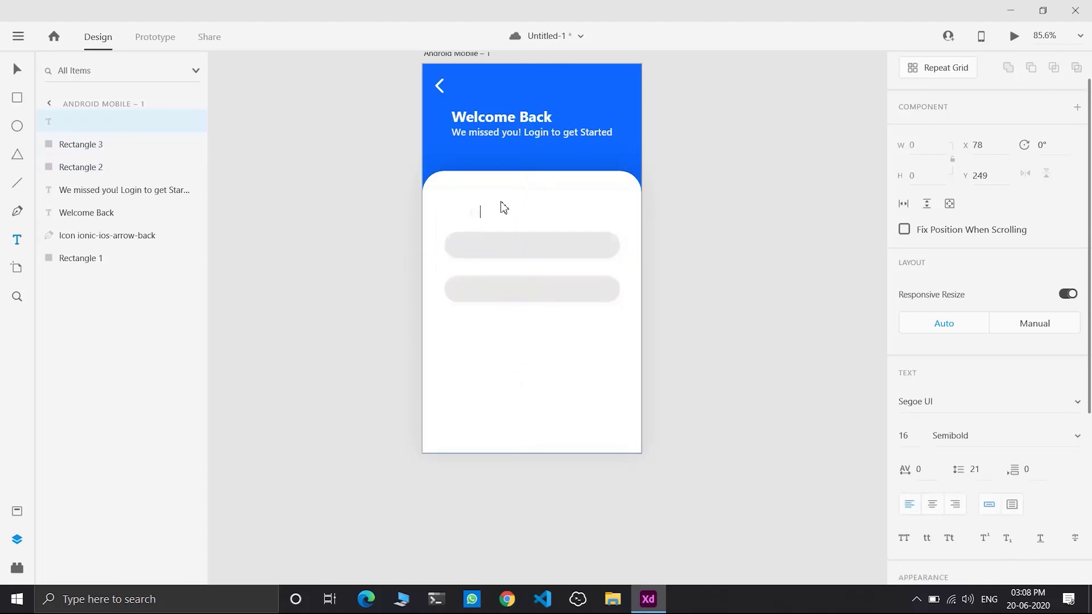
double_click(499, 208)
scroll(912, 393, down, 4)
scroll(912, 396, down, 1)
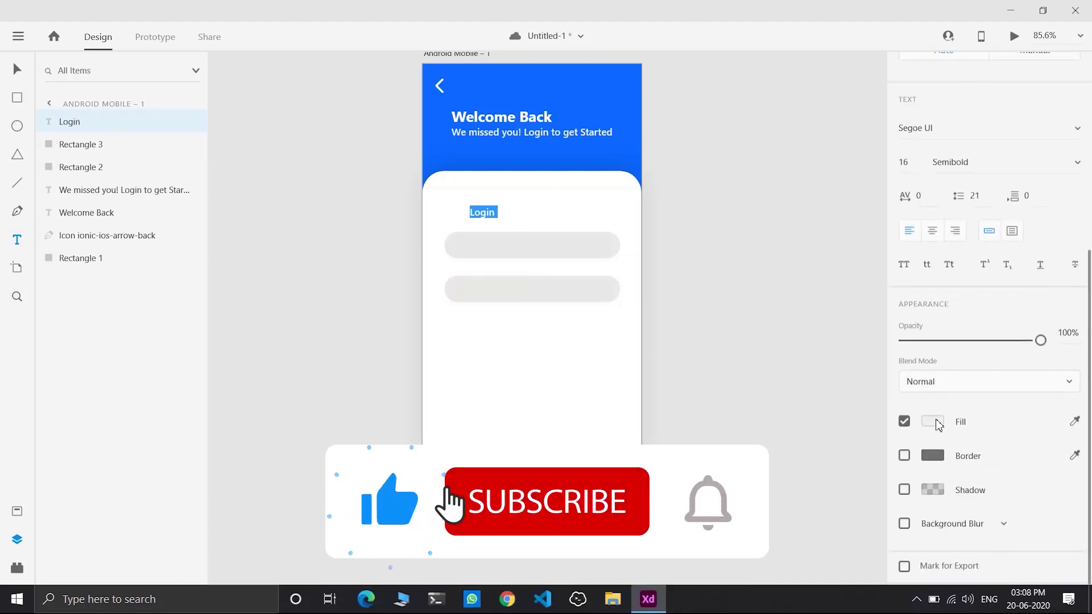
click(932, 421)
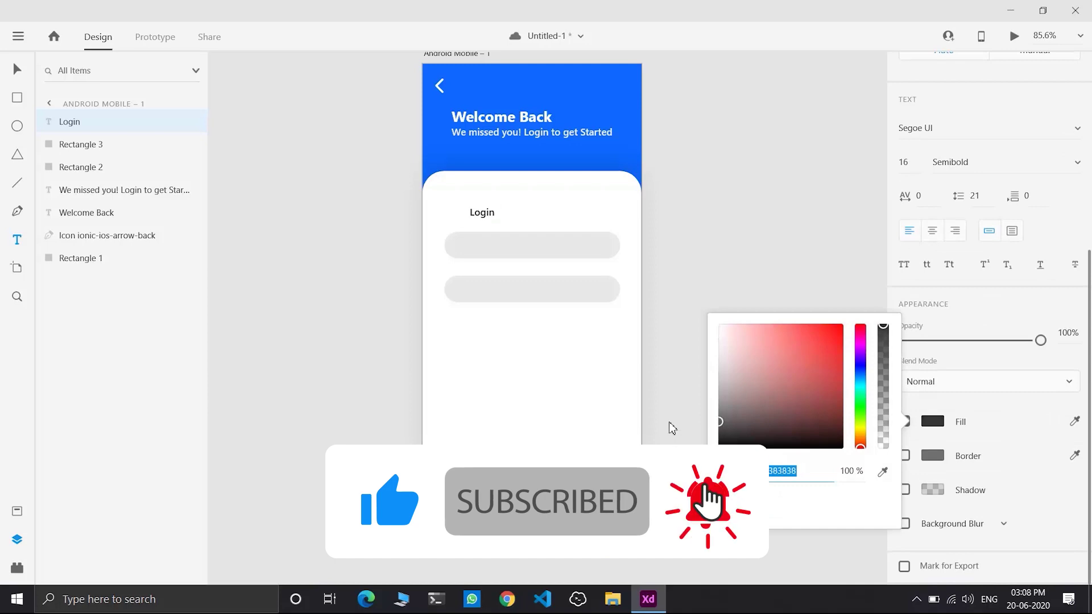
drag(721, 435, 667, 436)
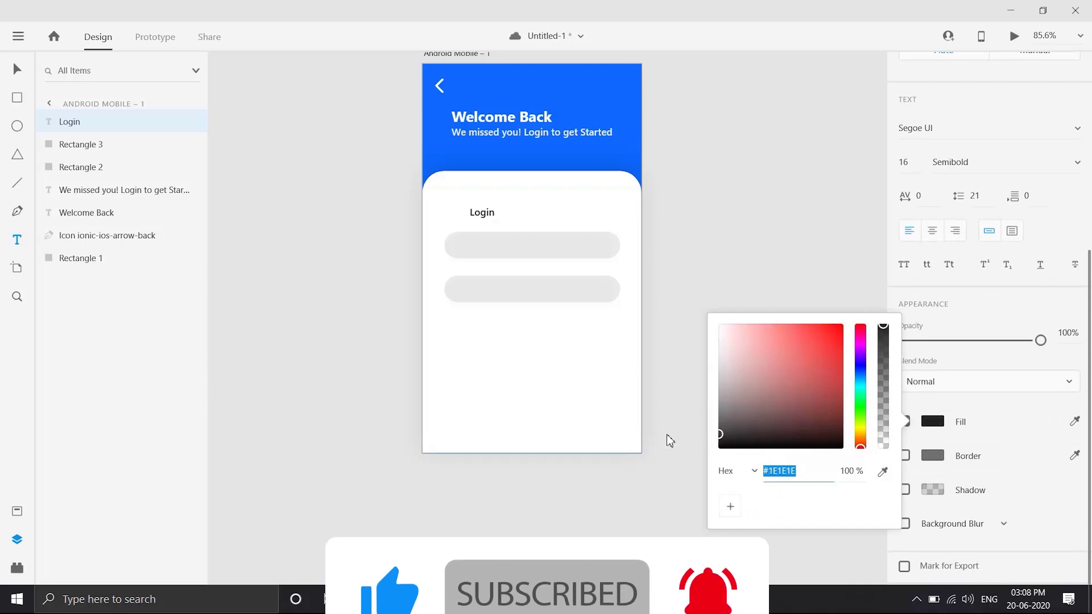
drag(497, 214, 426, 212)
text(LOGIN)
Try the Regular font weight on the LOGIN heading and restore Semibold.
click(1025, 377)
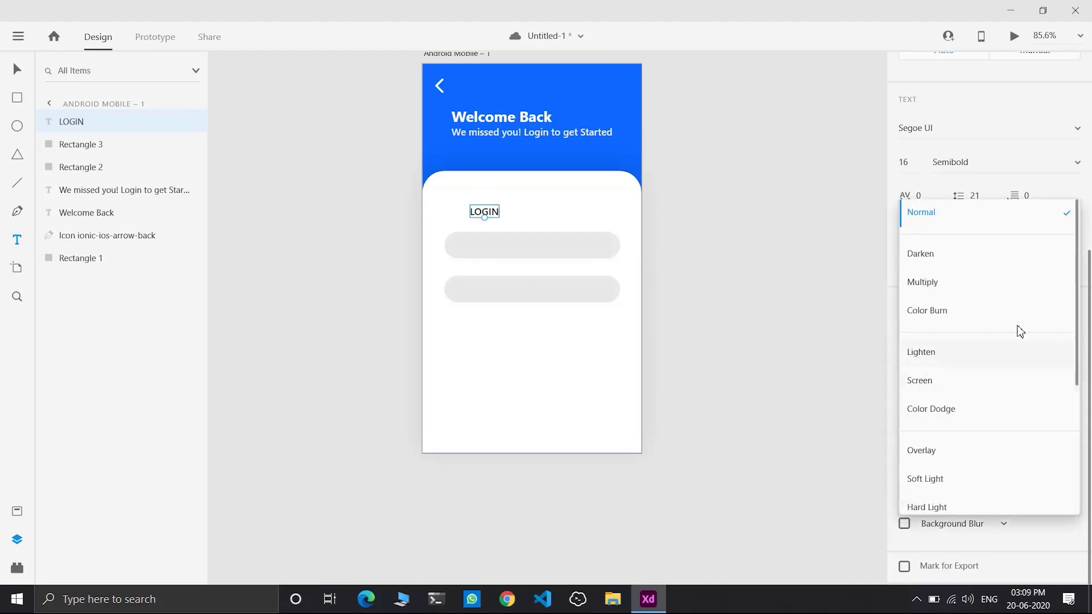
click(1065, 165)
click(1065, 164)
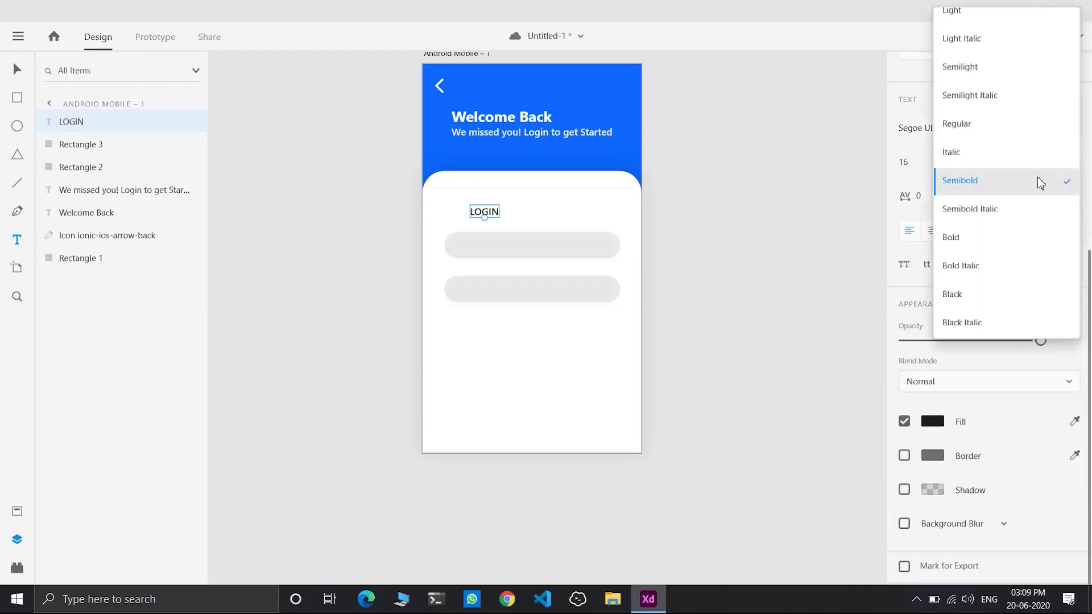
click(1025, 126)
click(1069, 165)
click(960, 190)
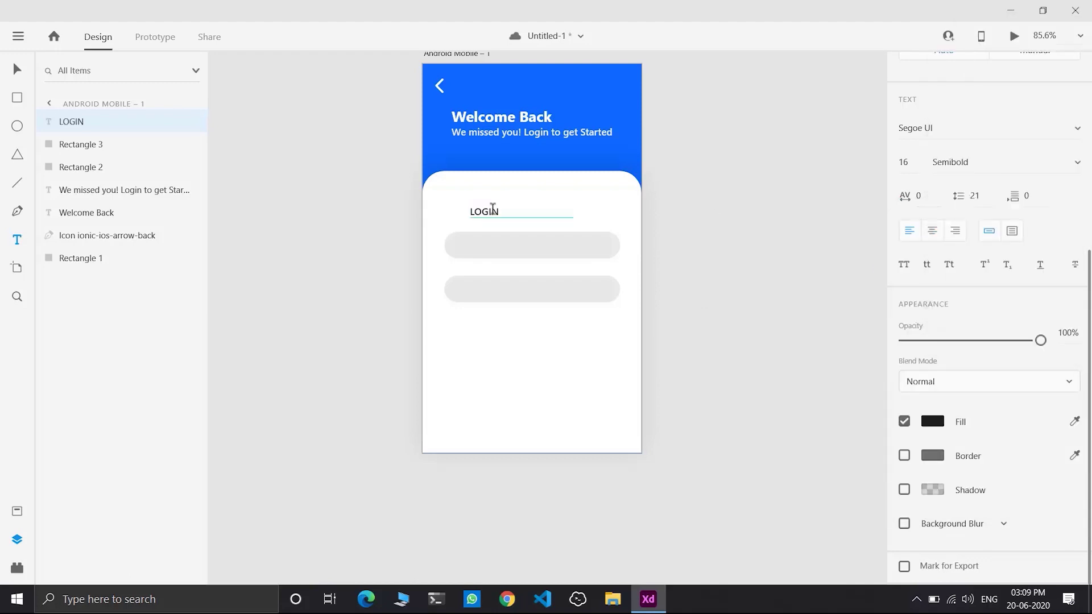
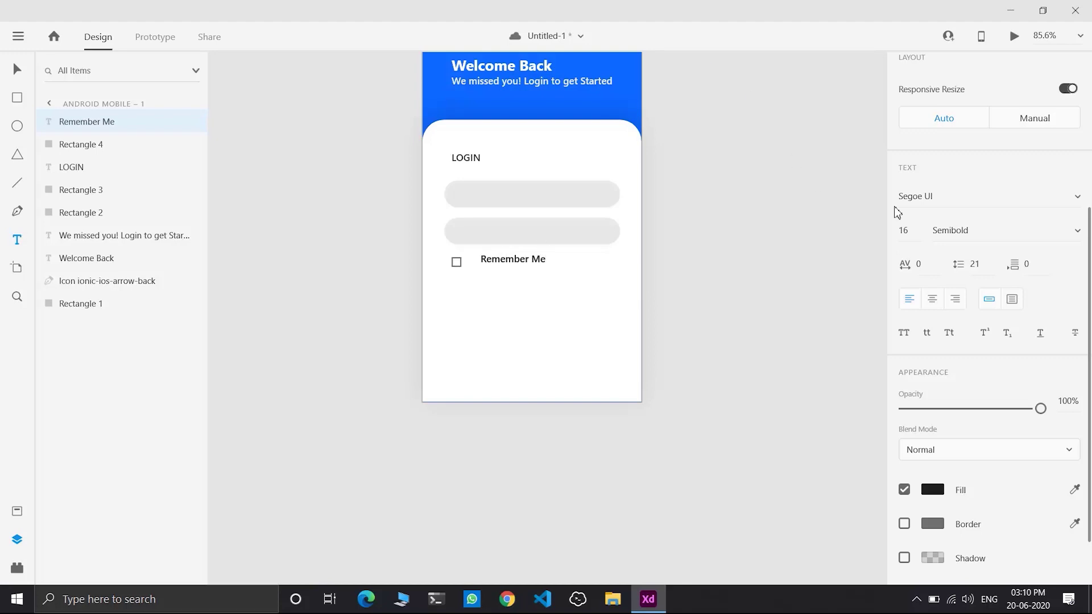
Set the Remember Me text to size 14 and place it right beside the checkbox.
click(905, 230)
text(14)
click(17, 69)
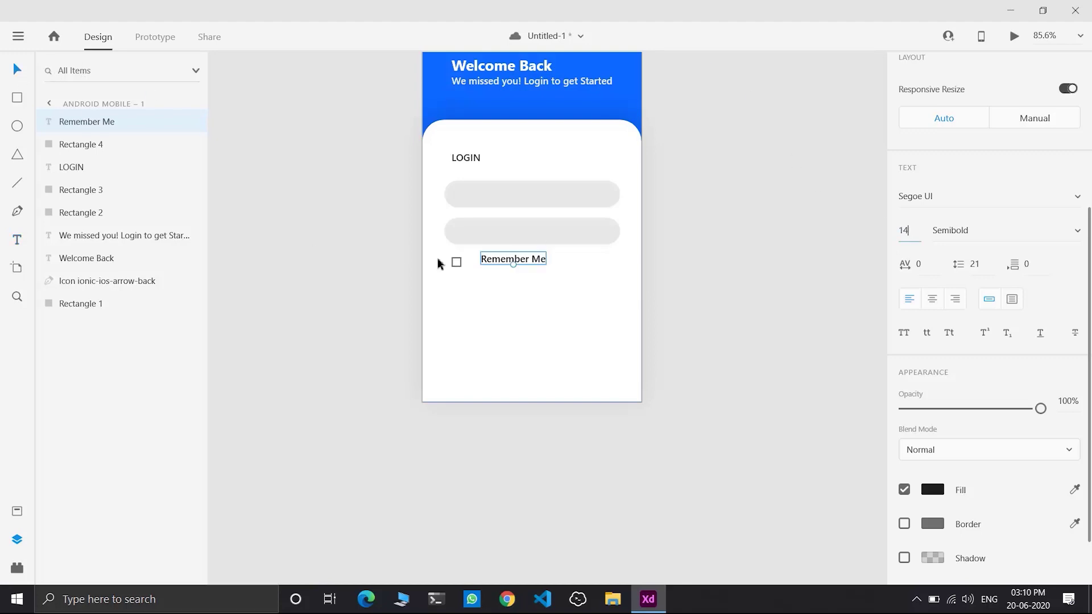
drag(524, 259, 512, 261)
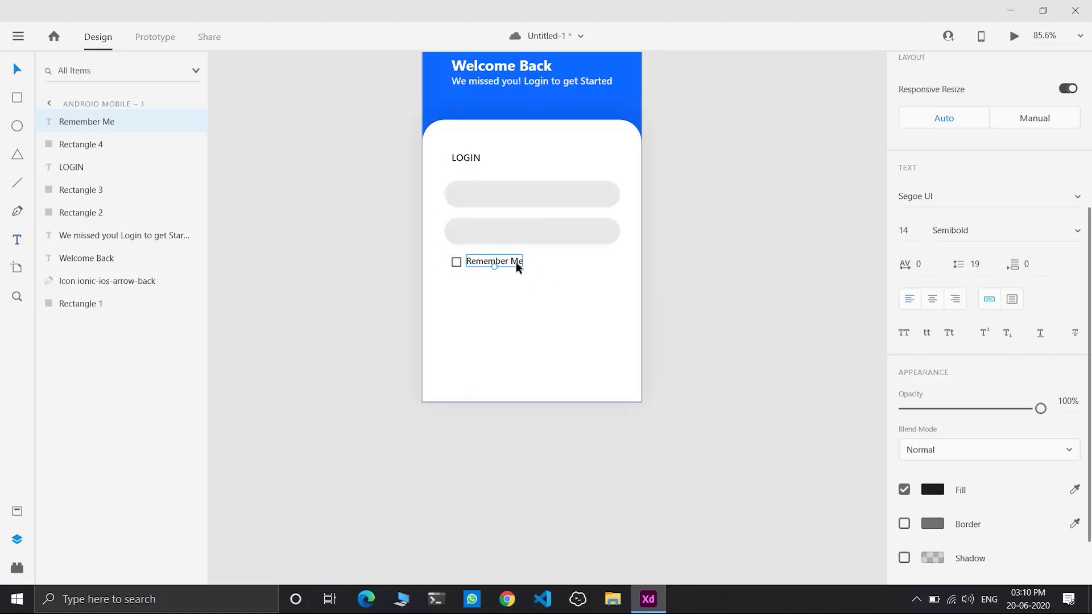
Align the checkbox and the Remember Me text along their bottom edges.
shift+click(458, 263)
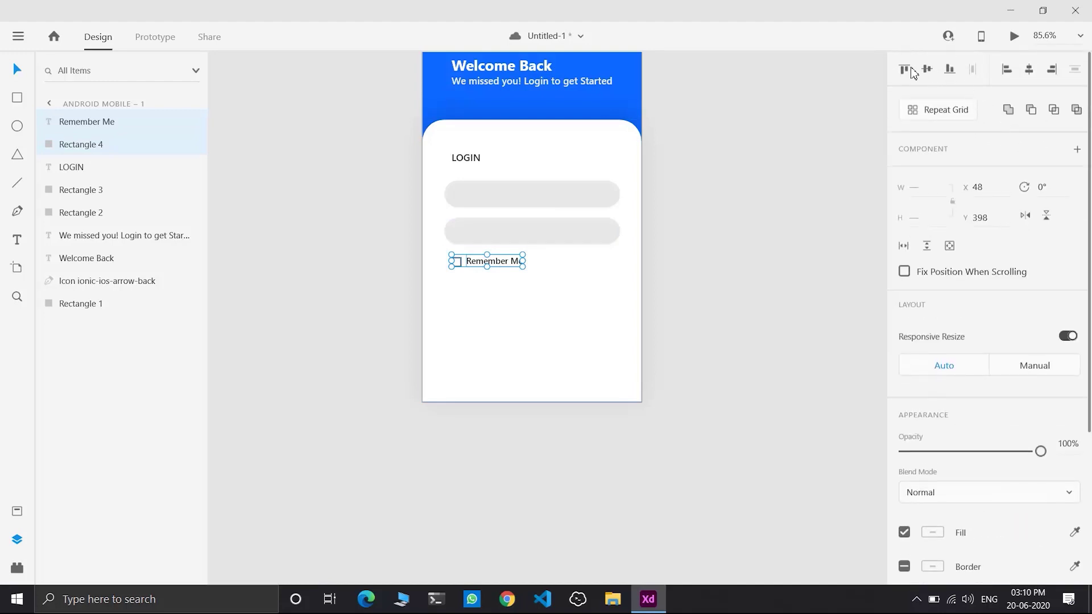
click(949, 74)
click(556, 333)
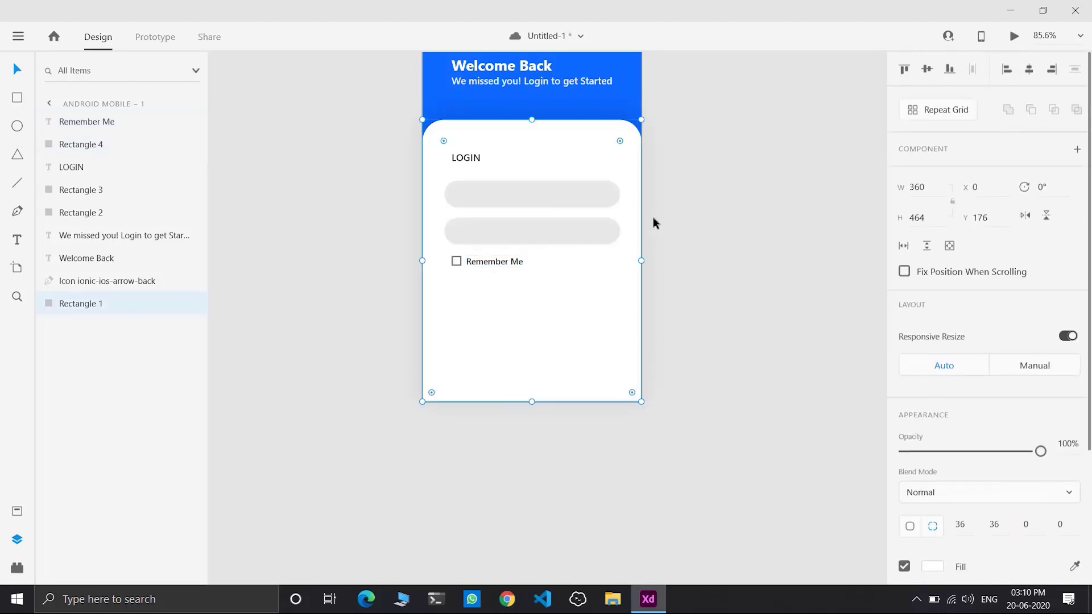
Add a "Need Help?" text in Bold below the checkbox, lined up with the checkbox's left edge.
click(22, 241)
click(459, 302)
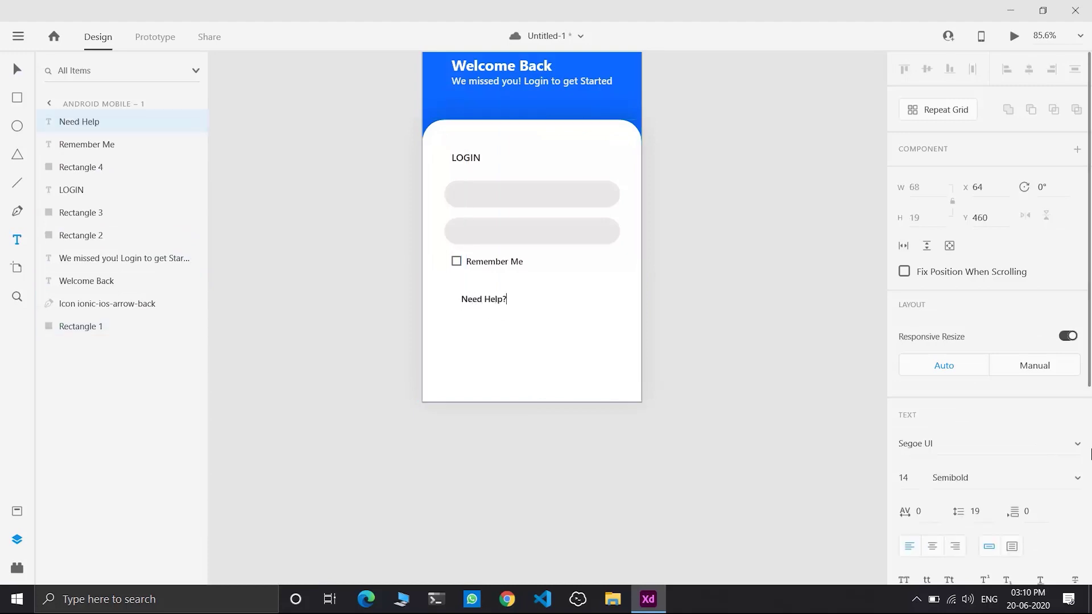
drag(506, 298, 461, 299)
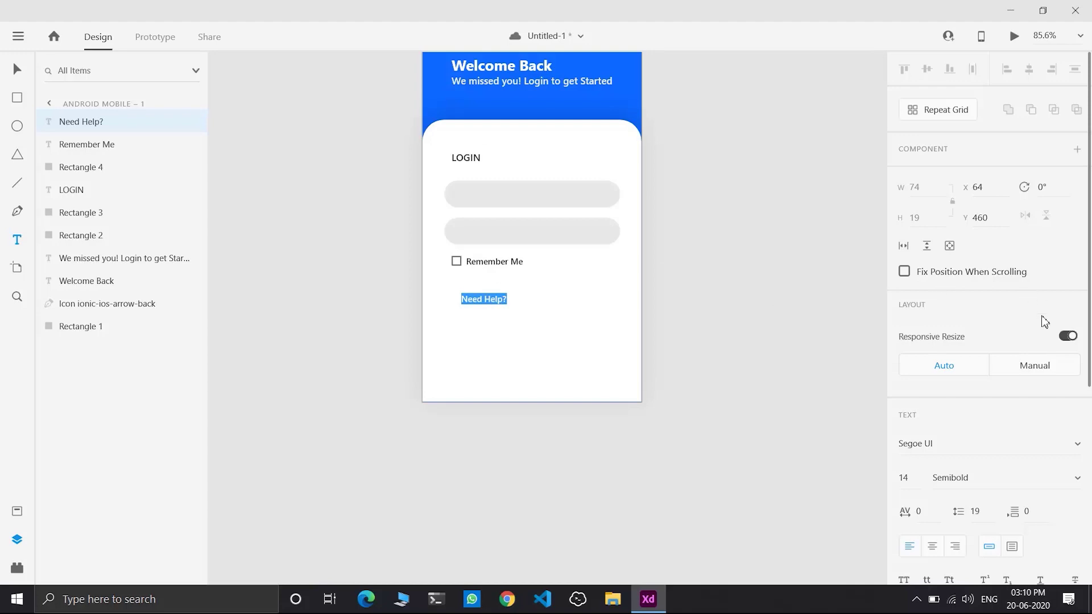
scroll(1073, 158, down, 5)
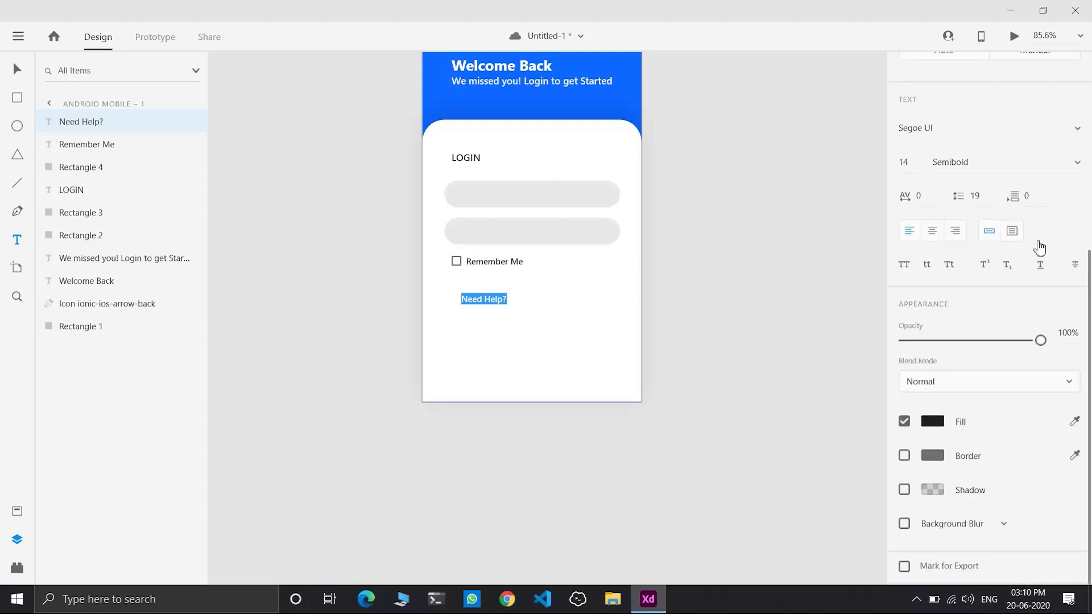
click(1076, 165)
click(1004, 247)
key(Escape)
mouse_move(489, 298)
mouse_down()
mouse_move(475, 291)
mouse_move(485, 288)
mouse_up()
click(604, 311)
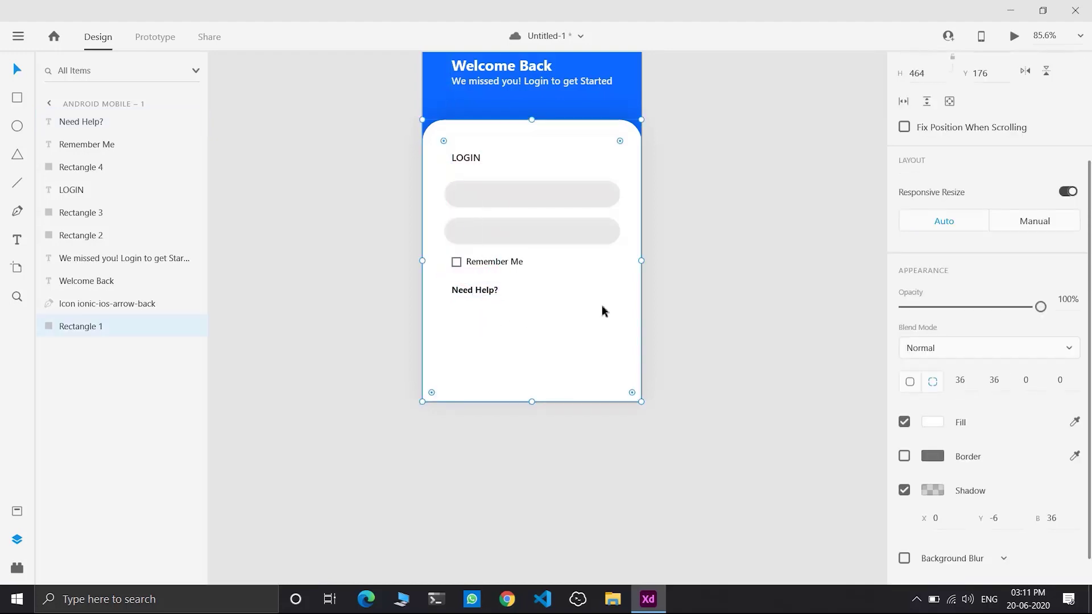
Duplicate the second grey field, narrow the copy to 124 by 44, and place it beside "Need Help?" at X 196, Y 434.
scroll(606, 306, up, 3)
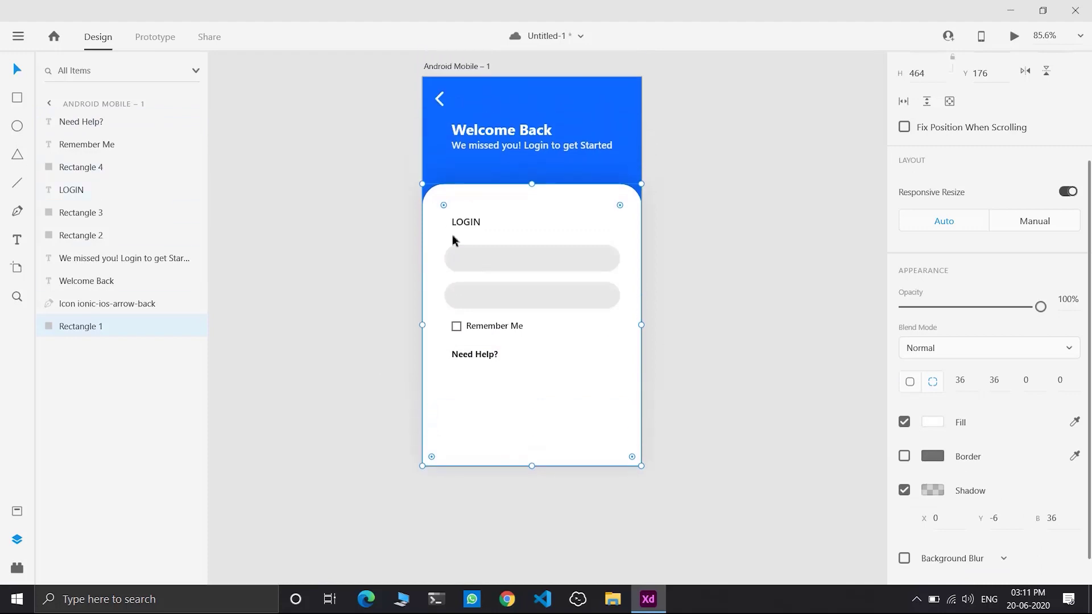
click(517, 302)
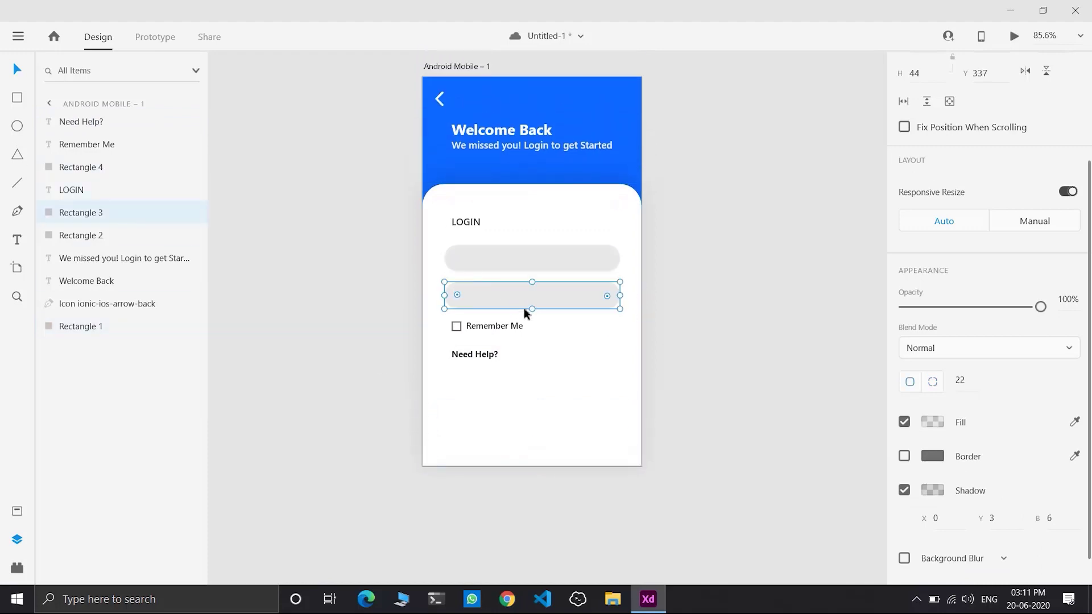
key(ctrl+d)
drag(525, 299, 514, 405)
drag(619, 387, 584, 350)
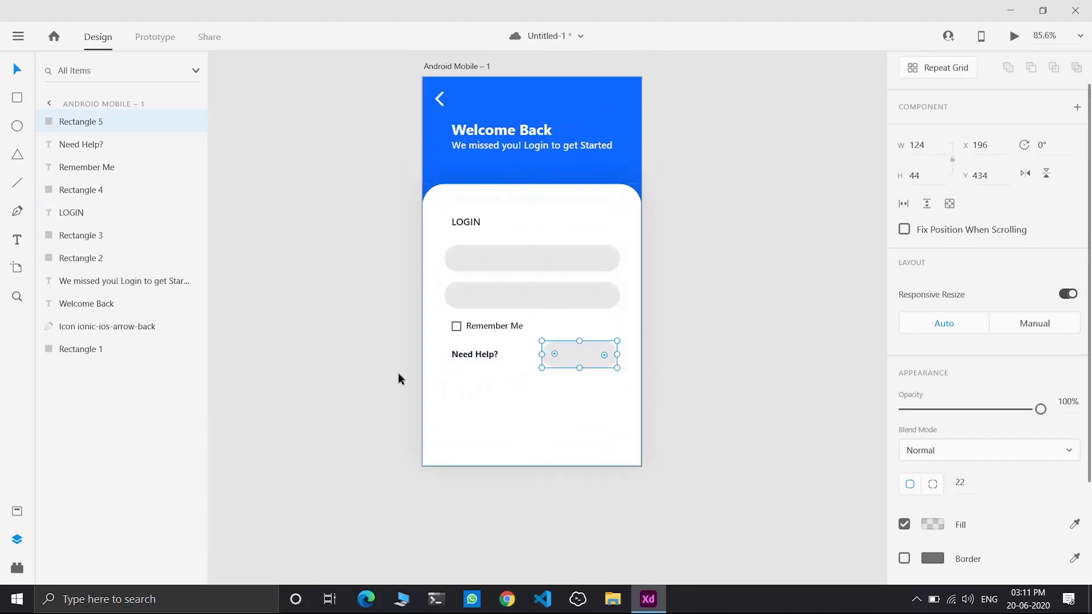
Fill the small pill-shaped button with the saved asset colour #0E68FF.
click(22, 514)
click(58, 148)
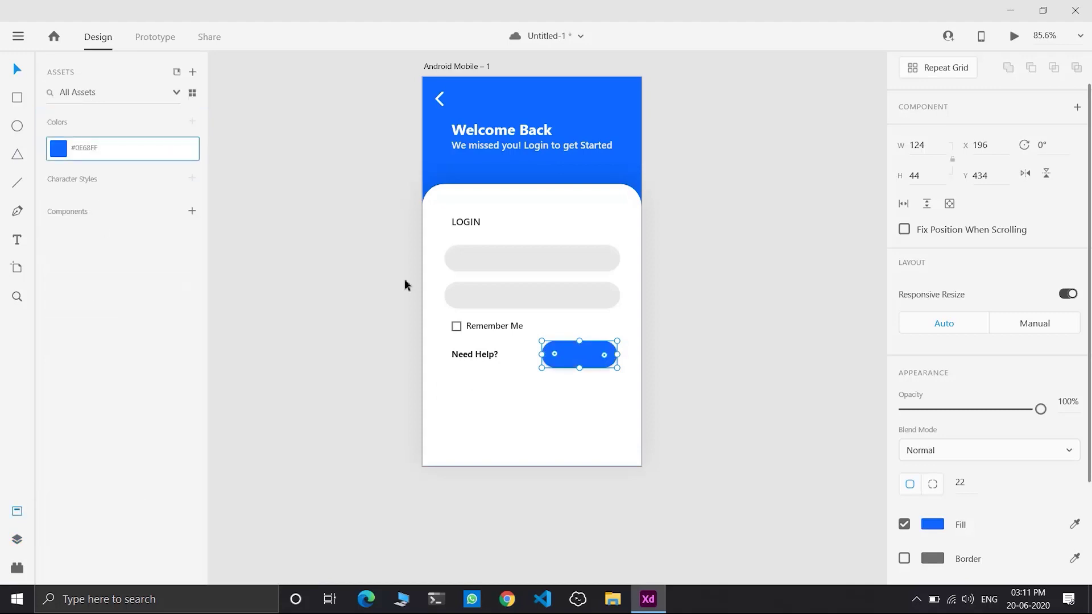
click(562, 407)
Add the text "Sign In" on the blue button and set its font weight to Semibold.
double_click(580, 358)
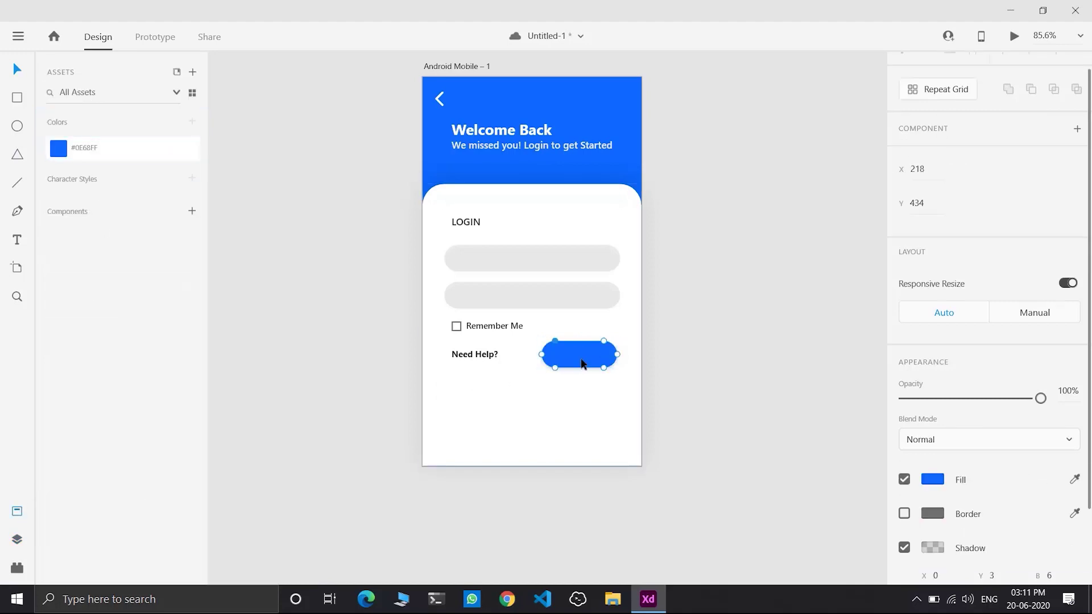
click(17, 241)
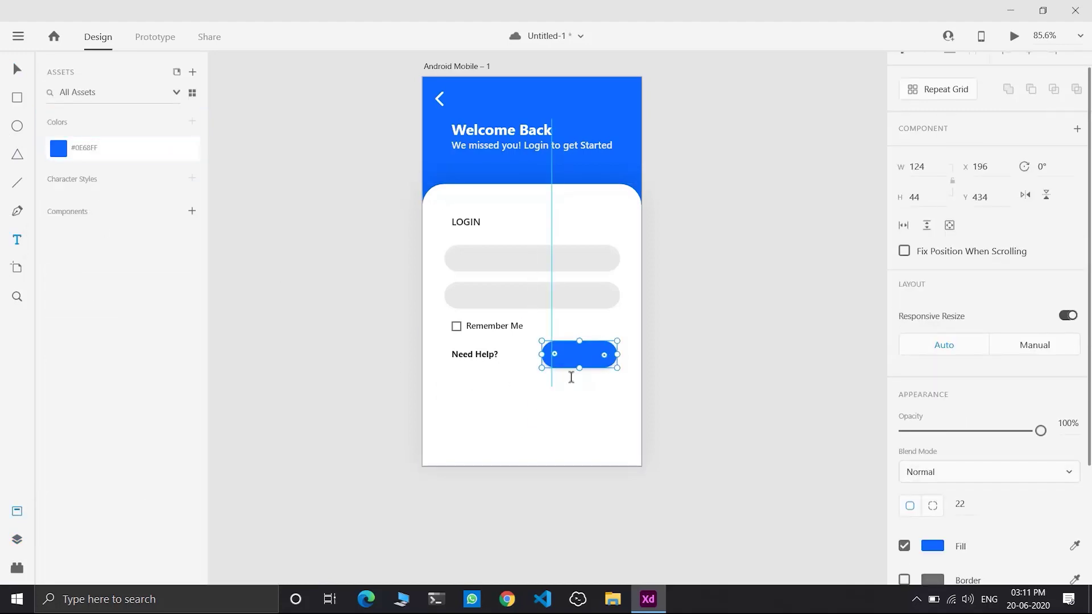
click(580, 357)
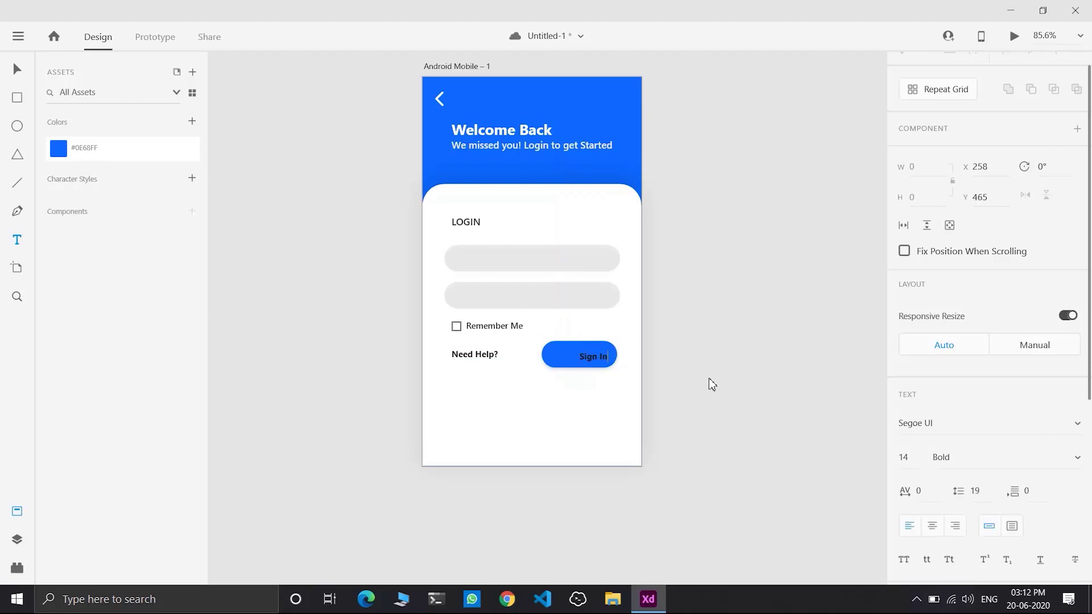
key(ctrl+a)
scroll(1069, 347, down, 3)
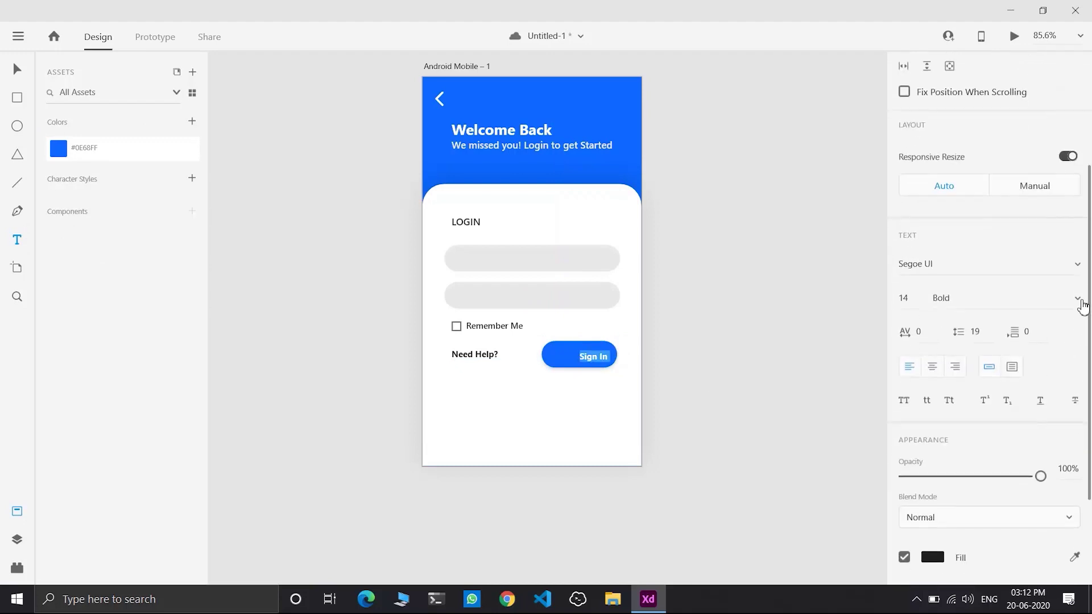
click(1077, 302)
click(979, 141)
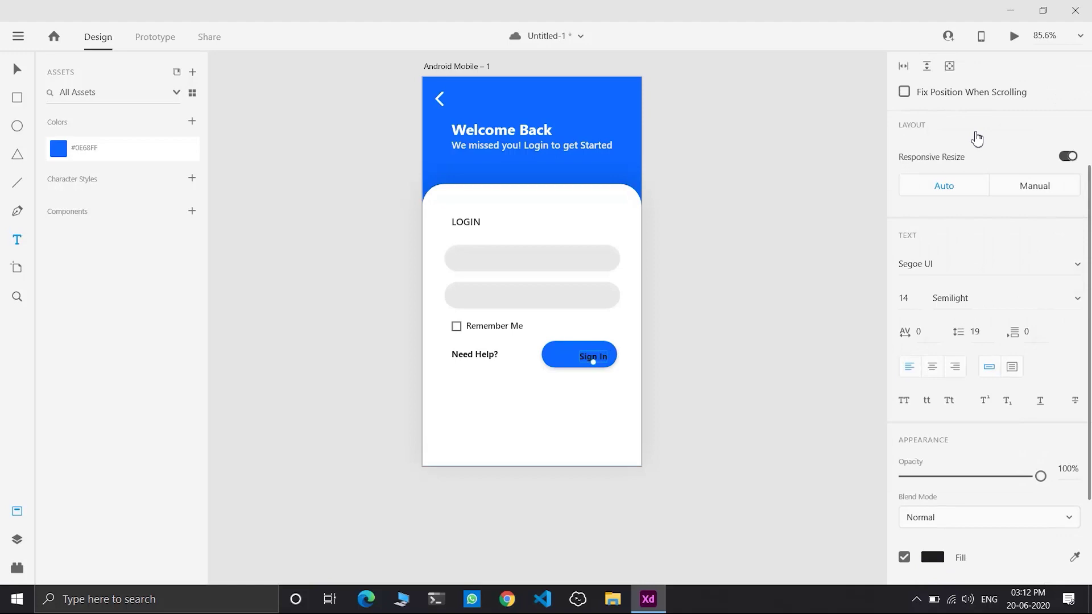
click(1076, 301)
scroll(1007, 295, down, 1)
click(995, 229)
scroll(947, 477, down, 3)
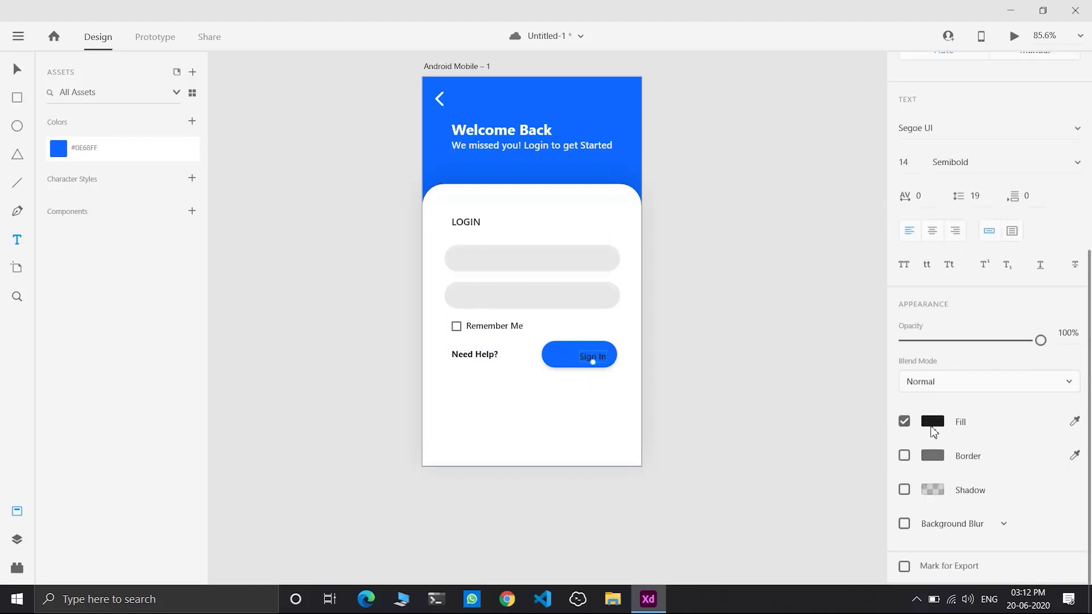
Set the Sign In text's fill to white #FFFFFF and centre it on the blue button.
click(932, 421)
drag(720, 435, 688, 275)
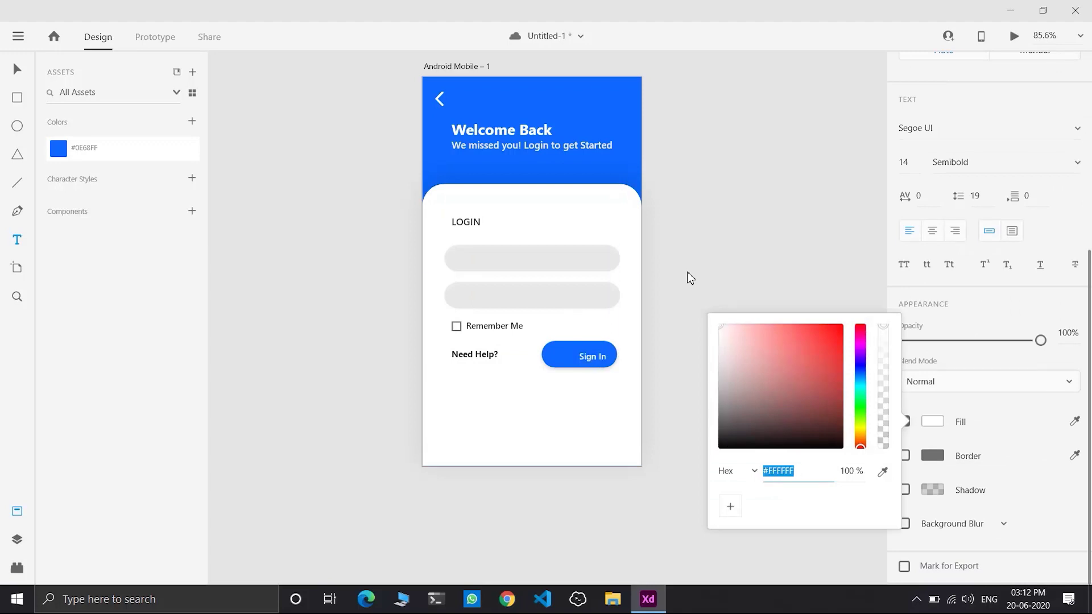
key(Escape)
drag(599, 356, 585, 356)
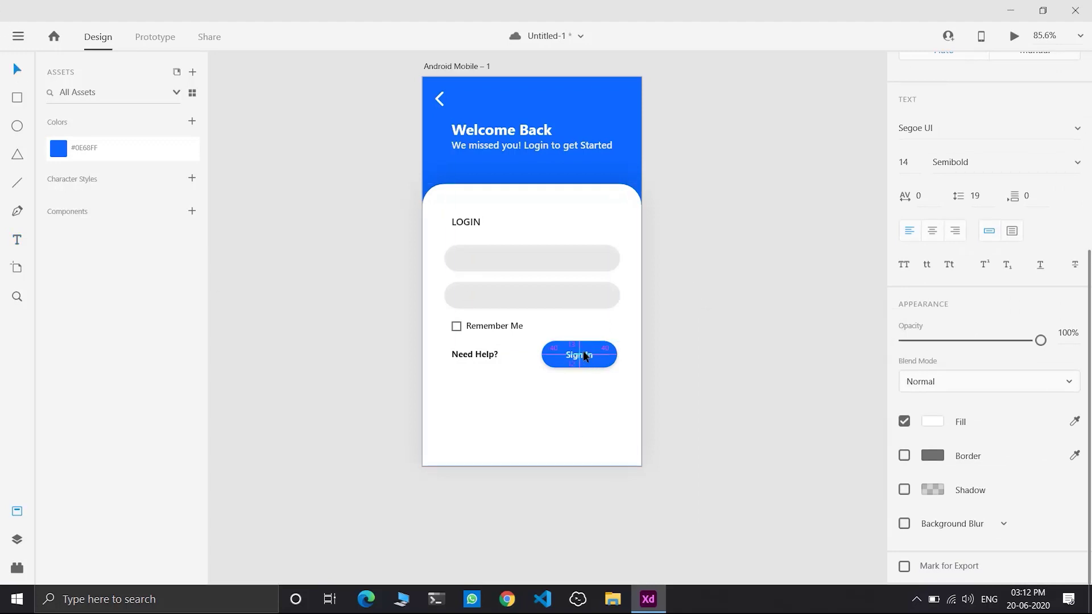
click(589, 448)
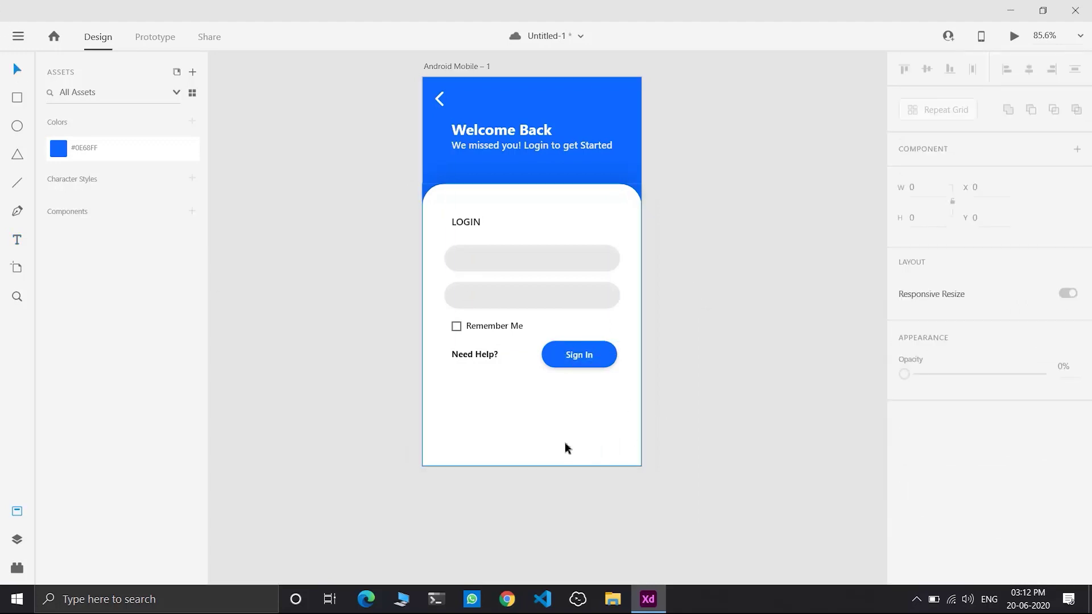
Add the text "Don't have an account? Register instead" near the white panel's lower edge.
scroll(564, 439, up, 1)
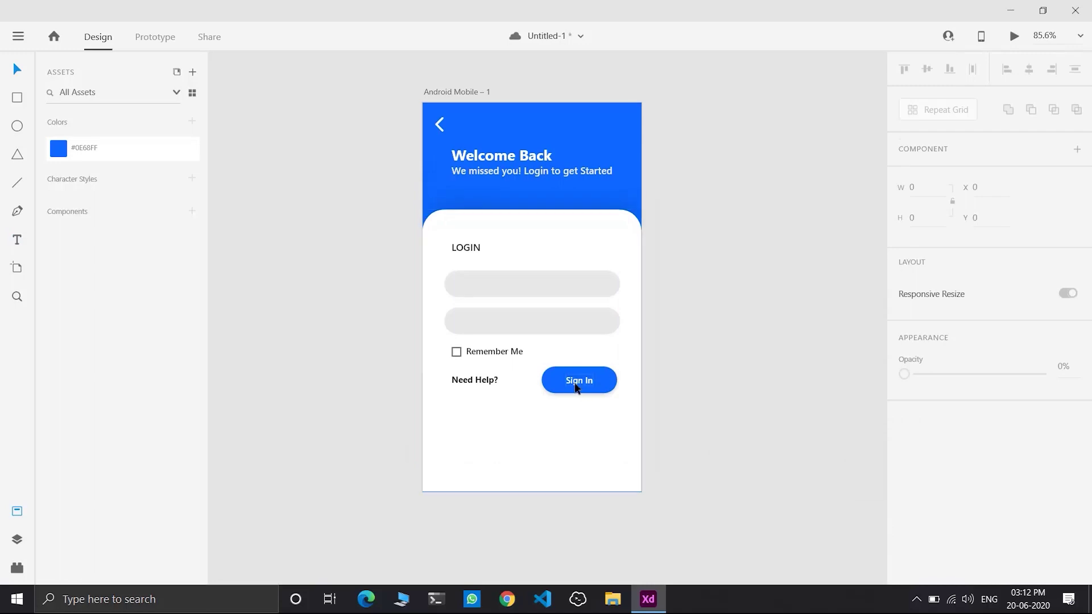
click(490, 455)
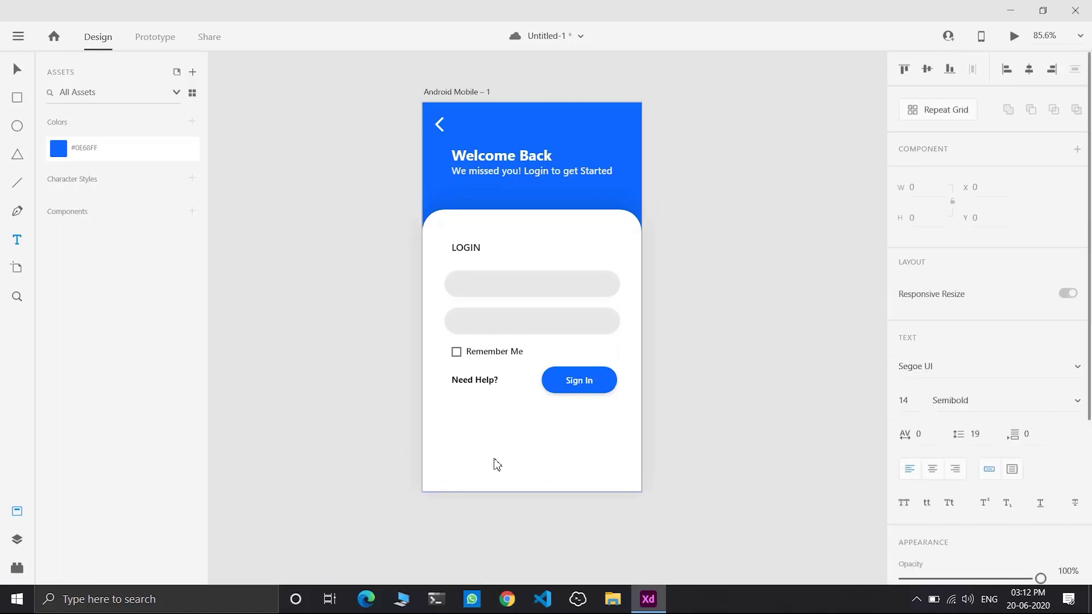
scroll(934, 508, down, 3)
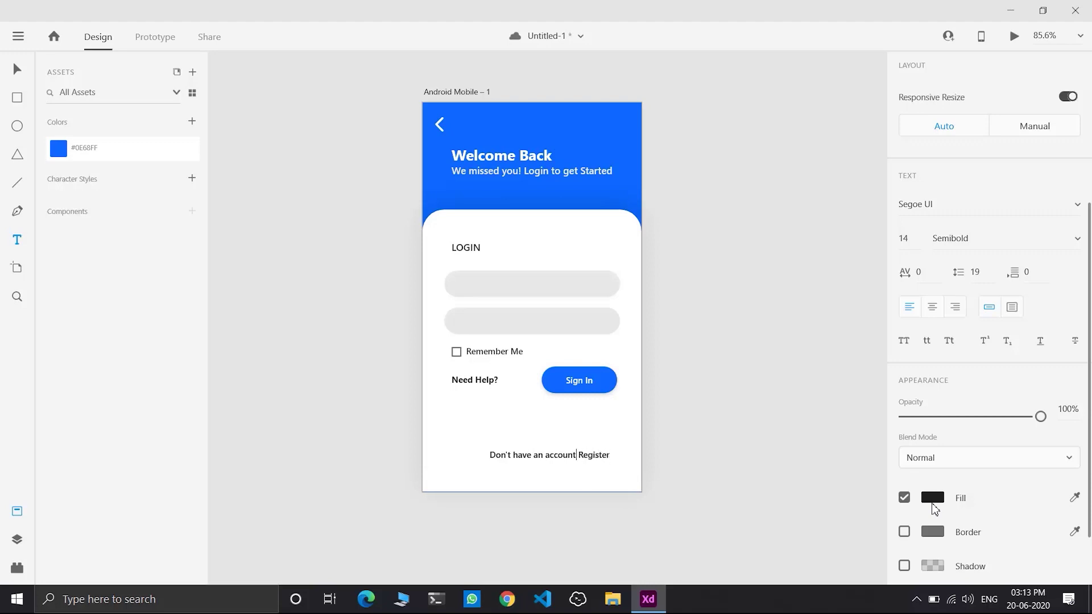
text(?)
click(17, 69)
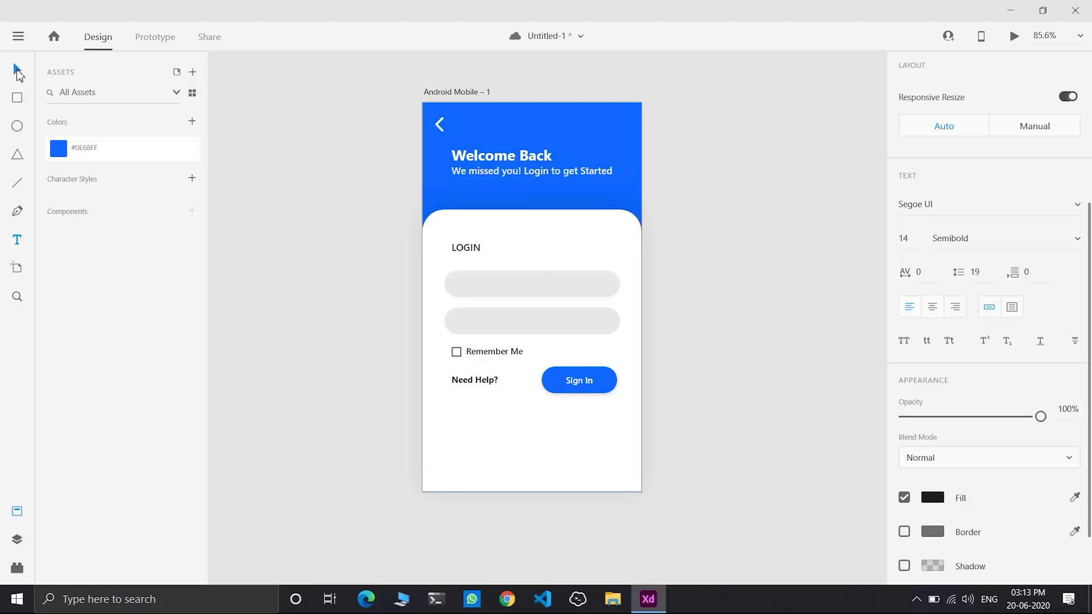
drag(533, 455, 617, 458)
Colour the words "Register instead" with the saved asset colour #0E68FF and set their font weight to Bold.
click(583, 459)
double_click(582, 458)
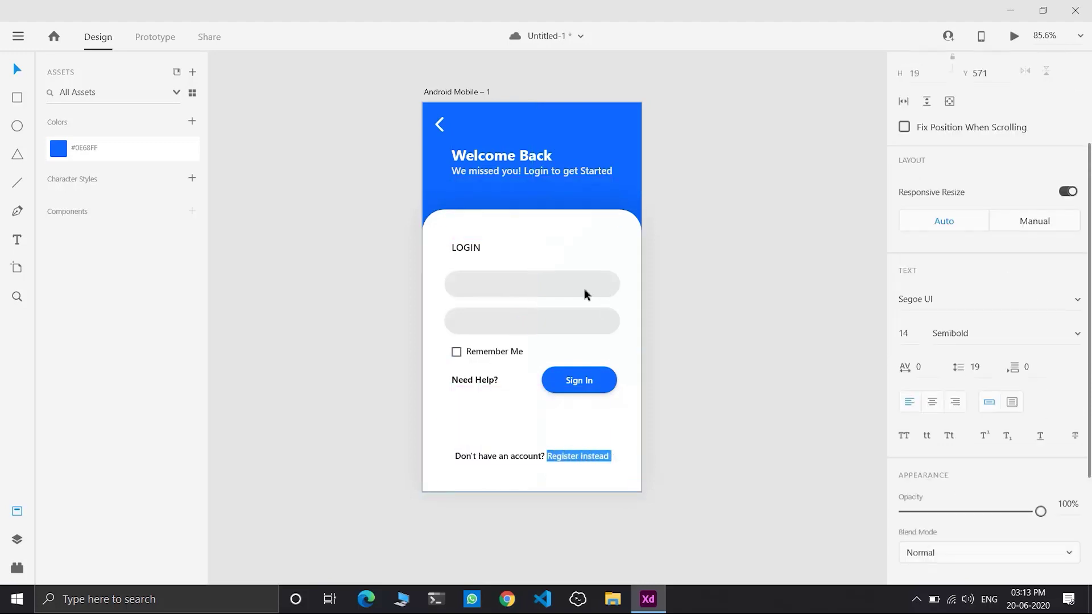
click(58, 147)
click(1078, 334)
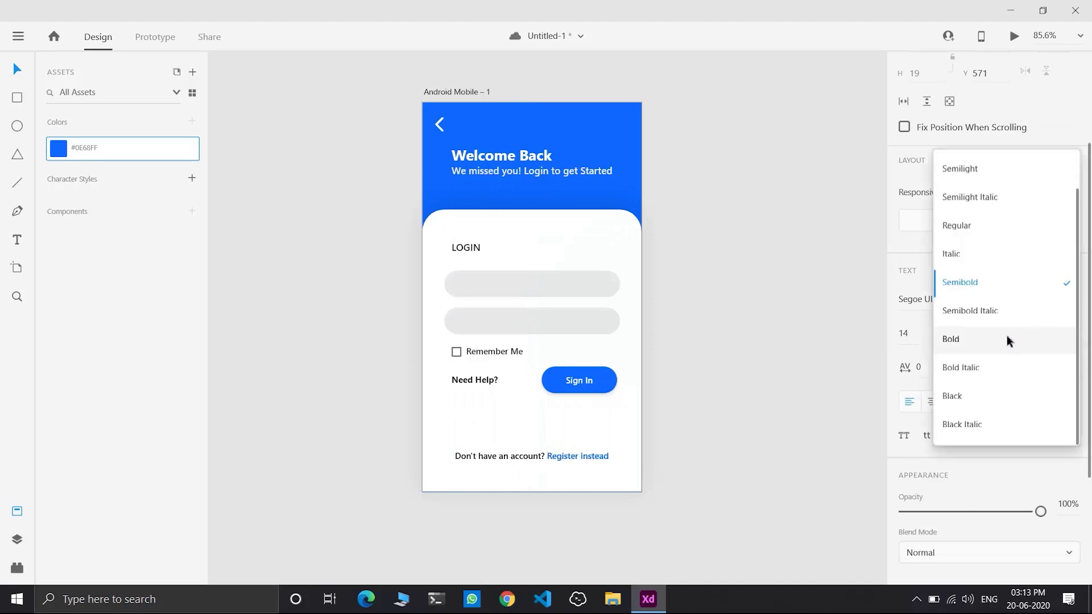
click(1009, 339)
key(Escape)
click(490, 432)
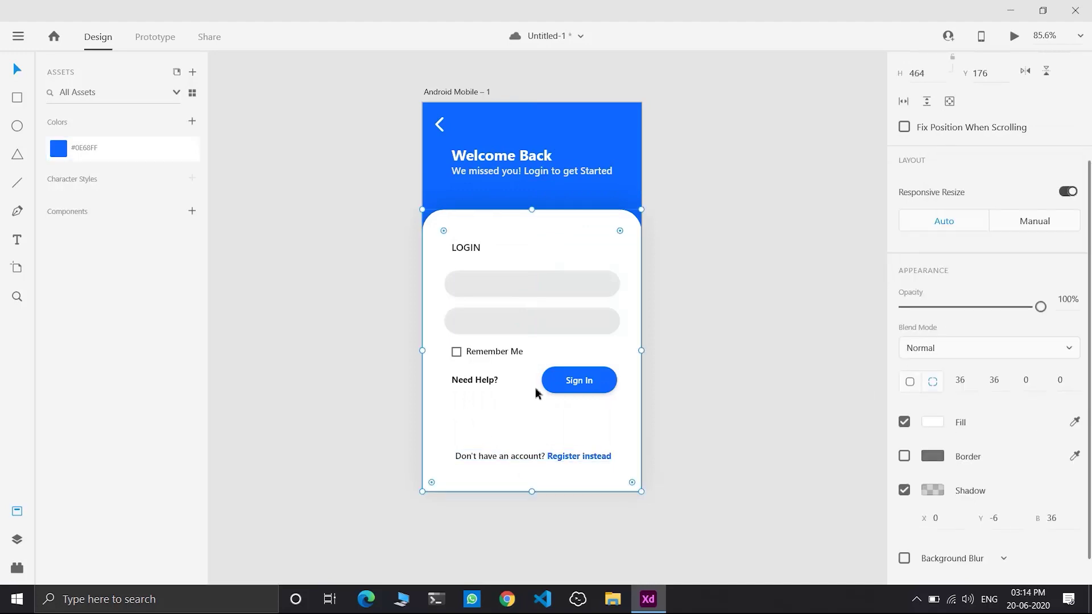
click(673, 253)
scroll(627, 214, up, 1)
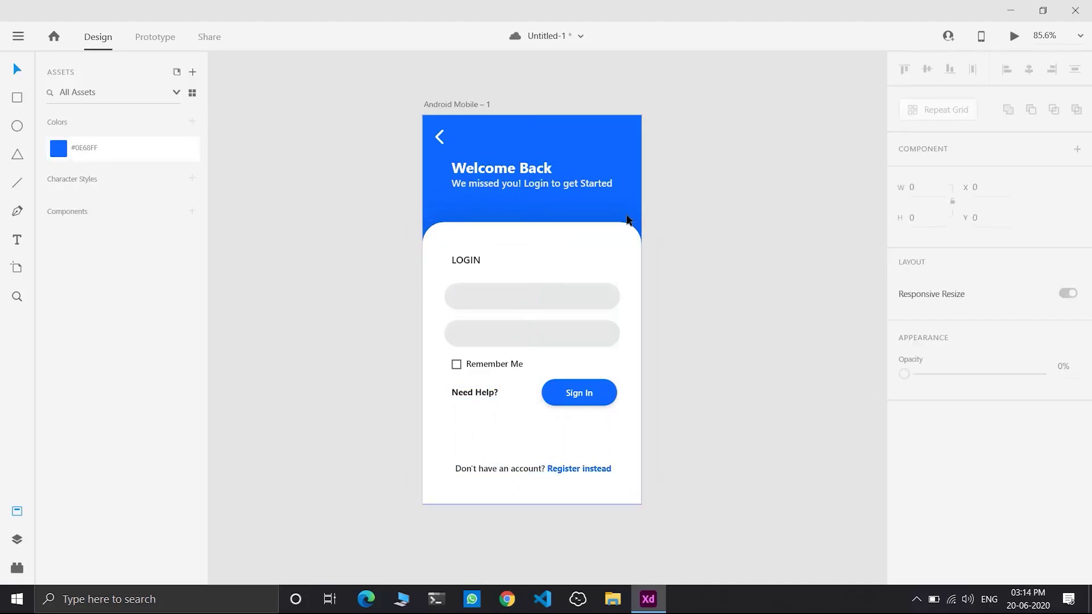
Import password.png from the Login Screen icons folder, set its width to 16, and place it at the lower input field's right end.
click(649, 599)
double_click(1052, 94)
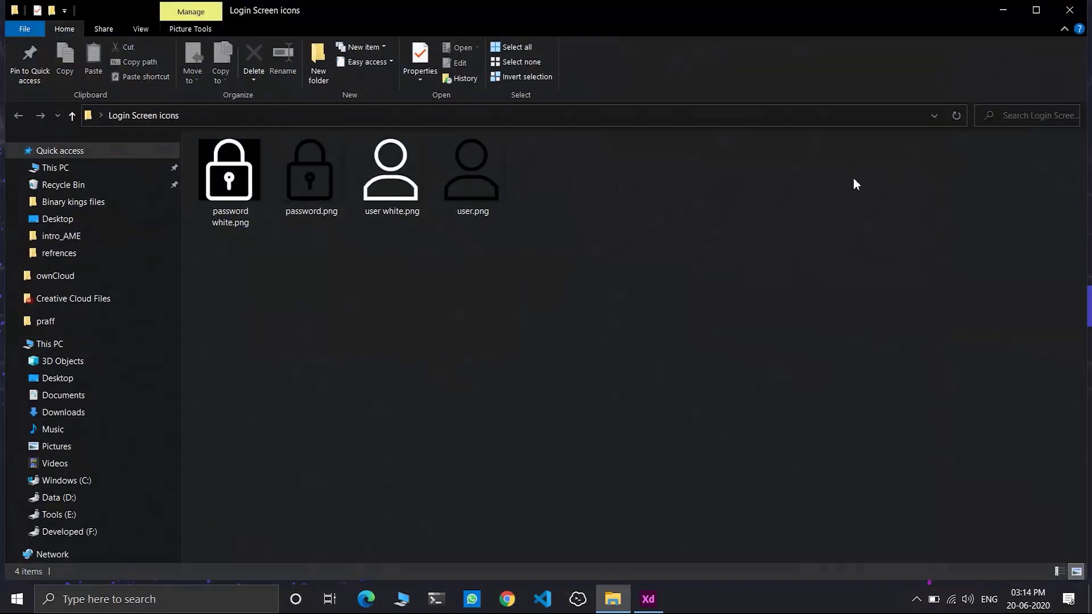
click(307, 176)
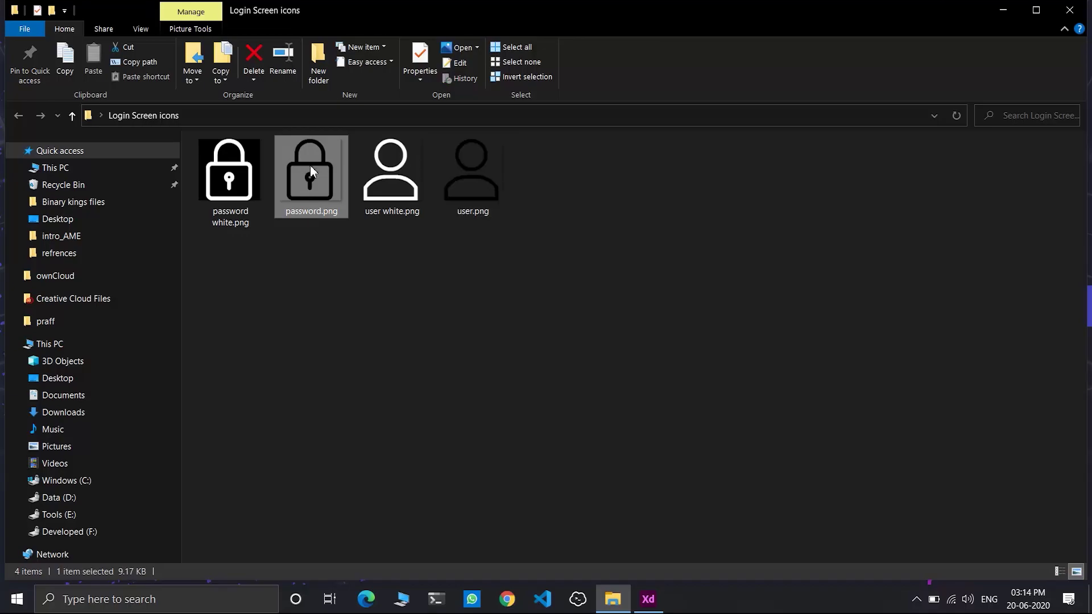
drag(309, 165, 636, 334)
click(929, 188)
text(16)
key(Tab)
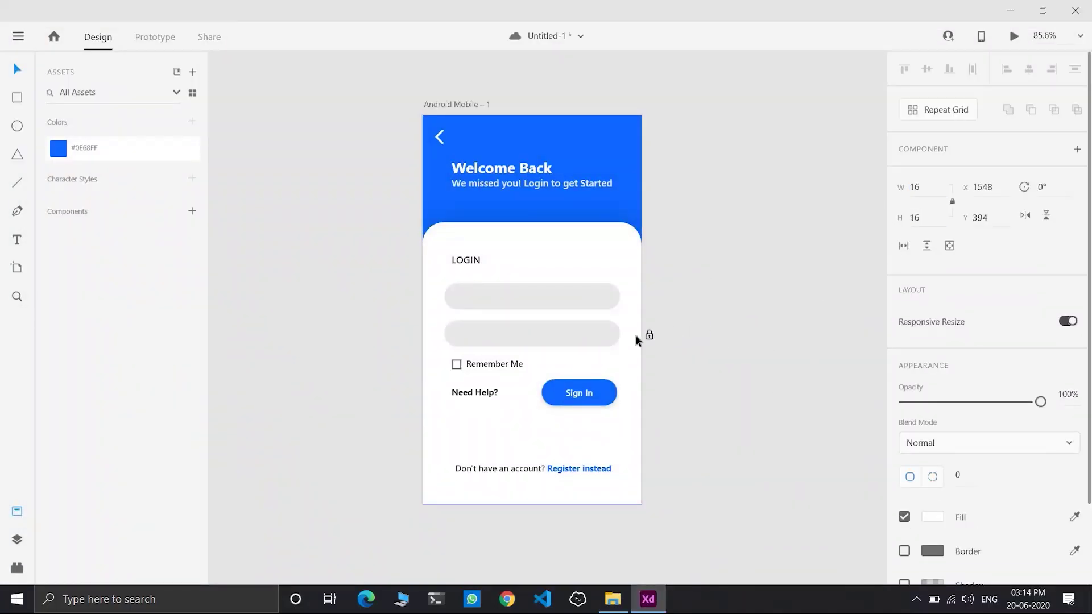
click(737, 194)
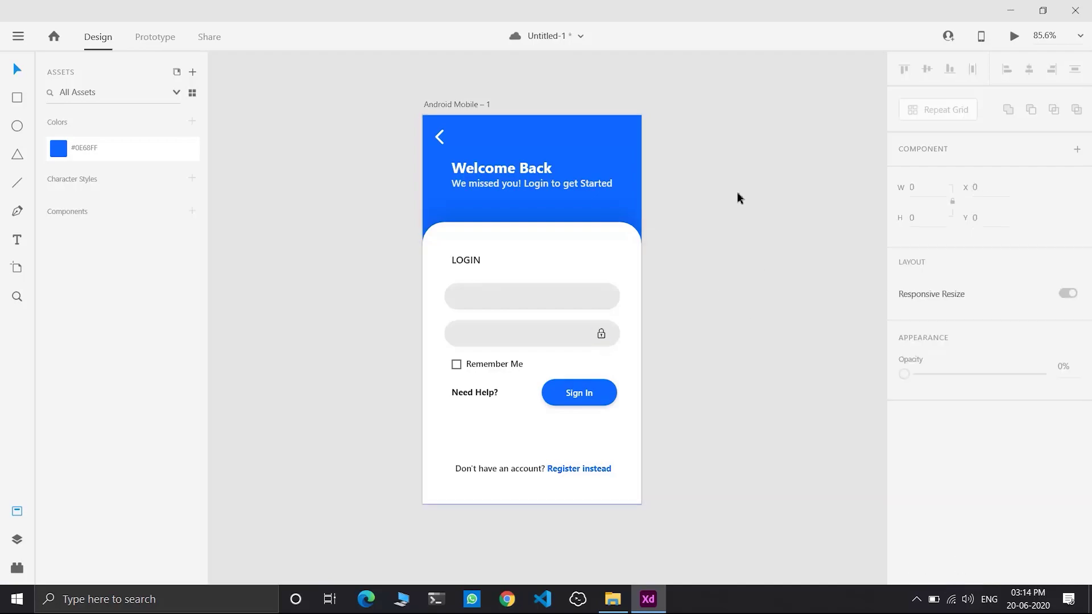
Import user.png from the Login Screen icons folder into the upper input field's right end and set its width to 16.
click(613, 599)
drag(472, 171, 601, 298)
click(921, 187)
text(16)
key(Tab)
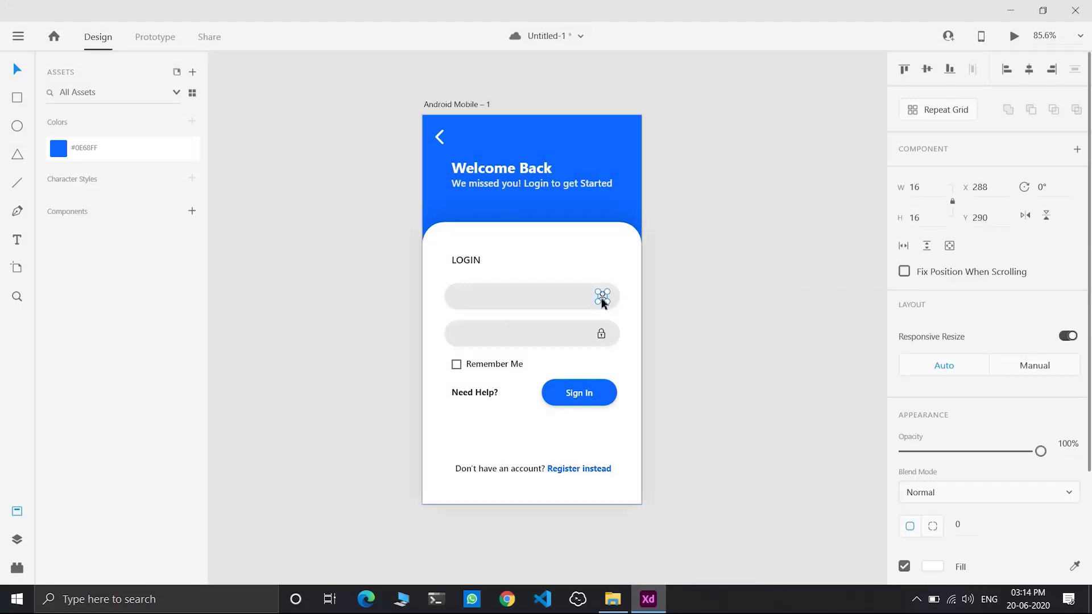
Align the user icon vertically above the lock icon in the input fields.
scroll(620, 306, up, 5)
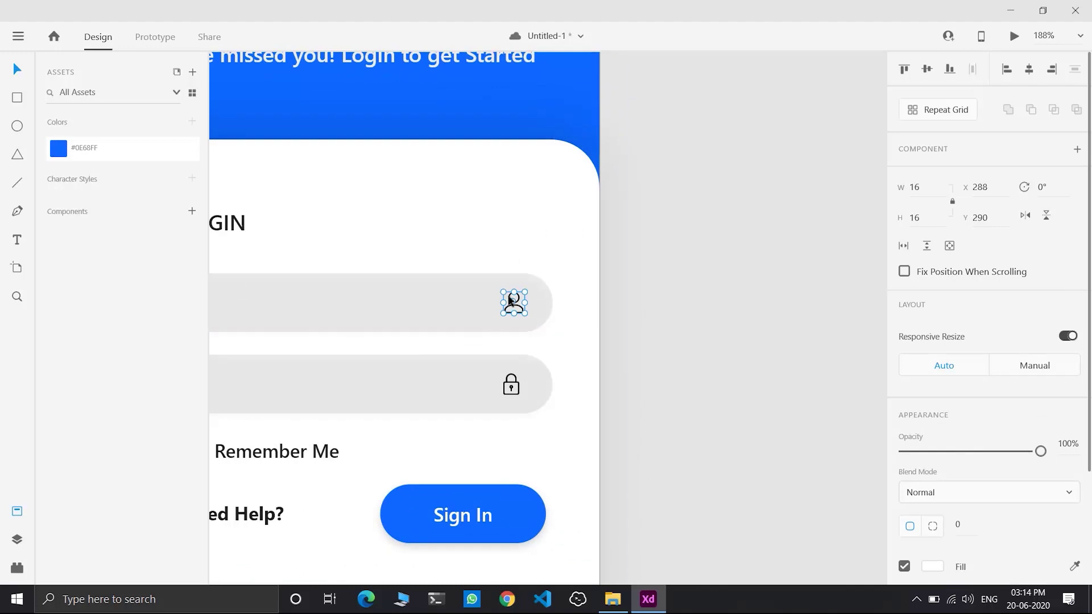
drag(514, 302, 511, 302)
click(514, 385)
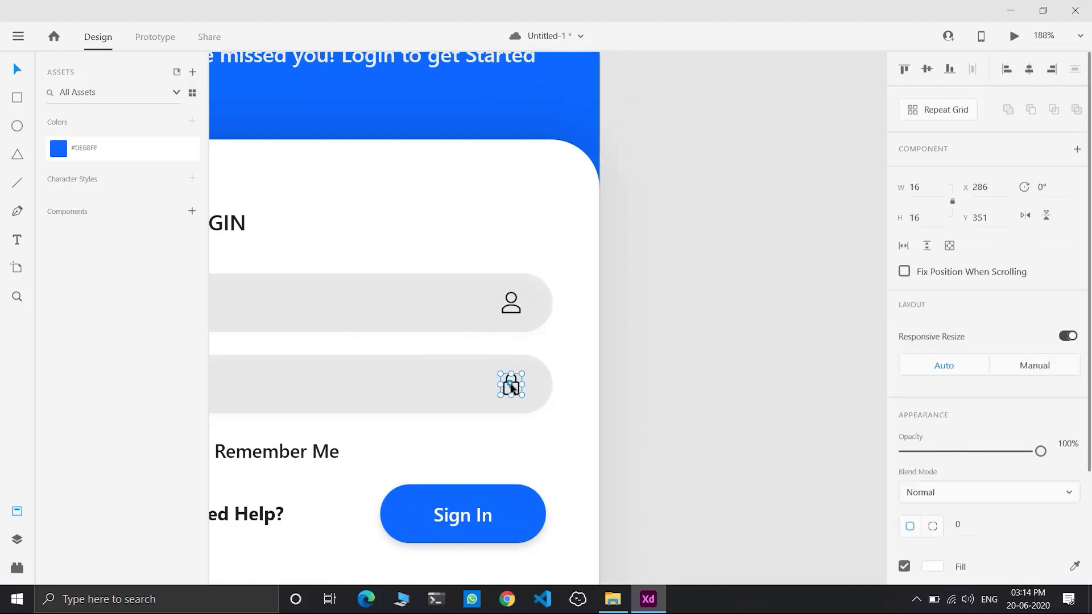
click(644, 317)
scroll(698, 236, down, 5)
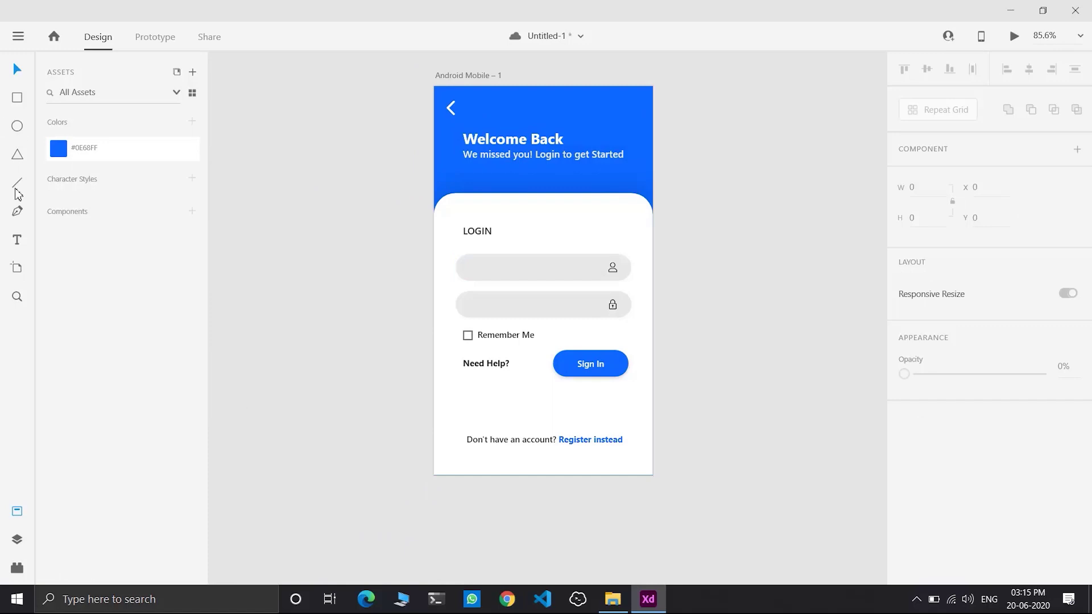
Add a sample e-mail address as text in the upper input field and position it near the field's left end.
click(17, 239)
click(480, 264)
scroll(945, 409, down, 5)
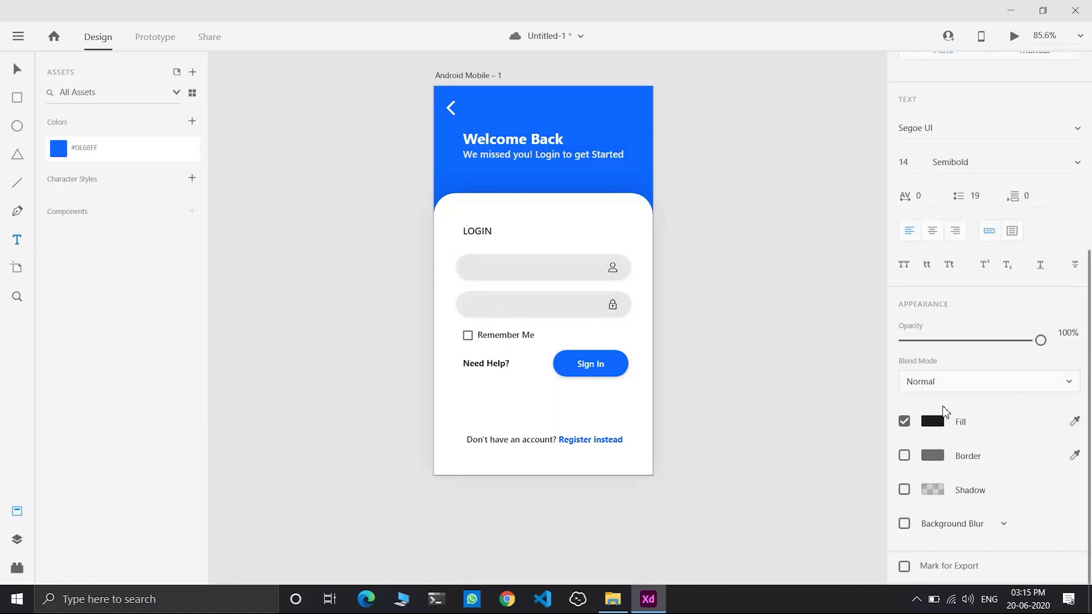
scroll(1057, 244, up, 3)
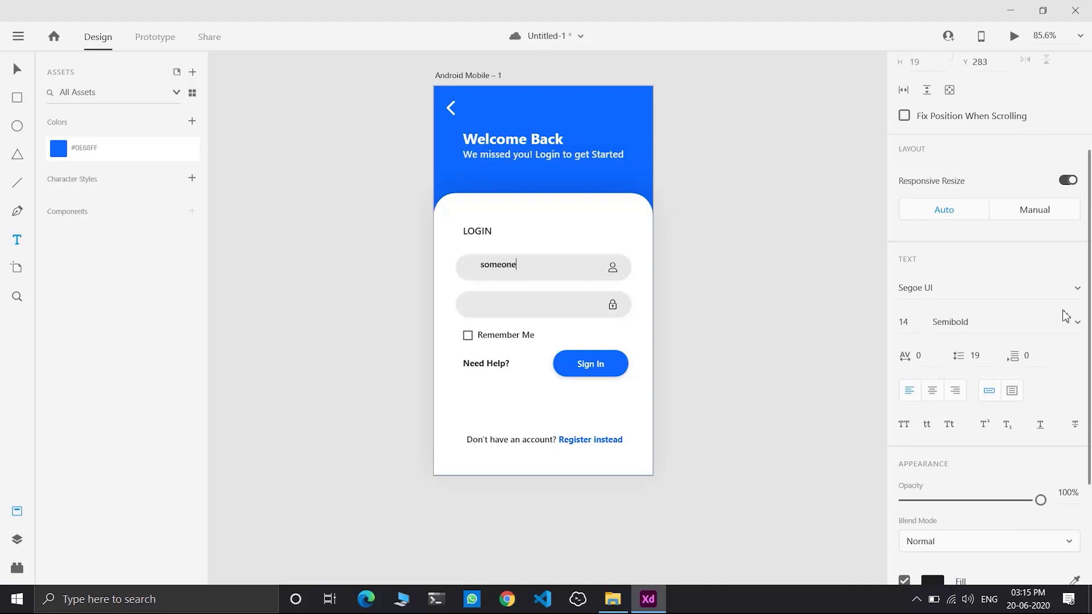
text(someone@gmail.com)
key(Escape)
drag(547, 263, 538, 266)
click(574, 307)
click(532, 268)
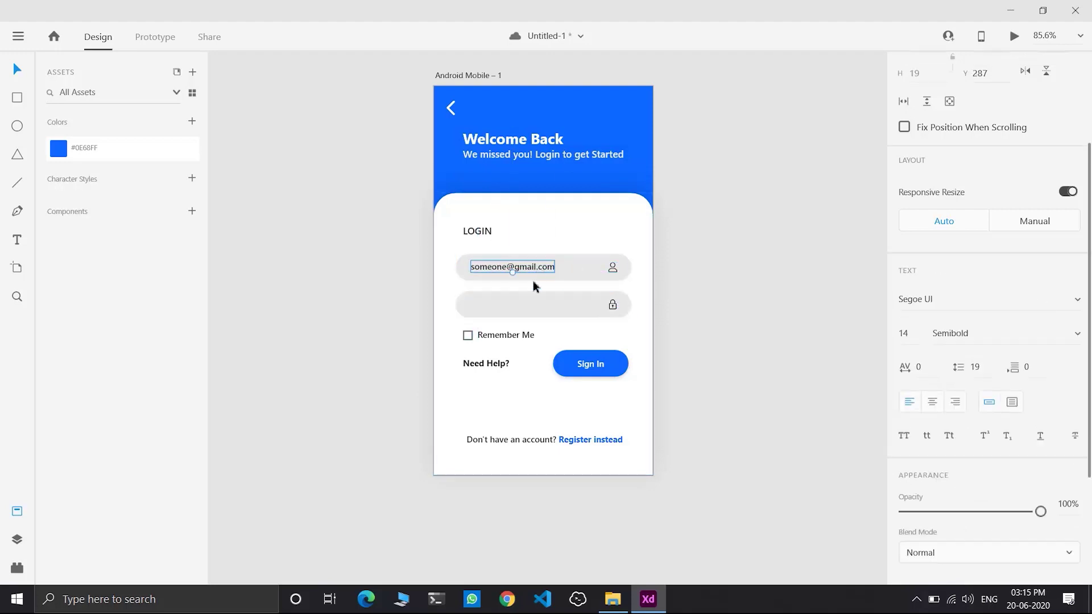
Add a row of asterisks as masked password text in the lower input field, lined up with the text above.
click(536, 303)
key(t)
click(492, 301)
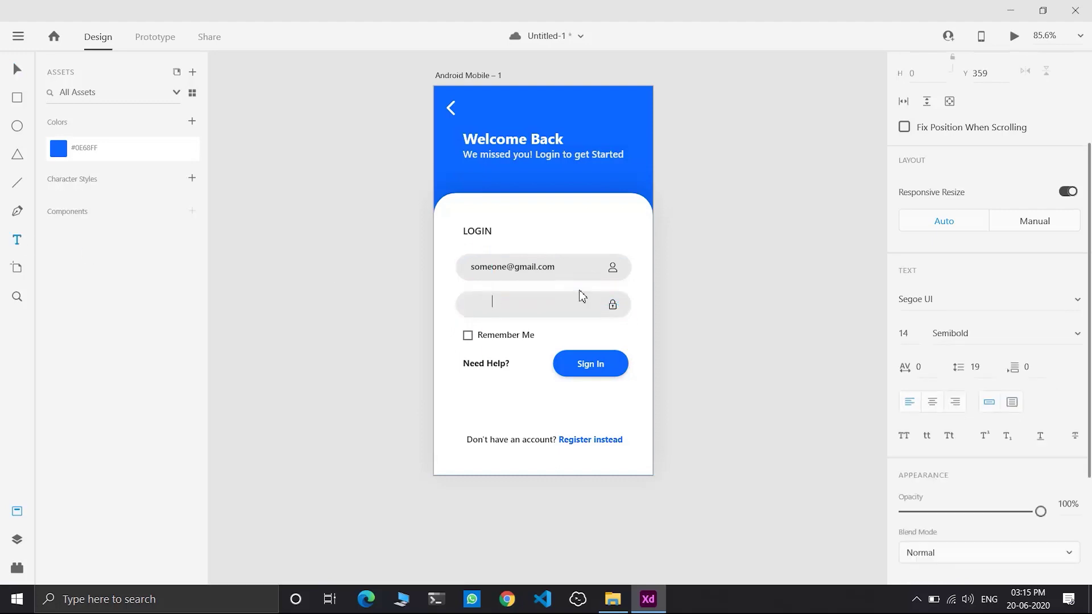
key(Escape)
mouse_move(531, 300)
mouse_down()
mouse_move(506, 309)
mouse_move(517, 300)
mouse_up()
click(723, 335)
click(500, 306)
click(716, 348)
scroll(588, 203, up, 1)
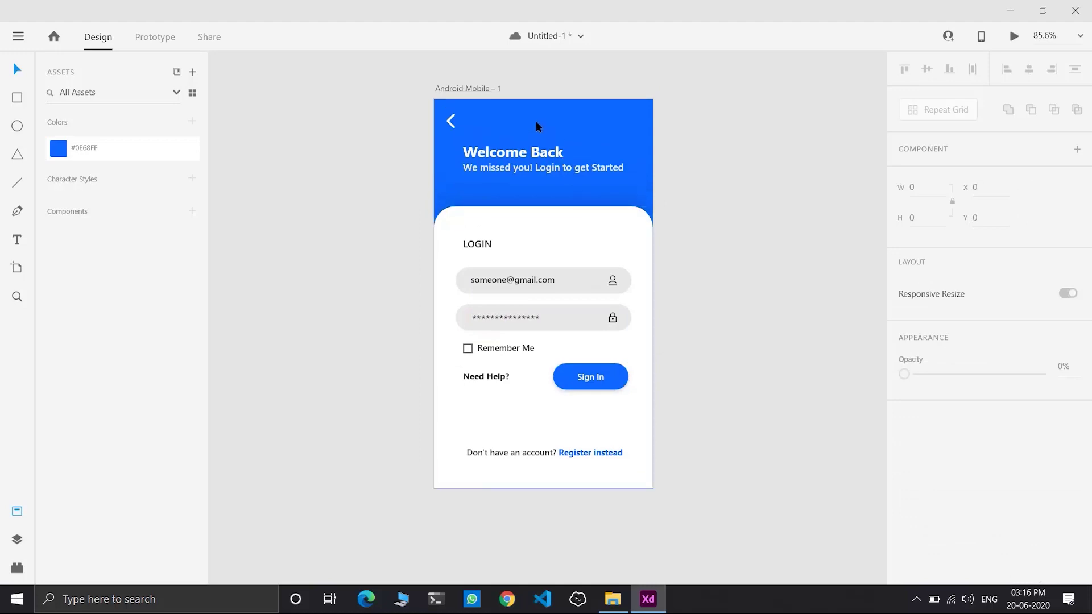
Move both input fields with their contents, the Remember Me row, Need Help? and the Sign In button slightly down, leaving LOGIN in place.
click(574, 384)
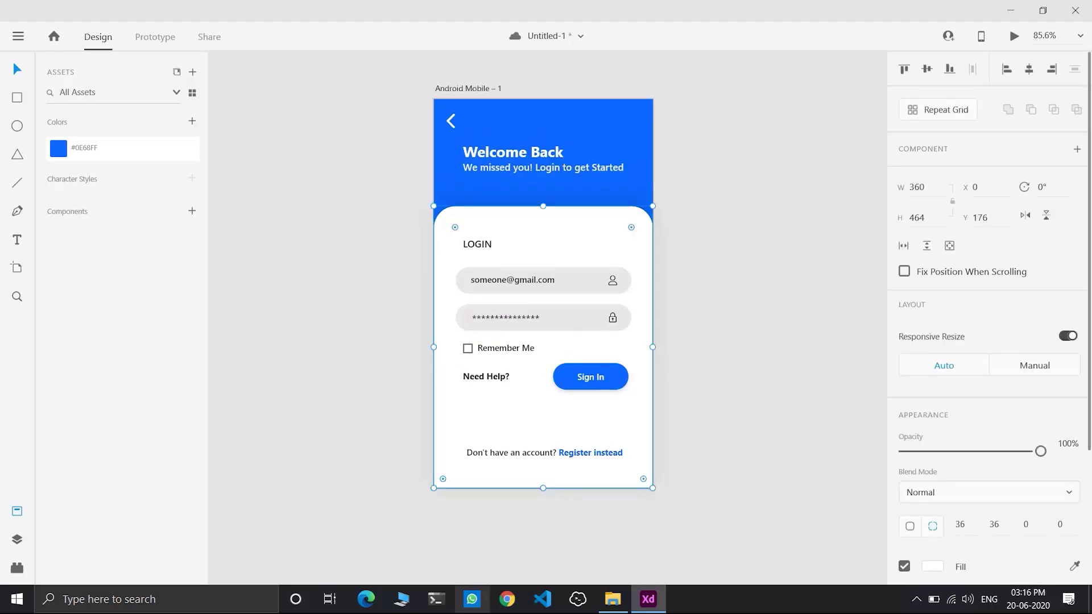
double_click(479, 244)
shift+click(555, 288)
shift+click(612, 281)
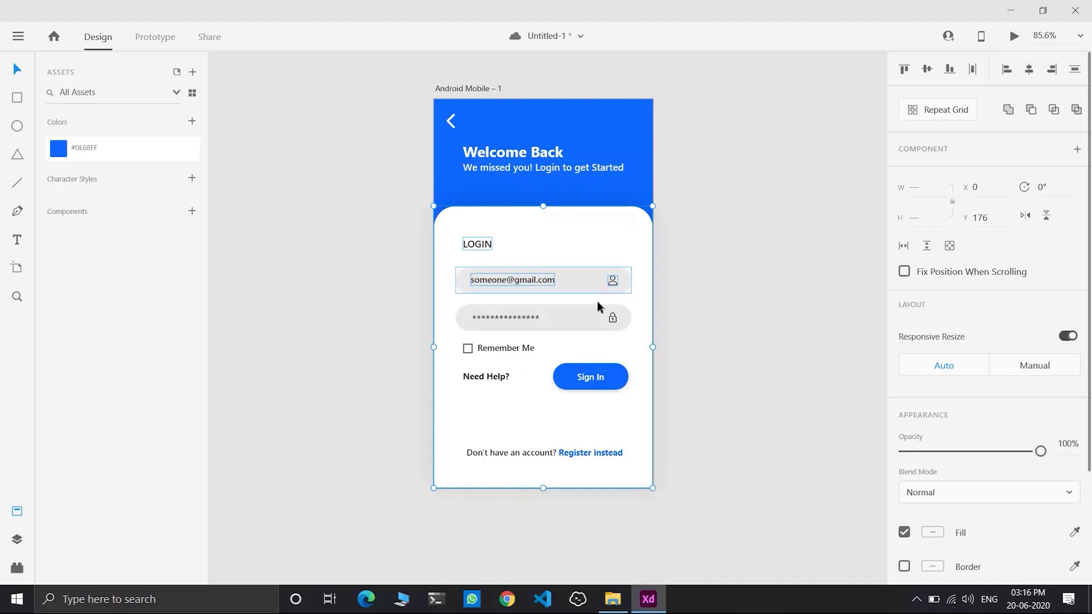
shift+click(534, 319)
shift+click(612, 317)
shift+click(475, 350)
shift+click(483, 376)
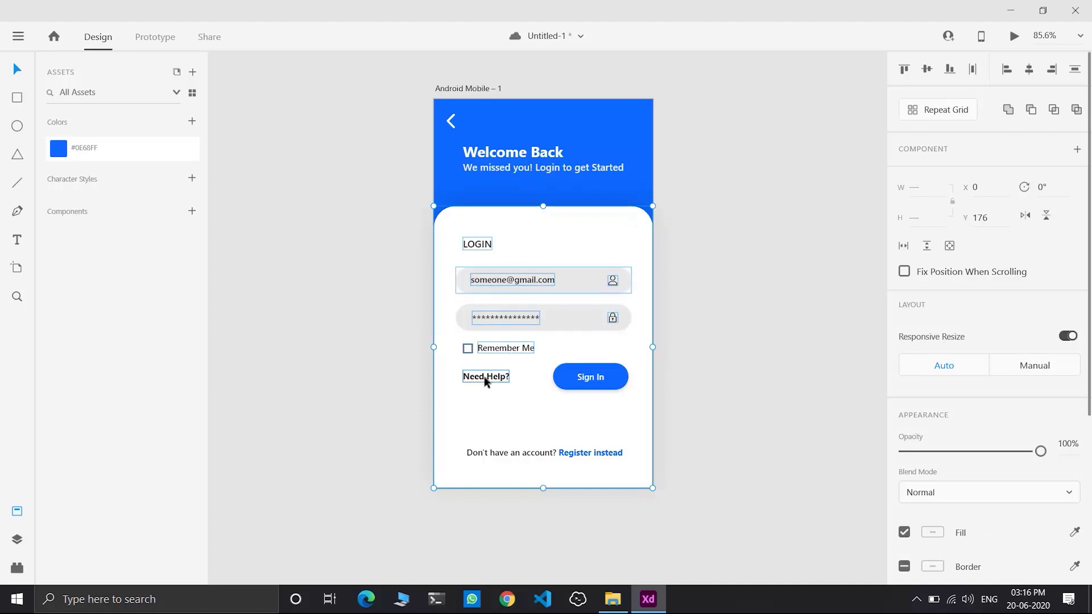
shift+click(575, 377)
shift+click(489, 247)
drag(575, 280, 575, 295)
click(684, 282)
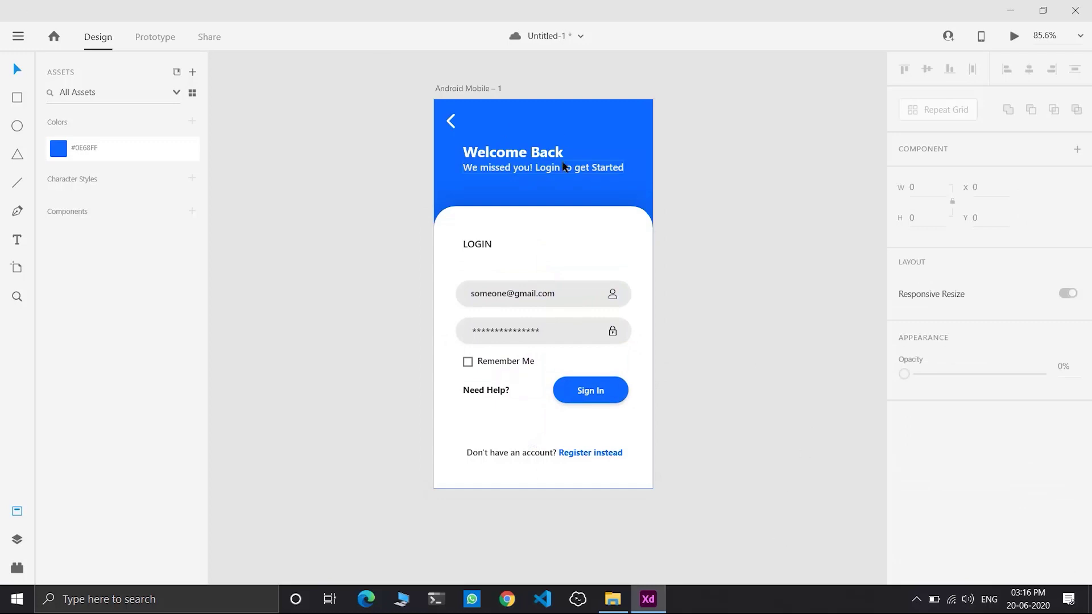
Rename the artboard as "Login Light".
double_click(474, 91)
text(A)
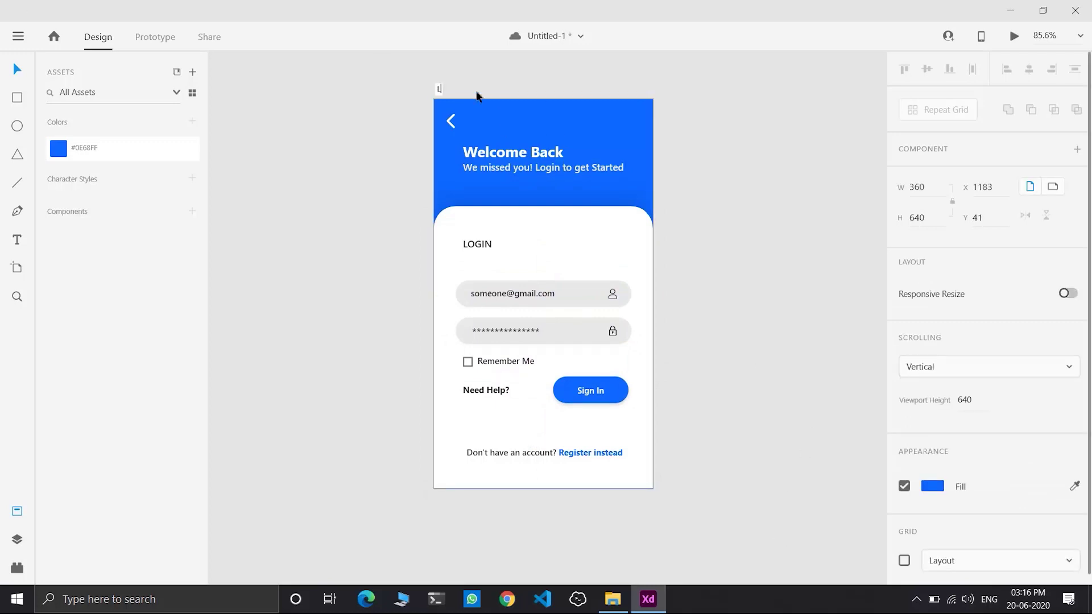
text(ogin Light)
key(Return)
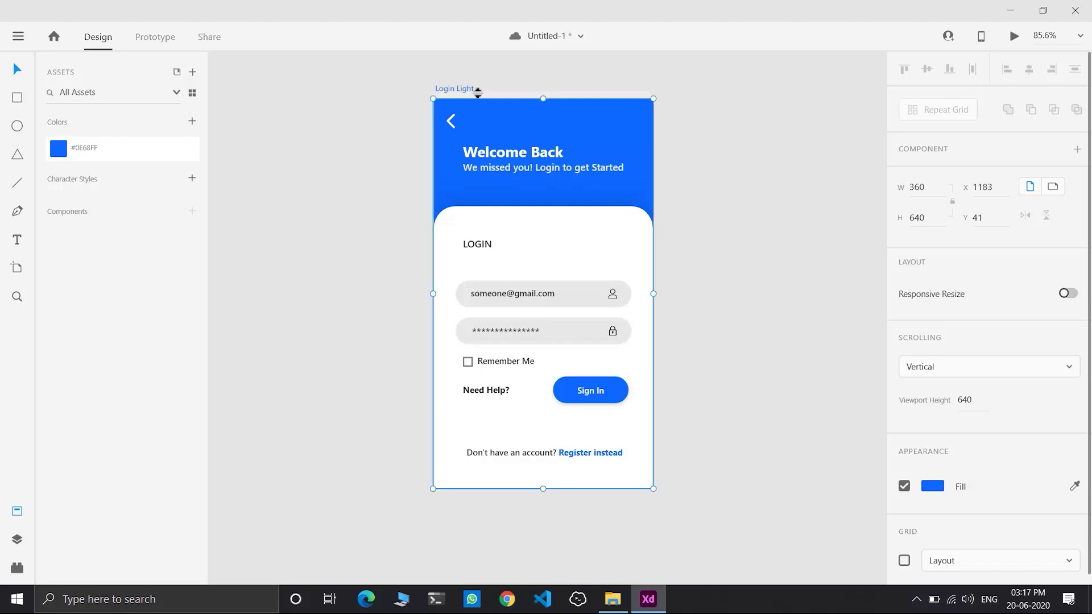
key(Escape)
click(569, 330)
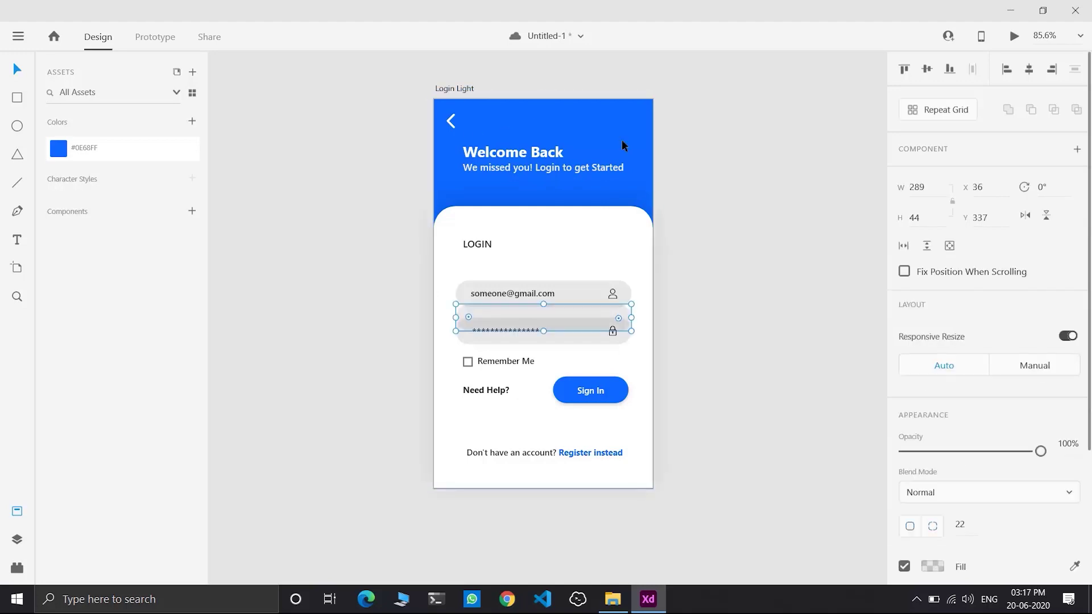
click(658, 261)
Duplicate the Login Light artboard and name the copy "Login dark".
click(486, 101)
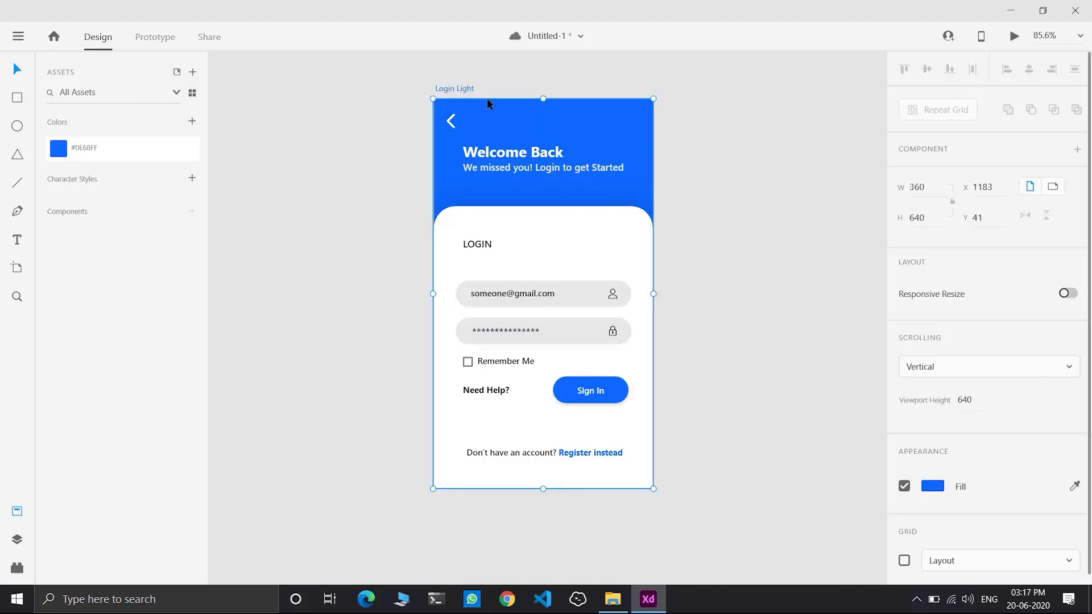
key(ctrl+d)
double_click(475, 112)
text(L)
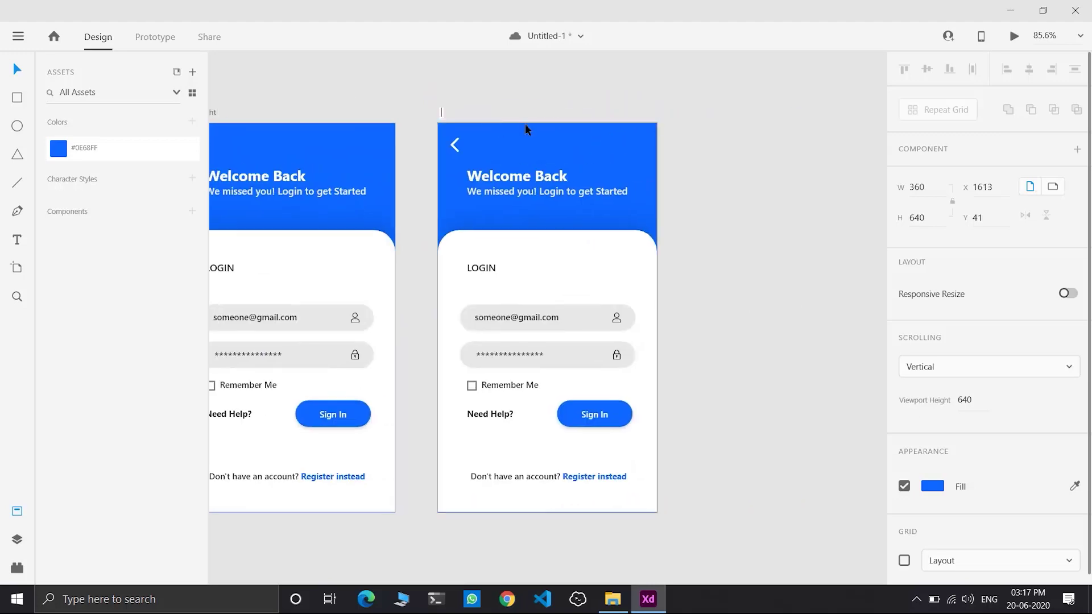
text(ogin dark)
click(645, 106)
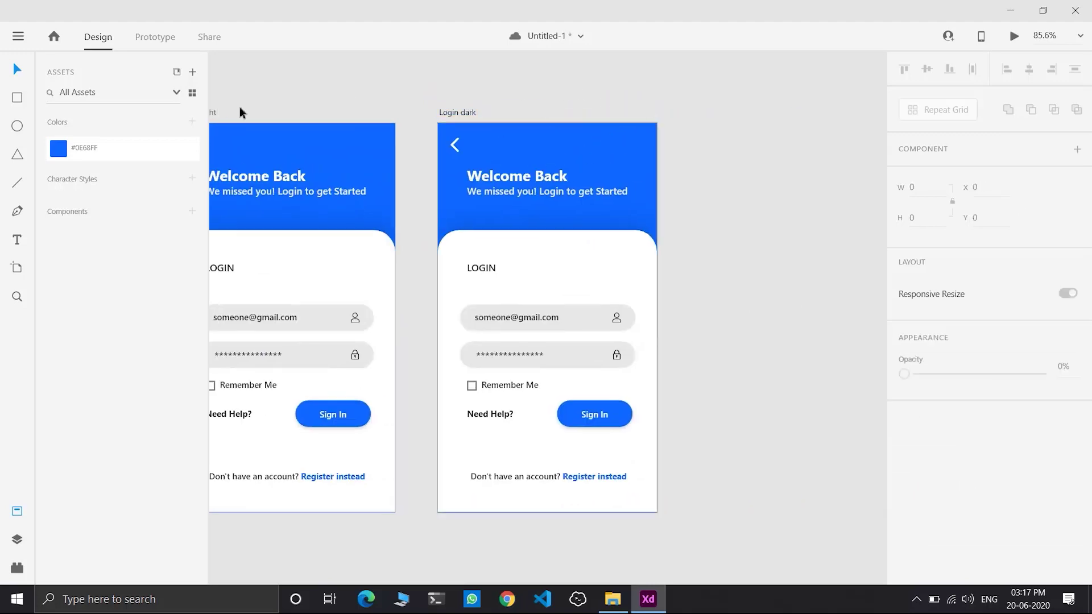
Import the dark-themed Analytics reference image from the refrences folder onto the empty canvas beside the Login dark artboard.
click(17, 511)
click(280, 113)
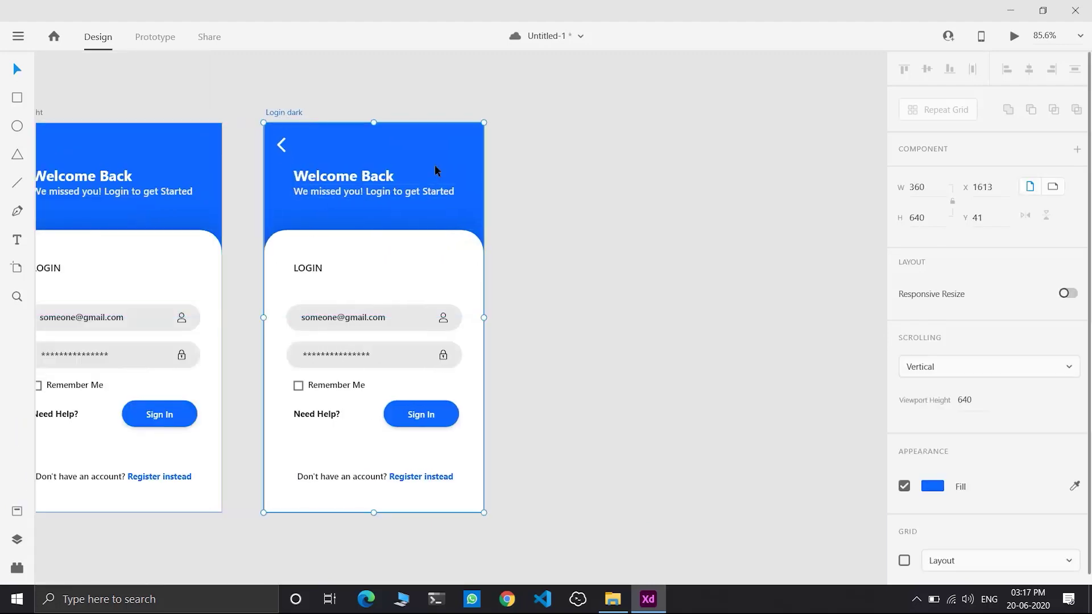
click(560, 189)
key(super+d)
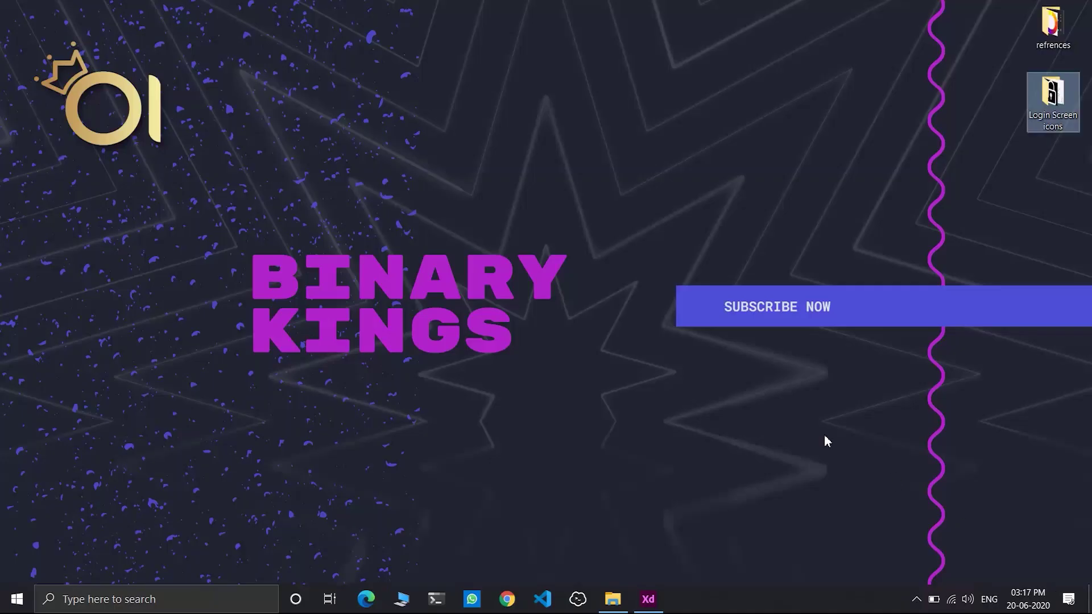
click(622, 600)
key(super+d)
double_click(1052, 26)
drag(311, 170, 620, 253)
Set the reference image's width to 512 and move it next to the Login dark artboard, level with its upper edge.
click(925, 187)
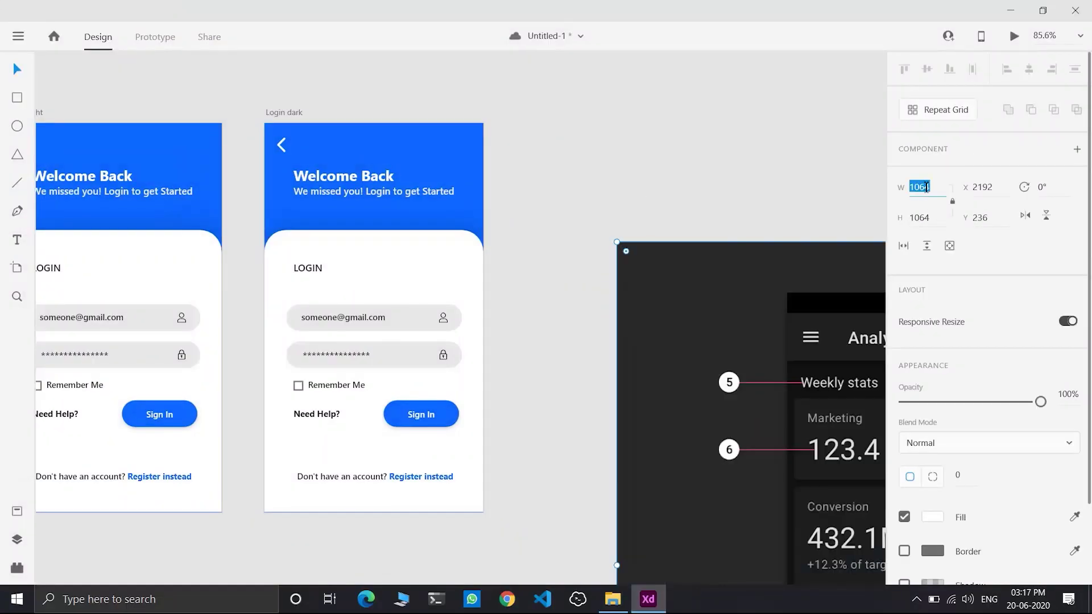
text(512)
key(Tab)
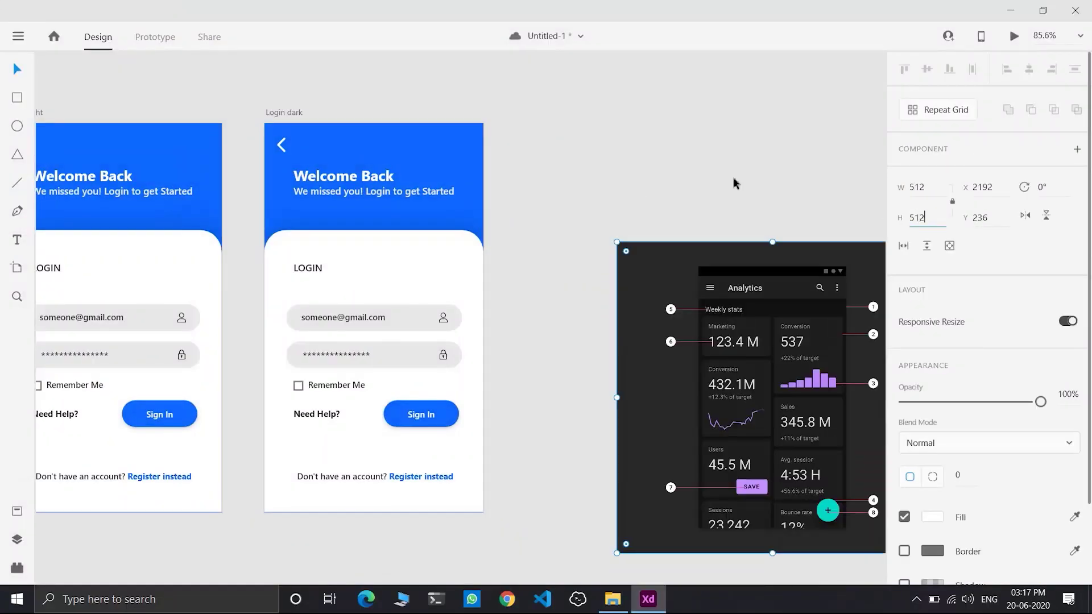
drag(674, 244, 574, 133)
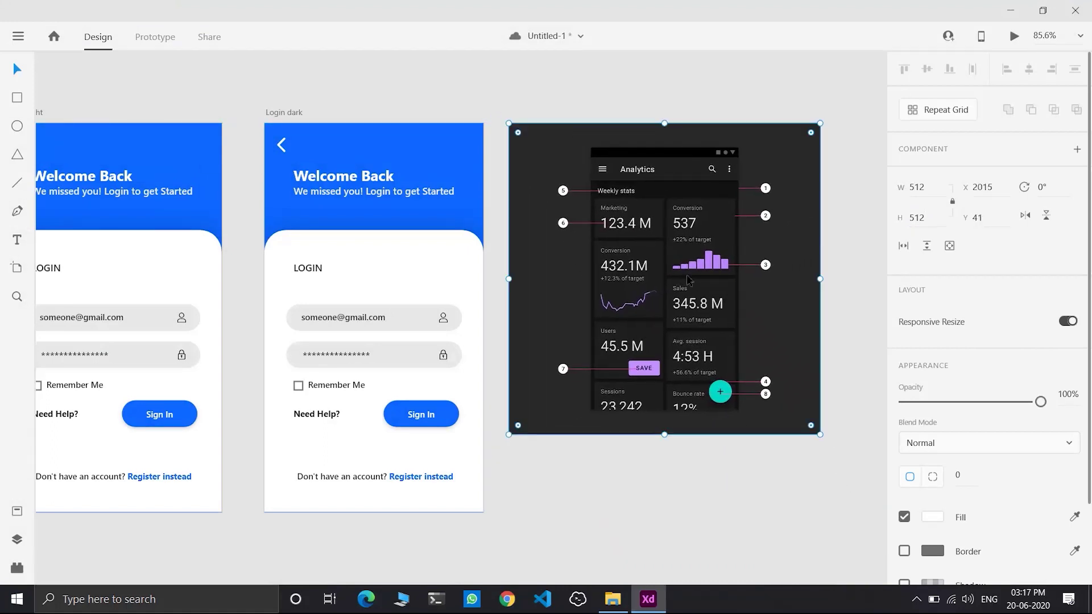
Fill the Login dark artboard with the near-black sampled from the background beside "Weekly stats" in the reference image.
click(312, 113)
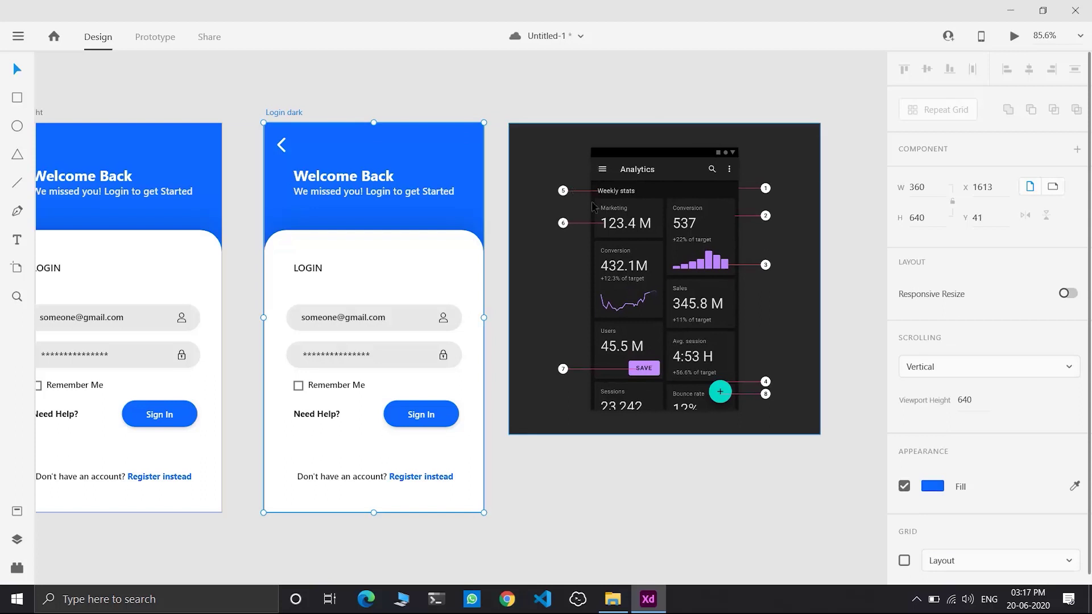
click(932, 486)
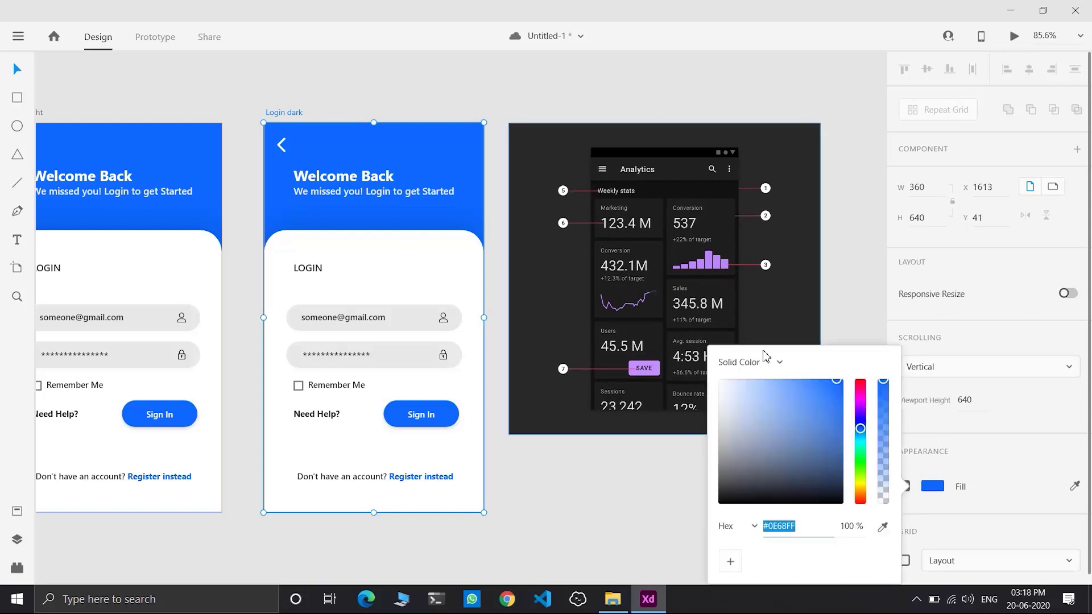
click(1075, 487)
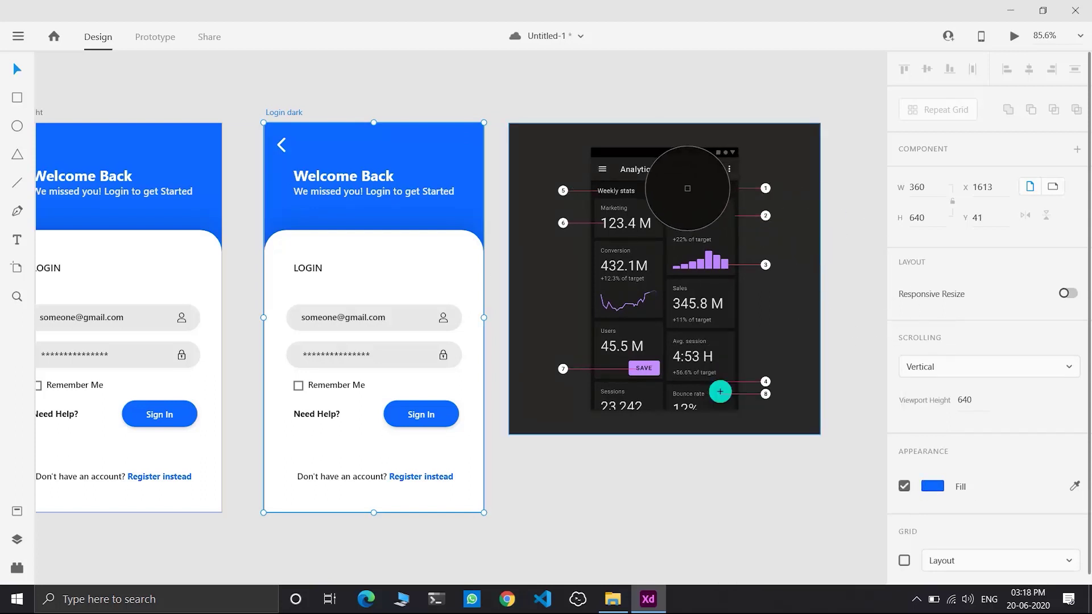
click(689, 193)
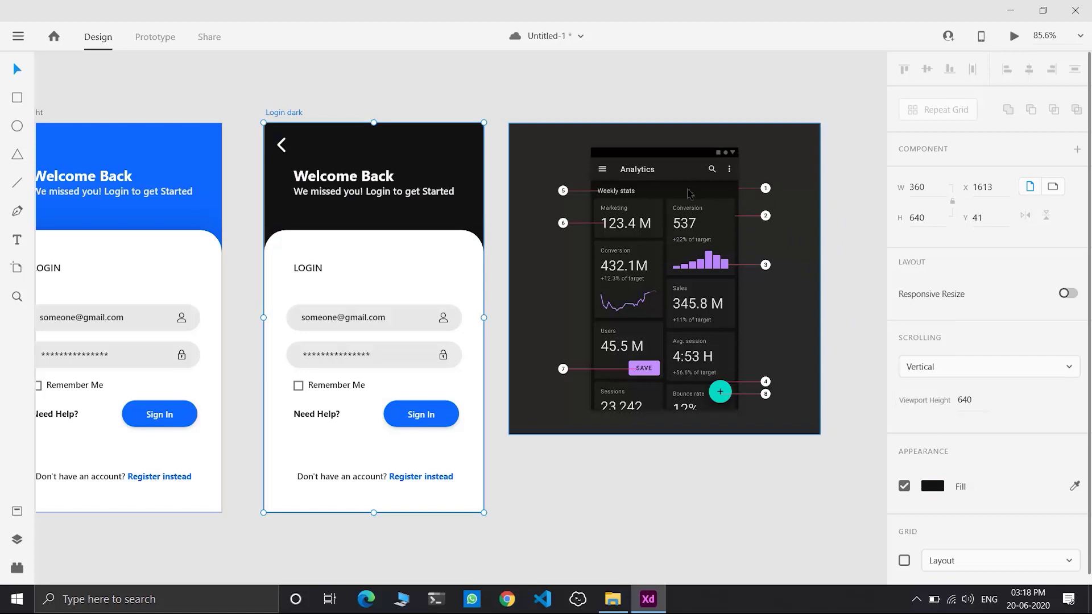
Fill the rounded login panel on the dark artboard with #1D1D1D sampled from a card in the reference image.
click(461, 256)
scroll(943, 540, down, 3)
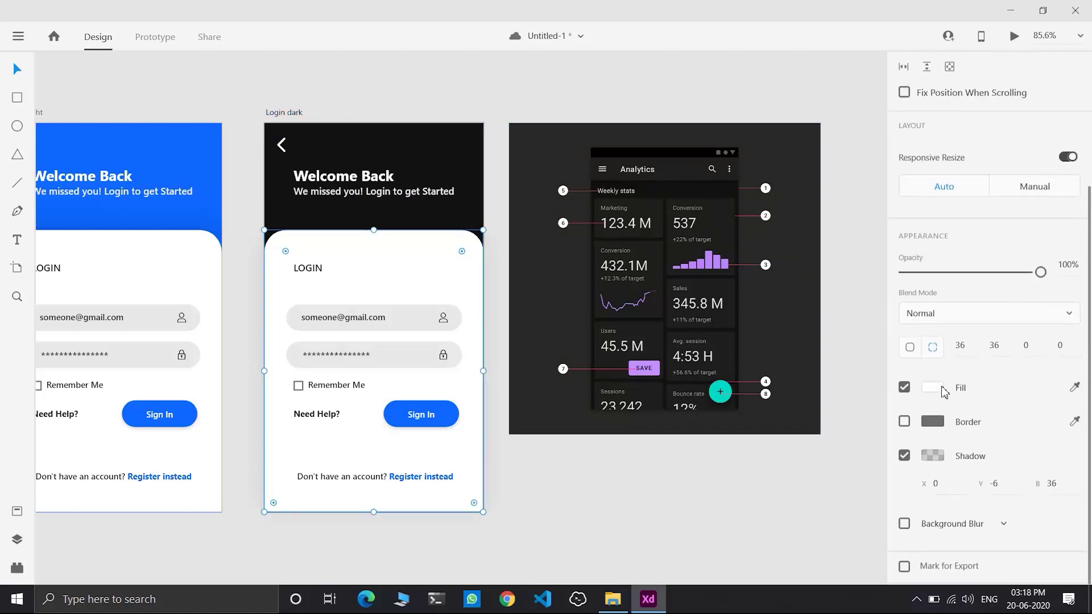
click(933, 387)
click(882, 451)
click(638, 298)
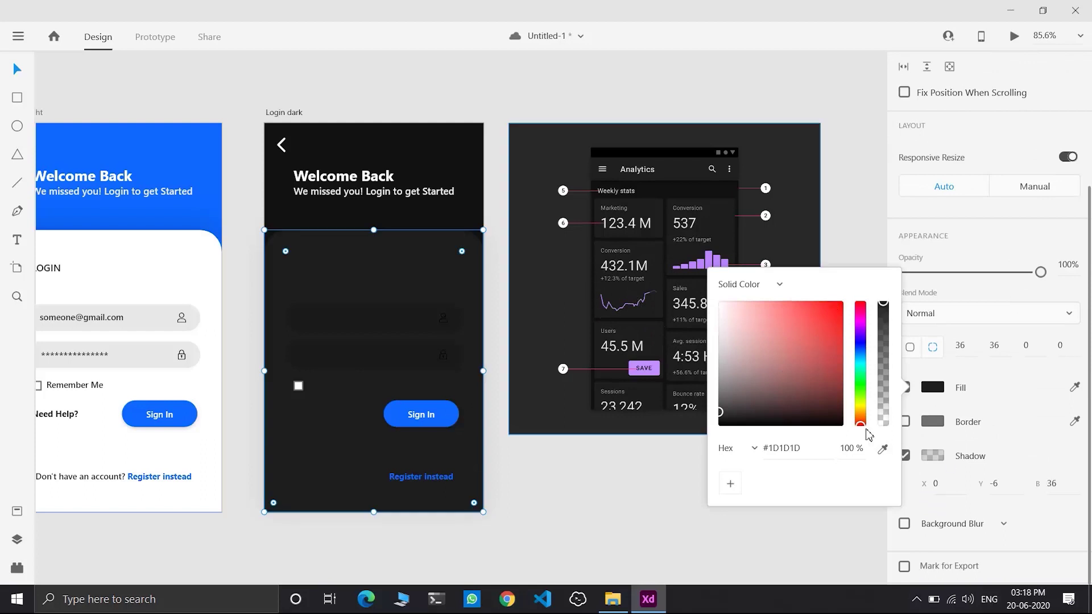
Fill the dark Sign In button with the purple #BB86FC sampled from the reference bar chart and save it as a swatch.
click(421, 414)
click(932, 387)
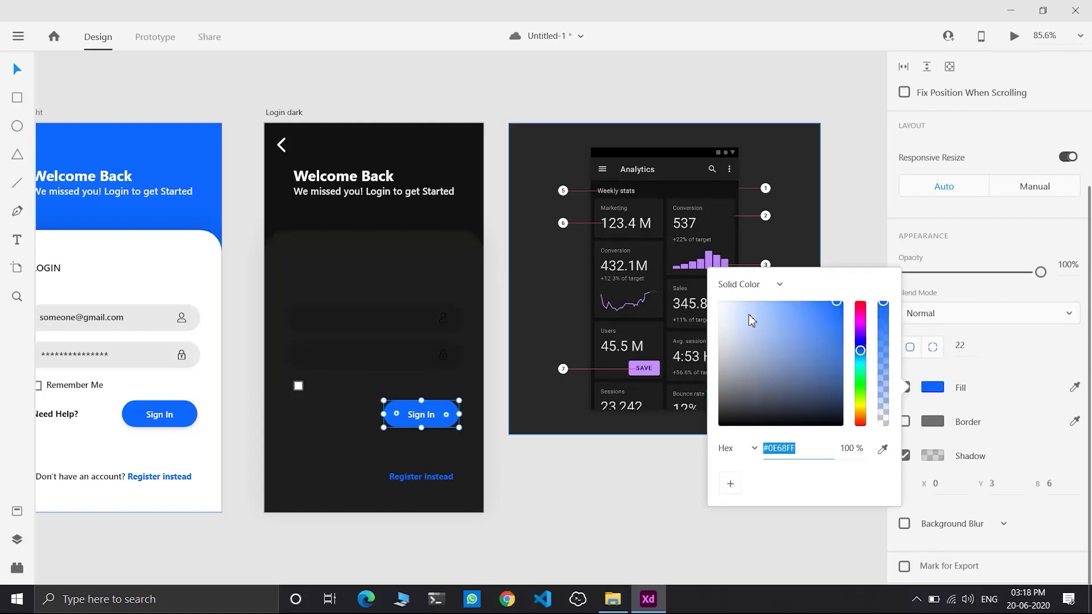
click(883, 449)
click(710, 263)
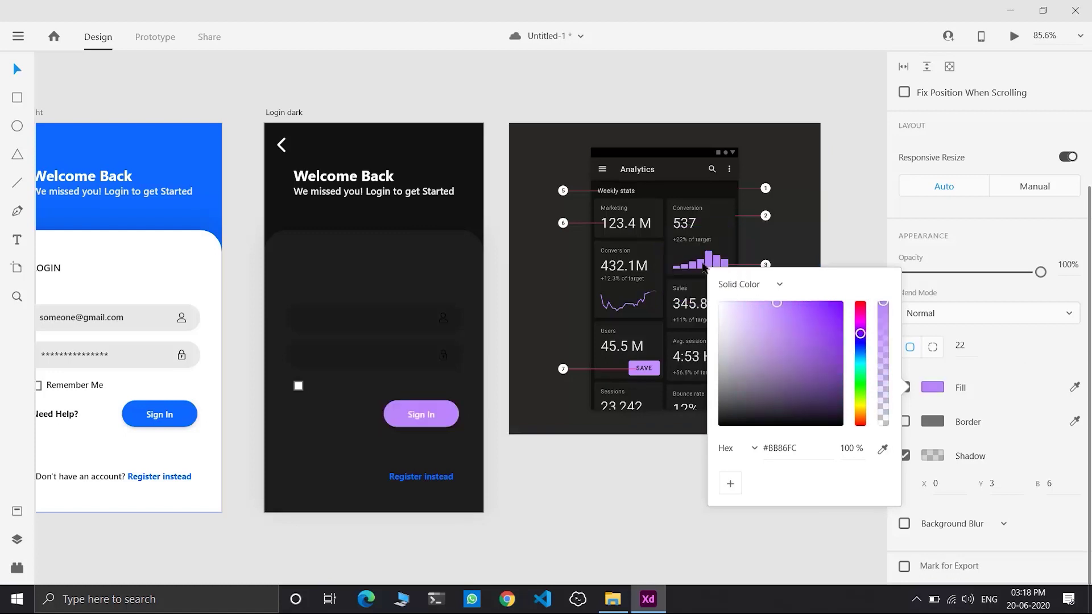
click(730, 483)
click(734, 520)
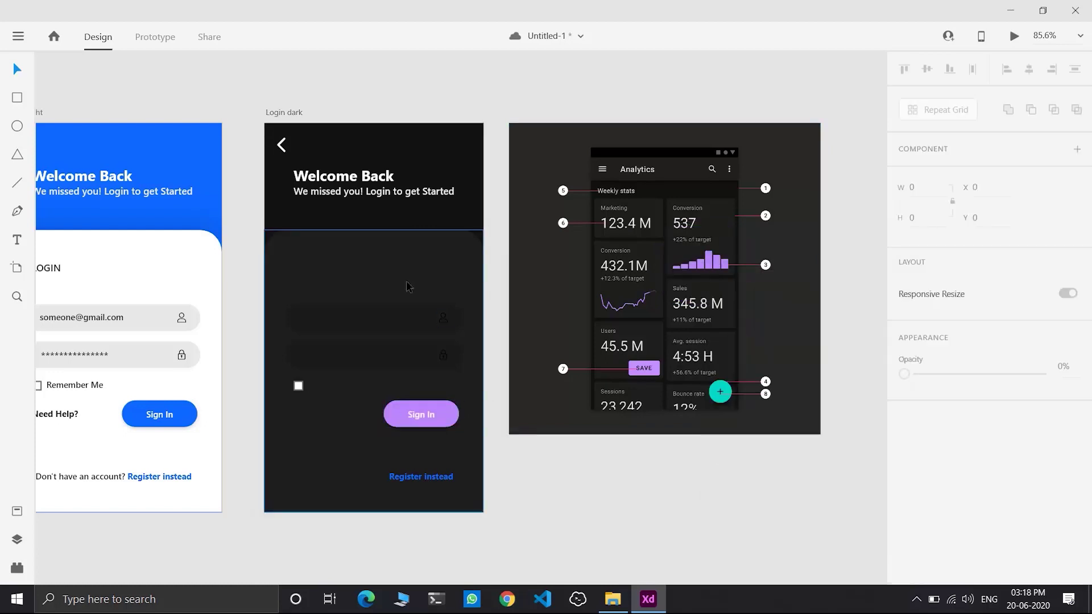
Change the dark LOGIN heading's text fill to light grey #E7E3E3.
click(343, 317)
drag(343, 317, 307, 273)
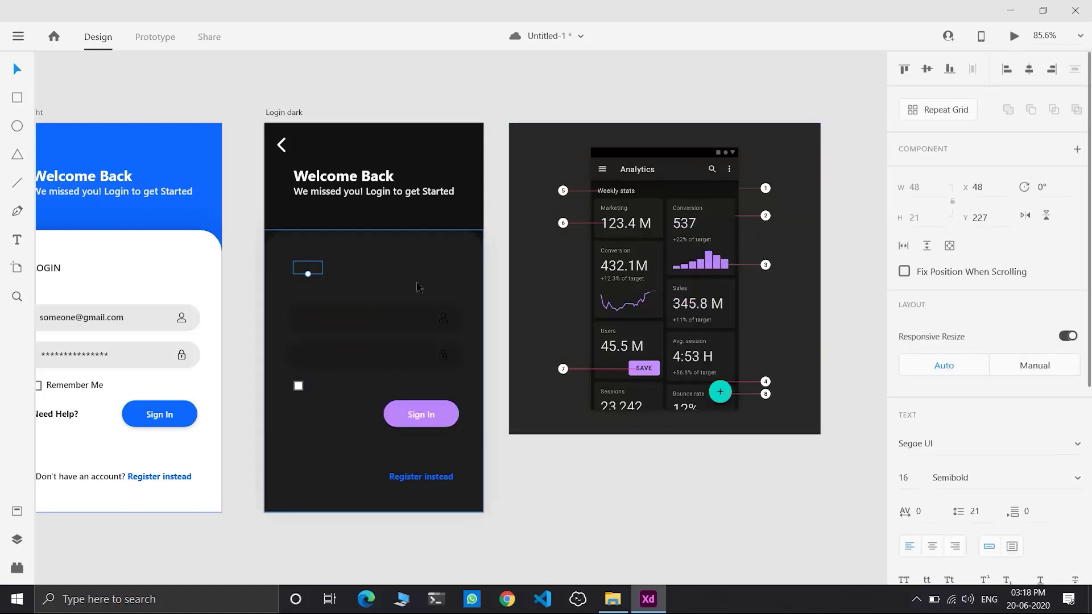
scroll(946, 524, down, 3)
click(937, 501)
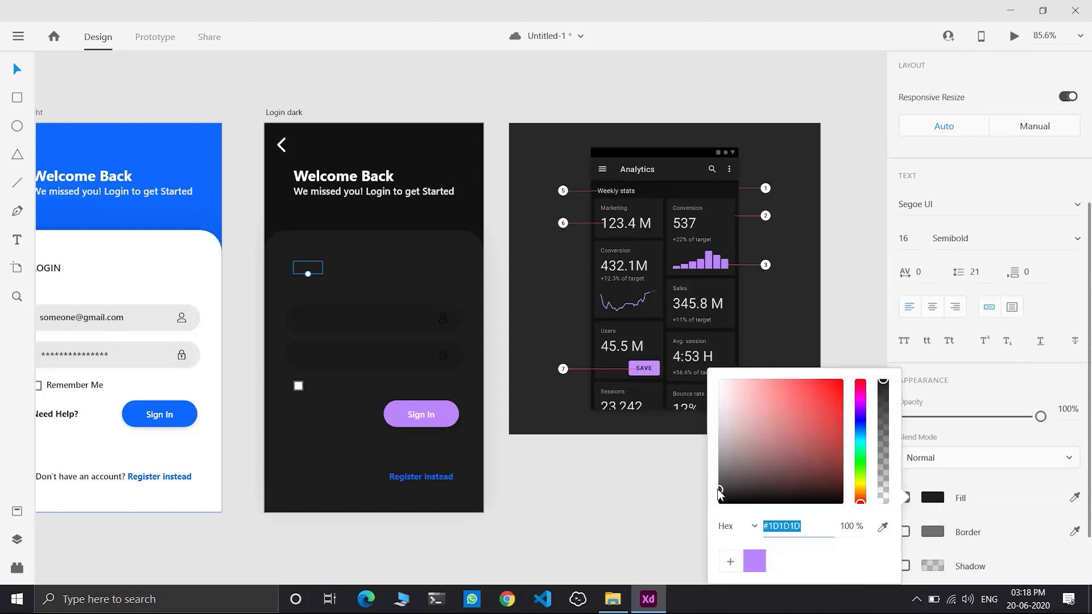
drag(719, 478, 722, 397)
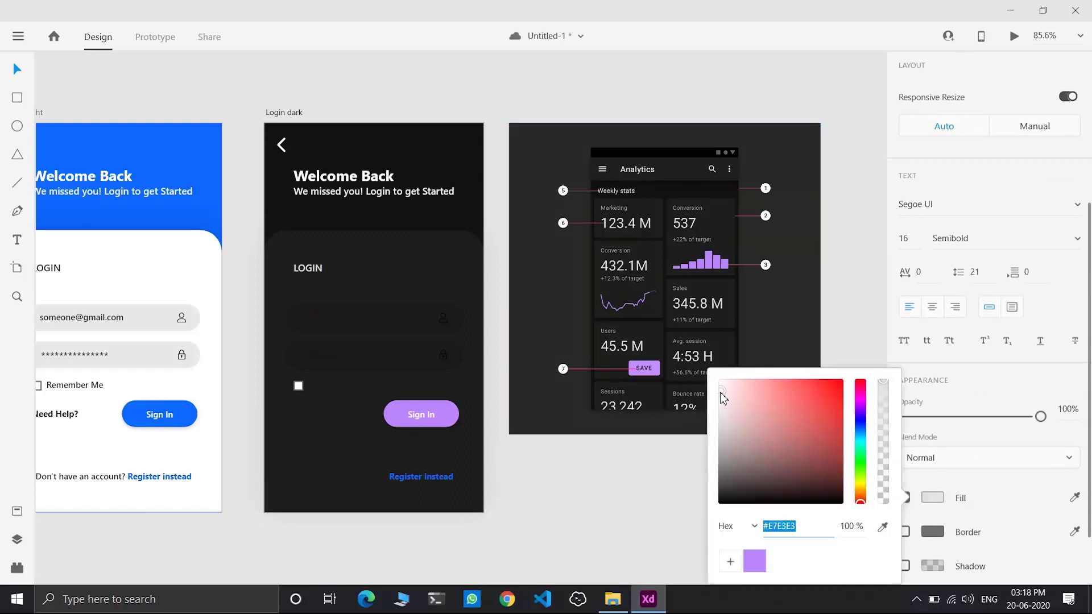
Set the dark email field's background fill to white #FFFFFF at about 23% opacity.
click(398, 321)
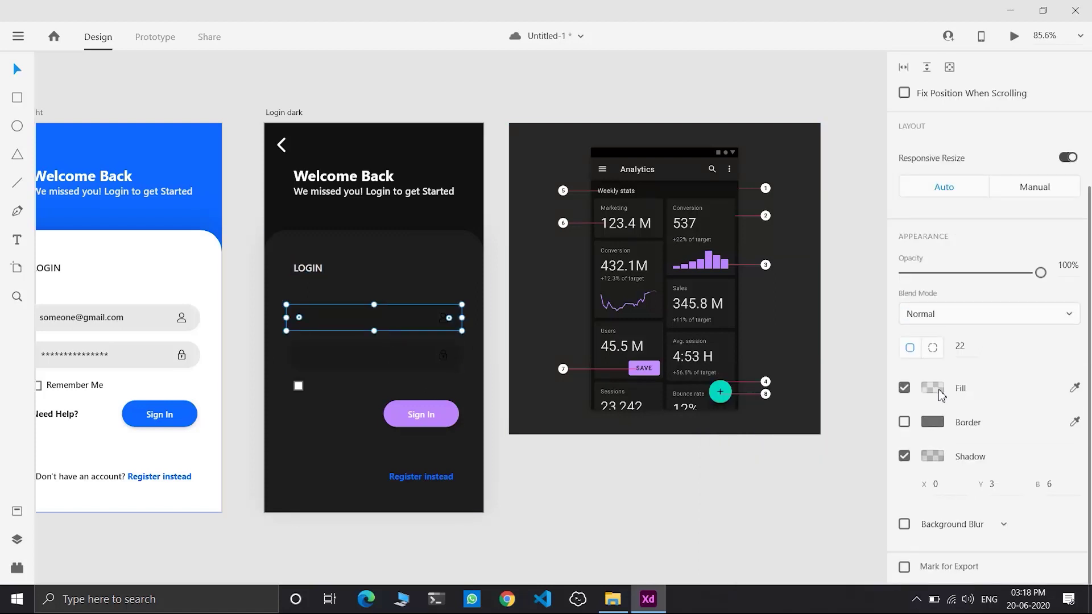
click(938, 391)
drag(883, 424, 882, 326)
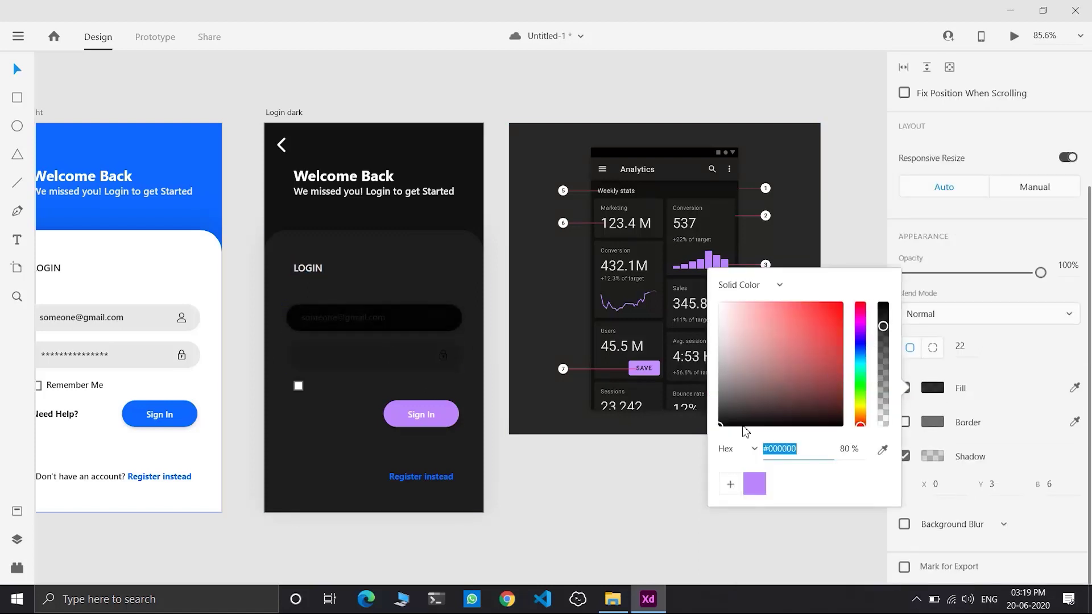
drag(721, 424, 684, 294)
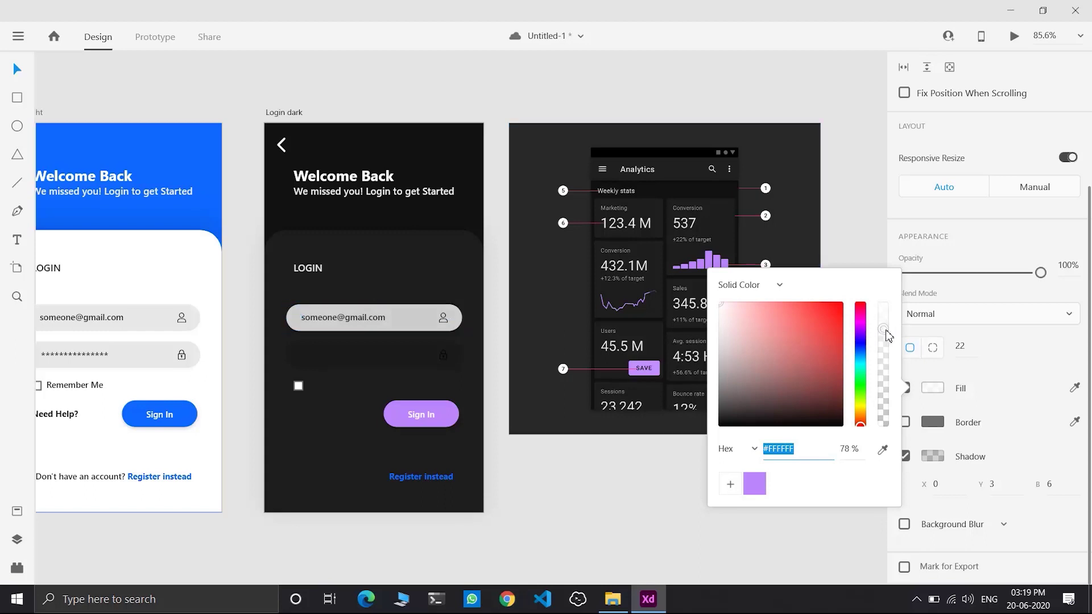
drag(883, 326, 884, 398)
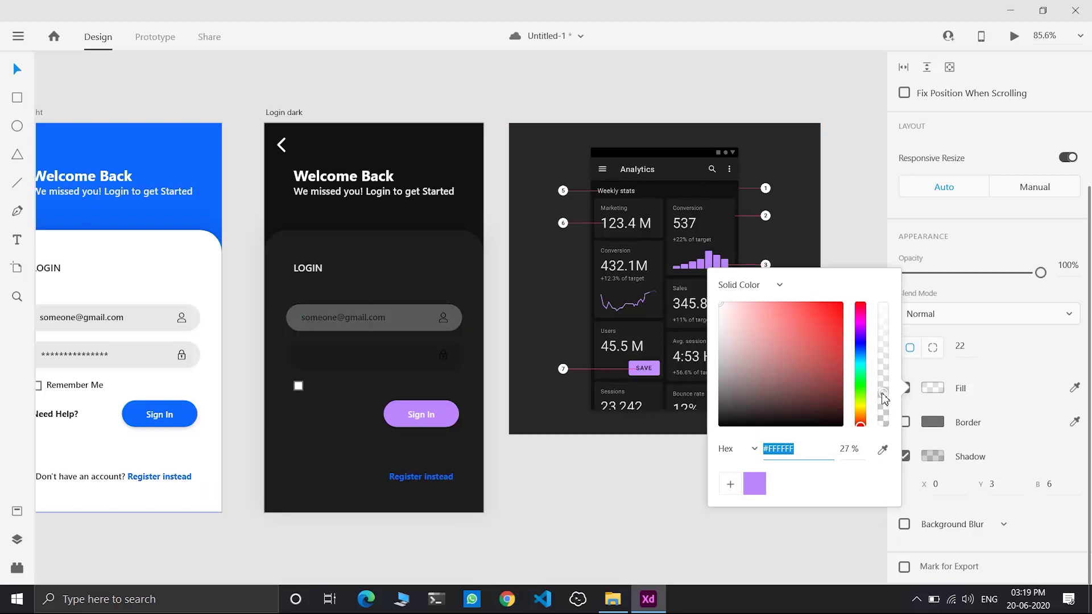
Set the placeholder text in the dark email field to white #FFFFFF.
click(401, 368)
click(425, 366)
double_click(343, 317)
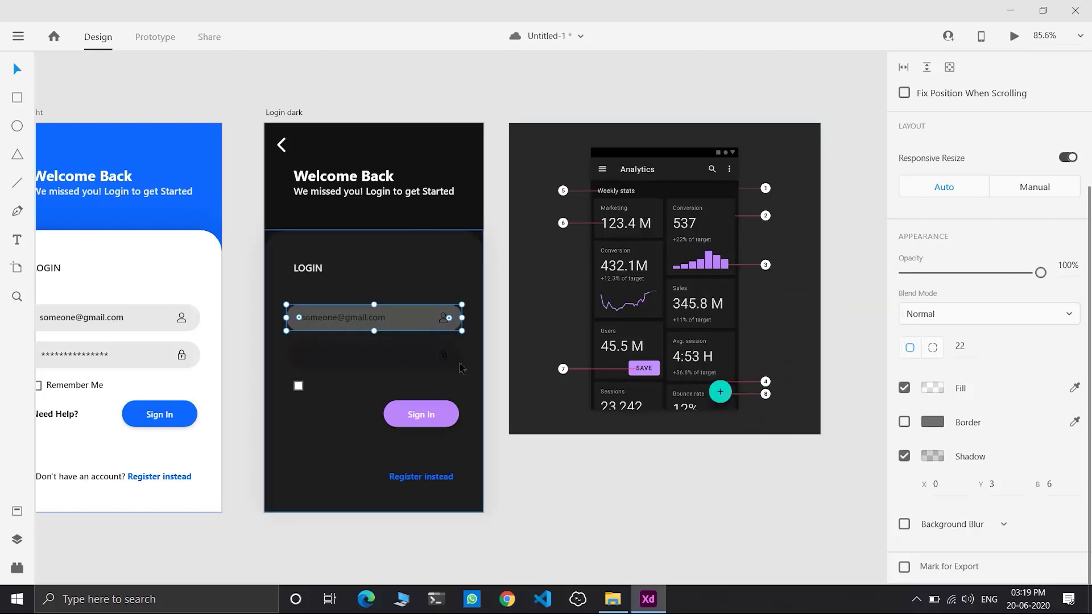
double_click(343, 317)
click(933, 422)
text(ffffff)
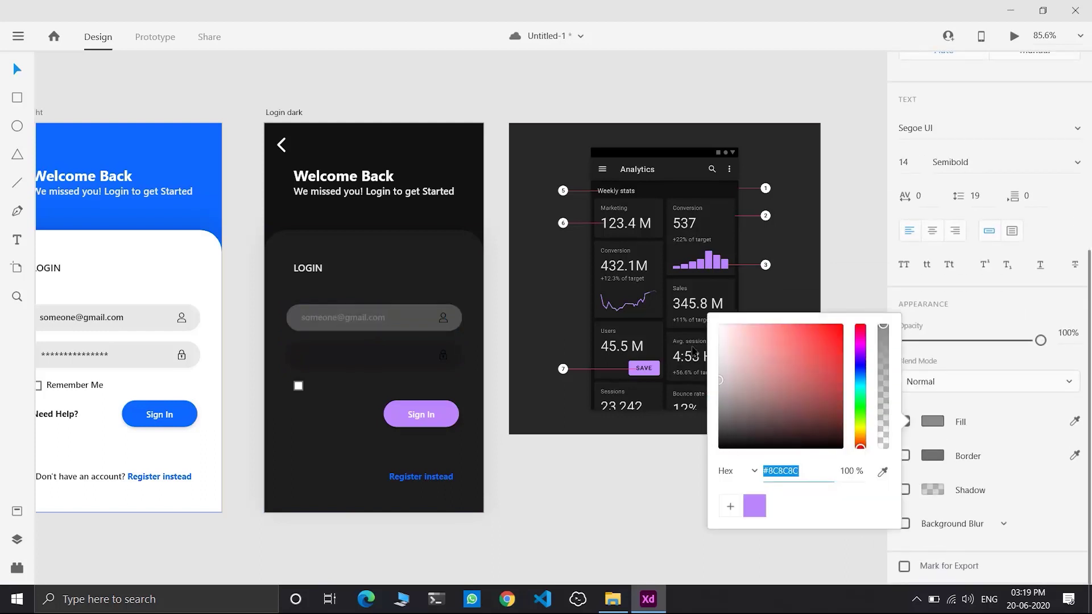
key(Return)
click(443, 323)
click(555, 464)
Set the asterisk placeholder text in the dark password field to white #FFFFFF.
double_click(336, 355)
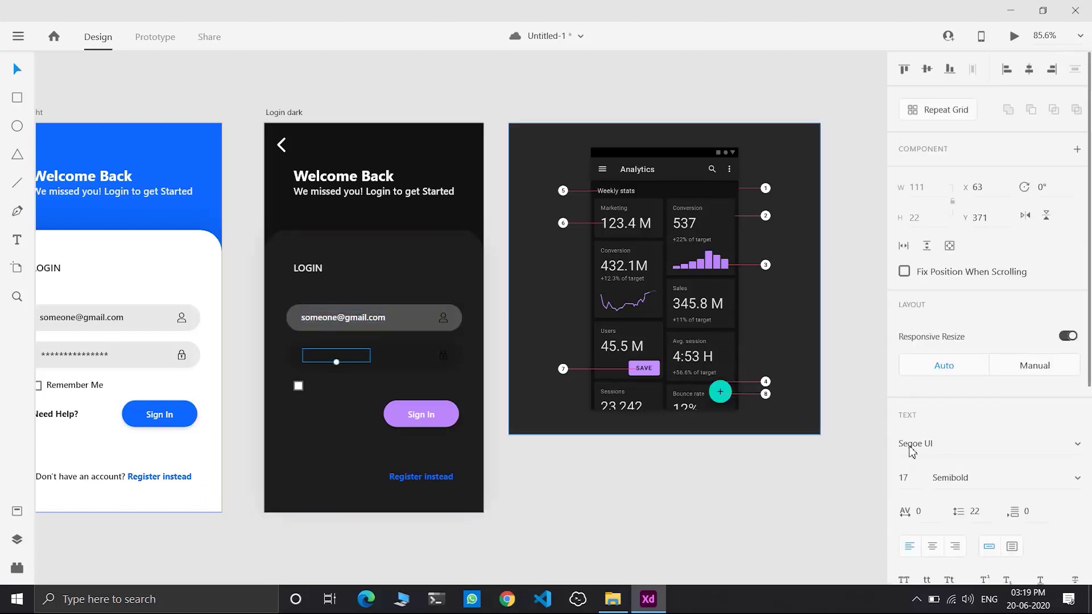
scroll(927, 455, down, 4)
click(933, 498)
text(ffffff)
key(Return)
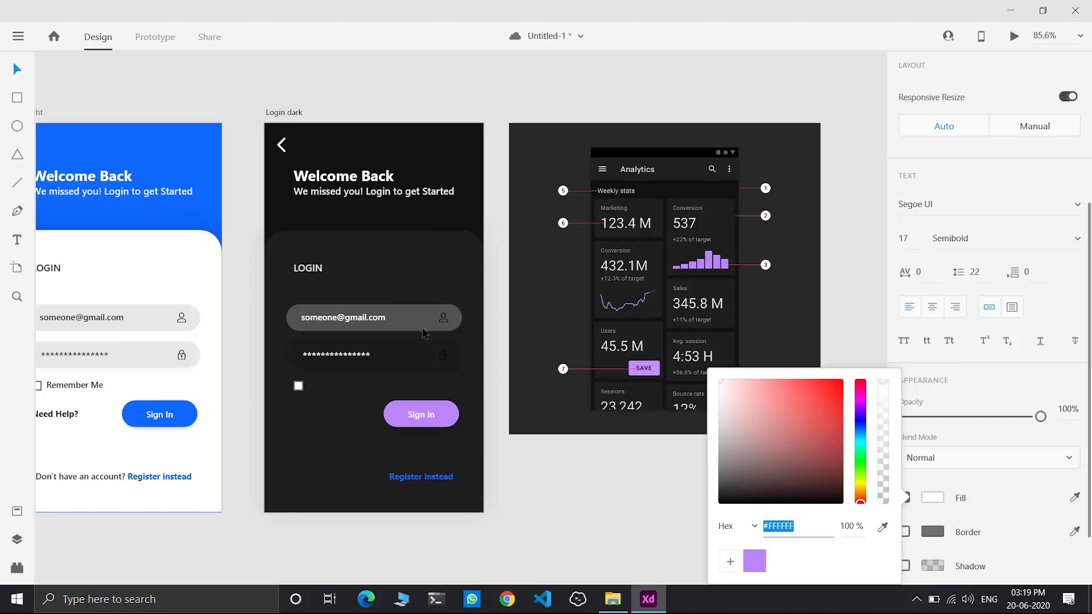
key(Escape)
Save the email field's translucent white fill as a swatch and apply it to the dark password field's background.
click(401, 322)
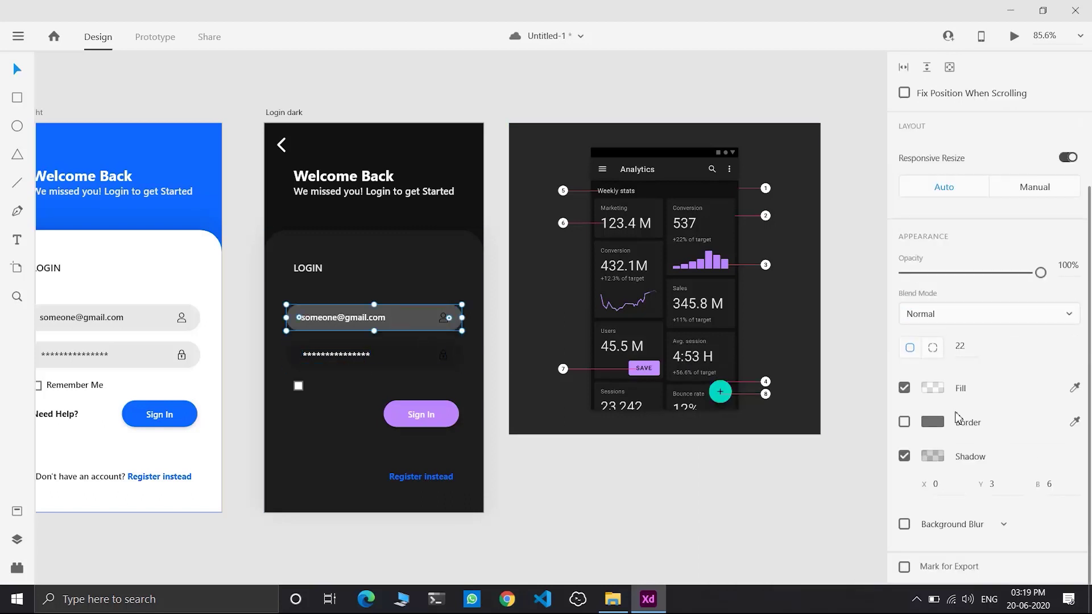
click(933, 388)
click(726, 481)
click(407, 360)
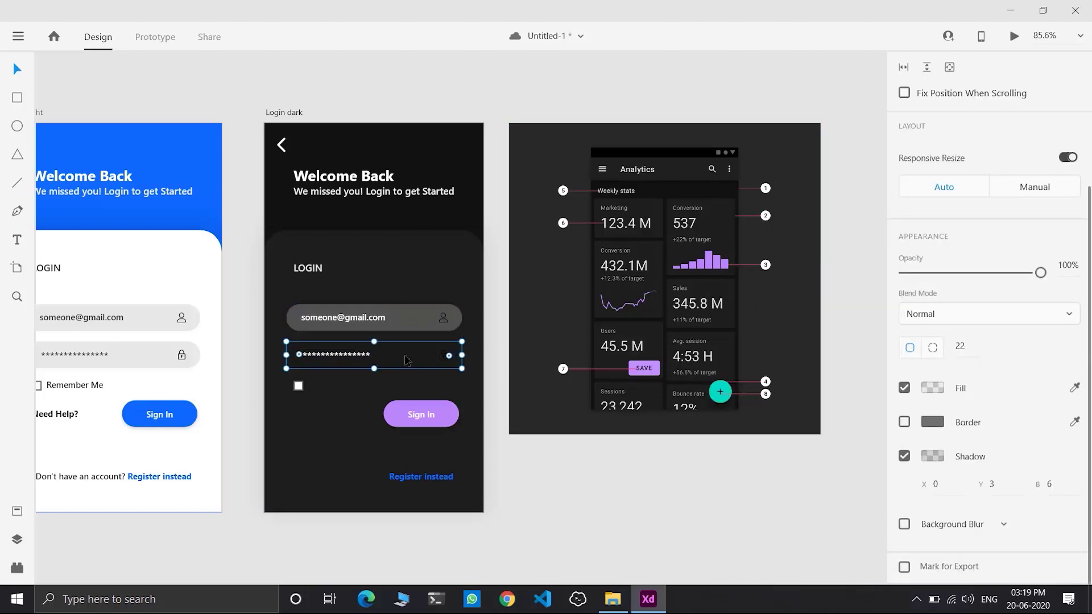
click(927, 391)
click(754, 482)
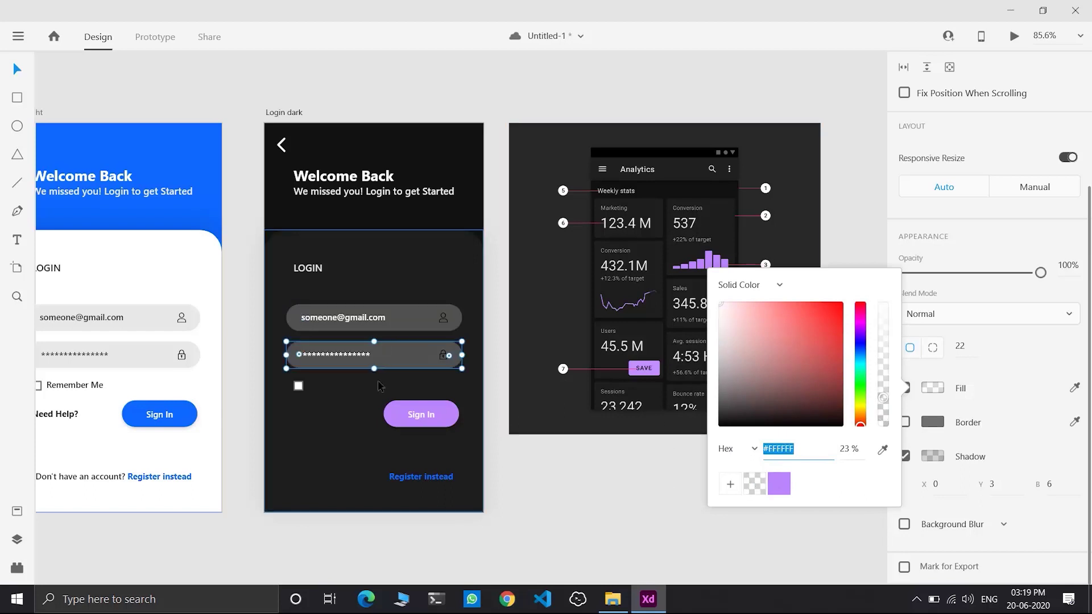
Fill the dark Remember Me checkbox with #1D1D1D sampled from a reference card and save that colour as a swatch.
click(298, 387)
scroll(882, 324, down, 2)
click(932, 318)
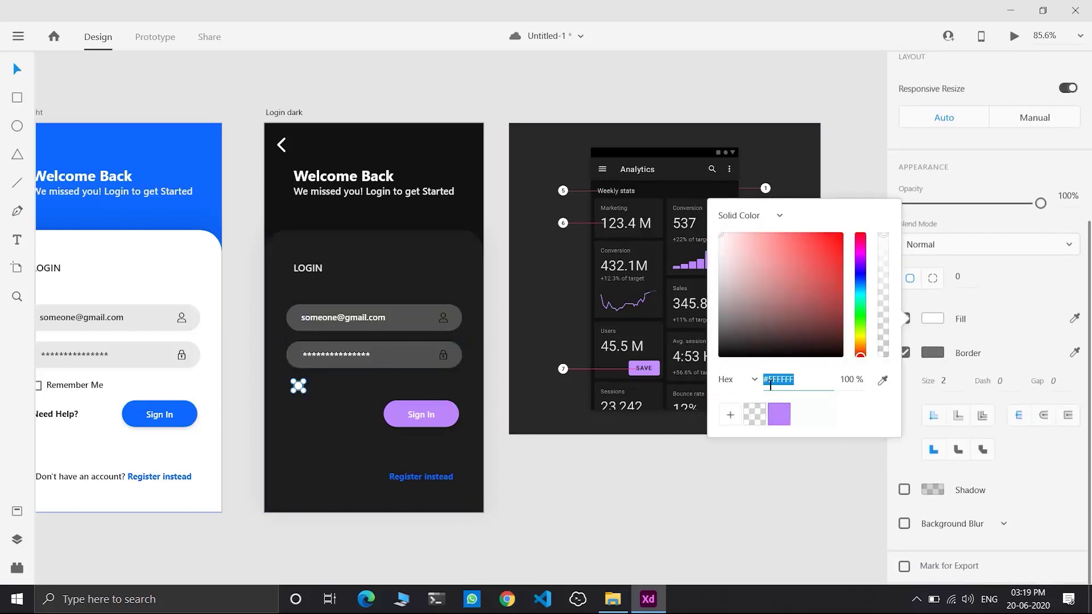
click(882, 380)
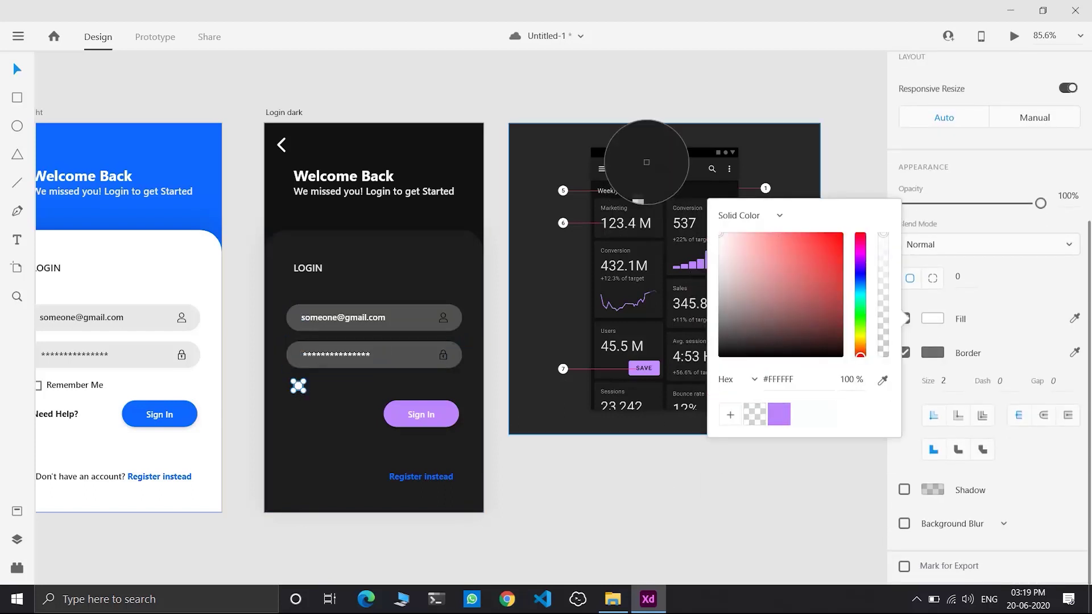
click(654, 216)
click(730, 414)
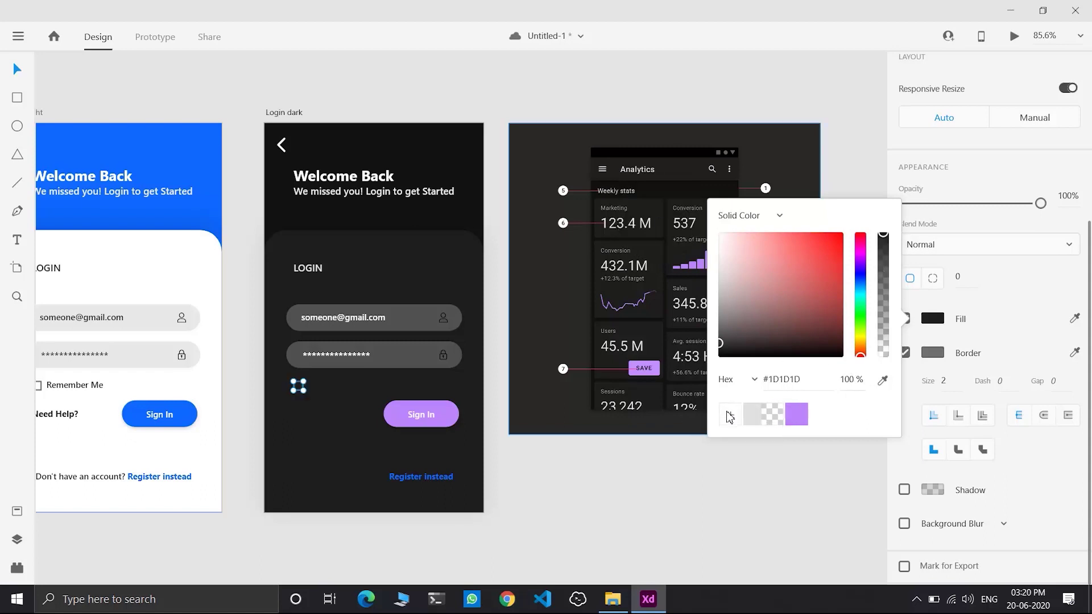
click(753, 484)
Change the dark "Remember Me" label's text fill to light grey #DBDBDB.
key(ctrl+v)
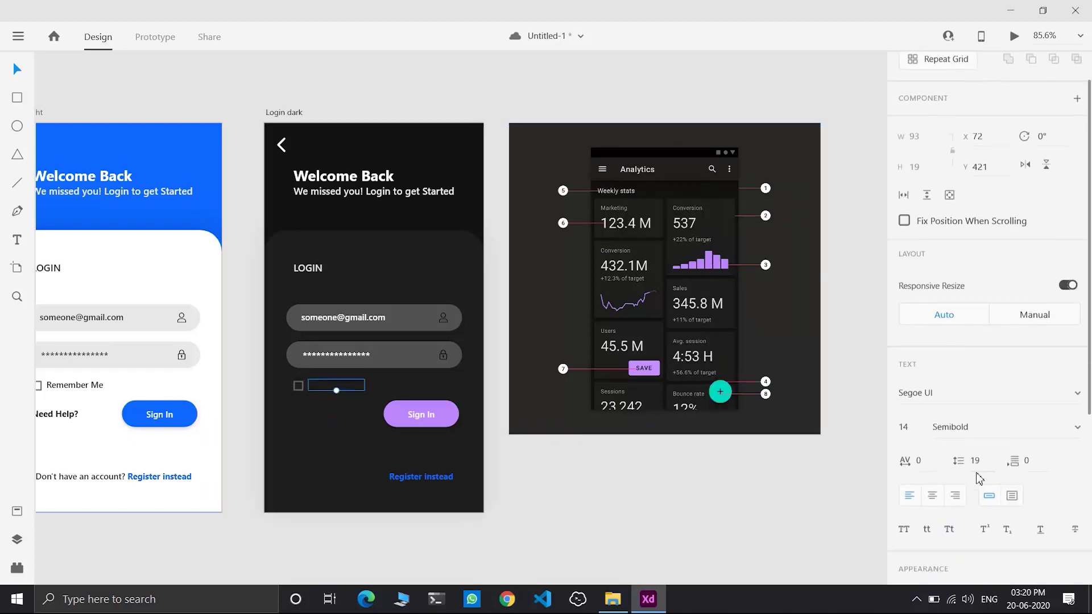
scroll(922, 482, down, 3)
click(931, 423)
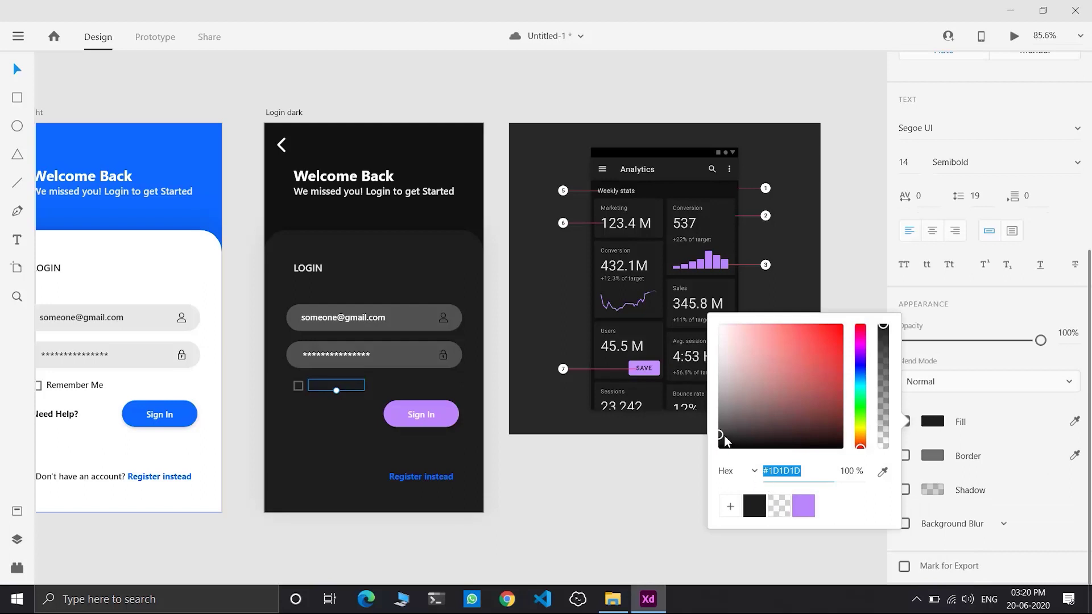
text(DBDBDB)
key(Return)
click(824, 568)
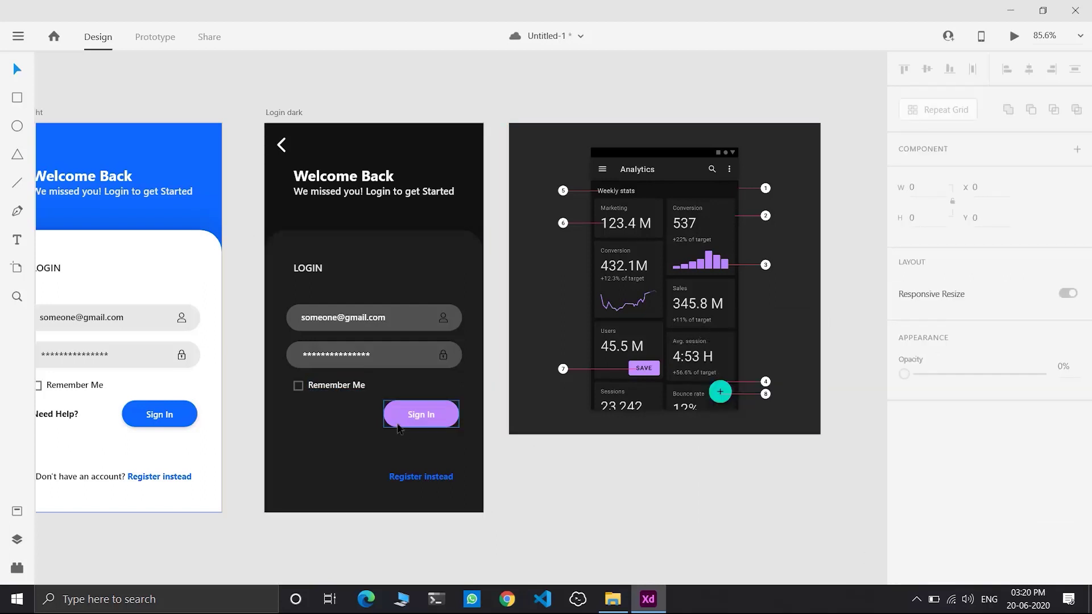
Change the text fill of the dark button's "Sign In" label to the saved #1D1D1D swatch, darkened to black.
double_click(435, 418)
scroll(944, 461, down, 3)
scroll(915, 392, down, 3)
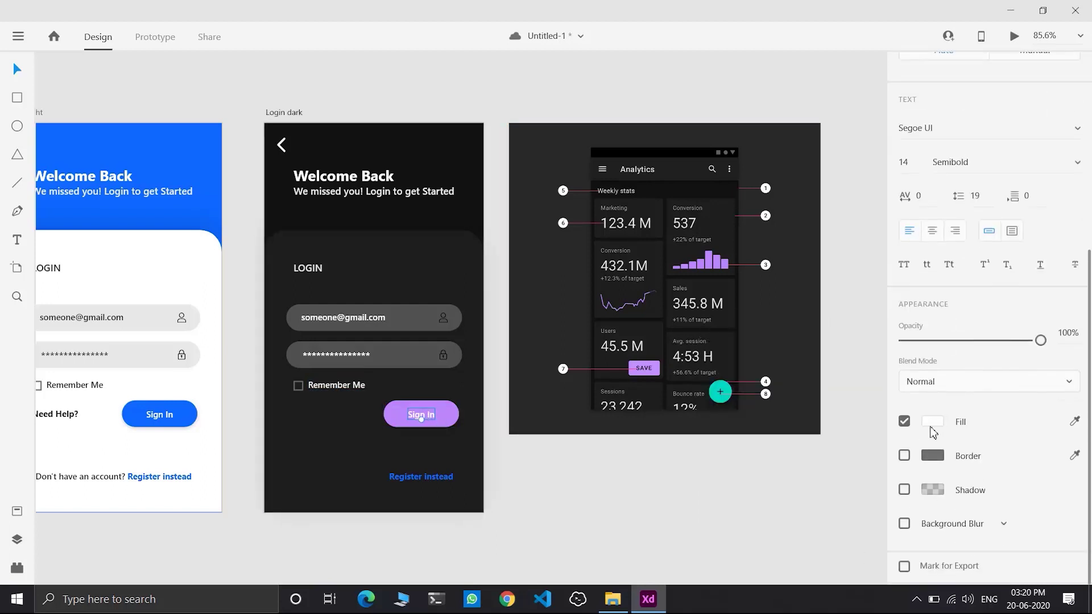
click(932, 422)
click(761, 506)
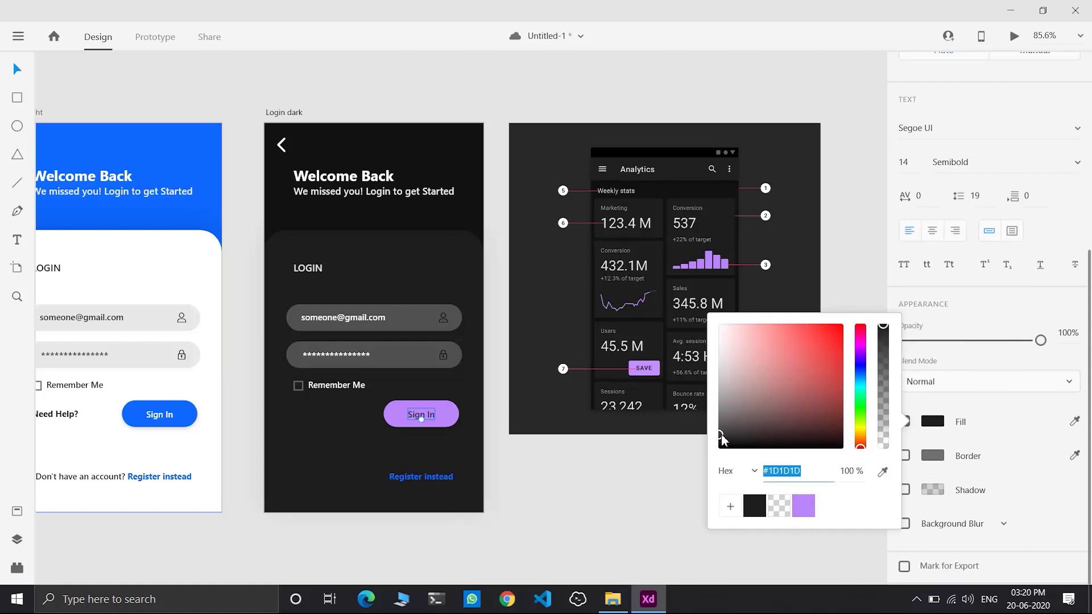
drag(720, 435, 719, 455)
Recolour only the words "Don't have an account?" in the dark artboard's footer text to near-white.
click(444, 480)
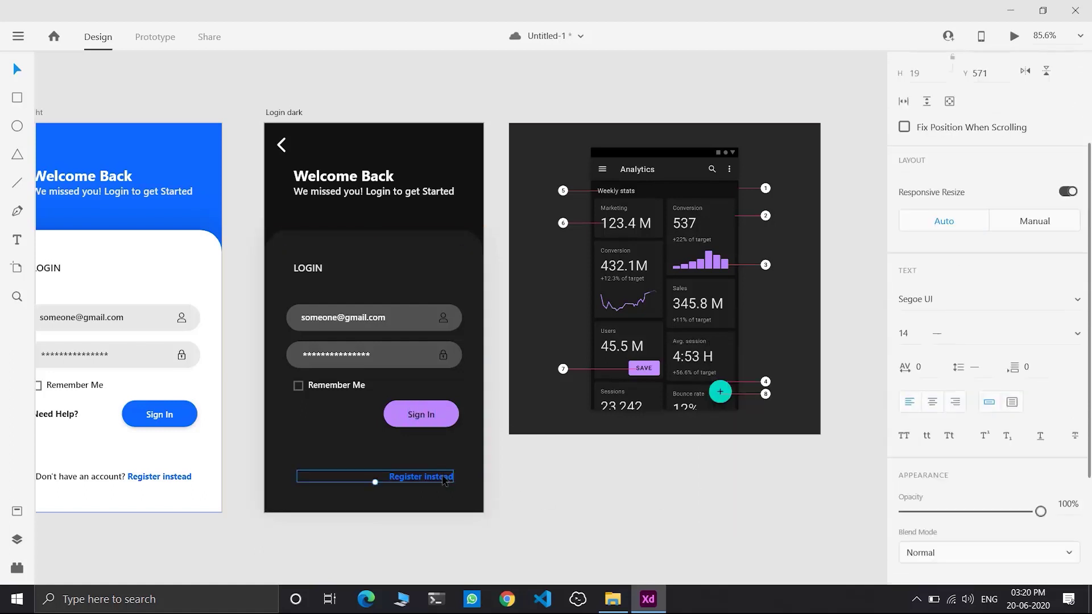
double_click(370, 472)
drag(388, 476, 298, 477)
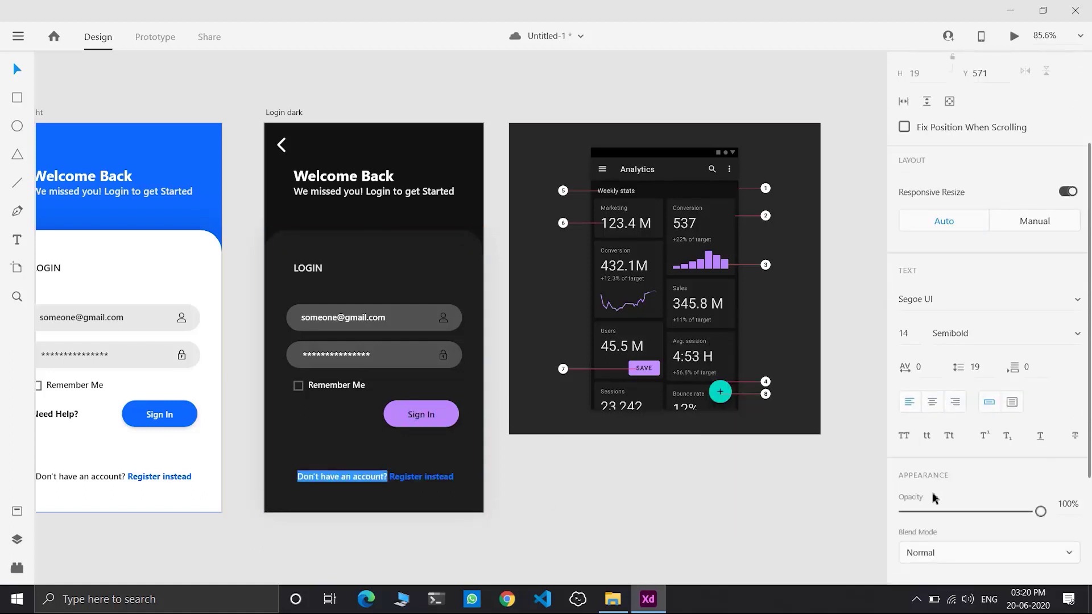
scroll(932, 464, down, 3)
click(932, 421)
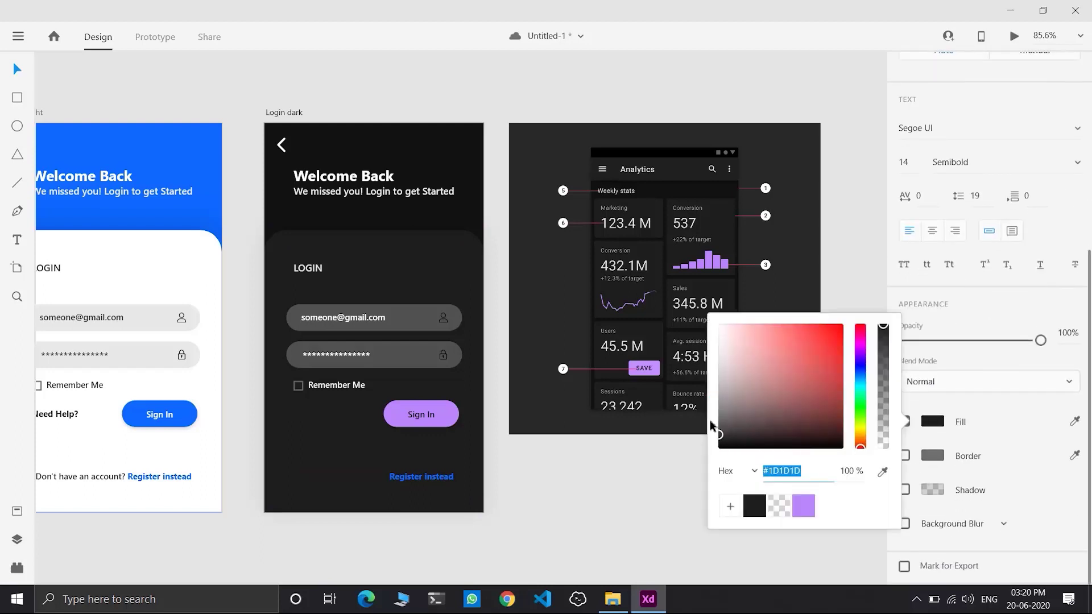
drag(712, 427, 717, 340)
key(Escape)
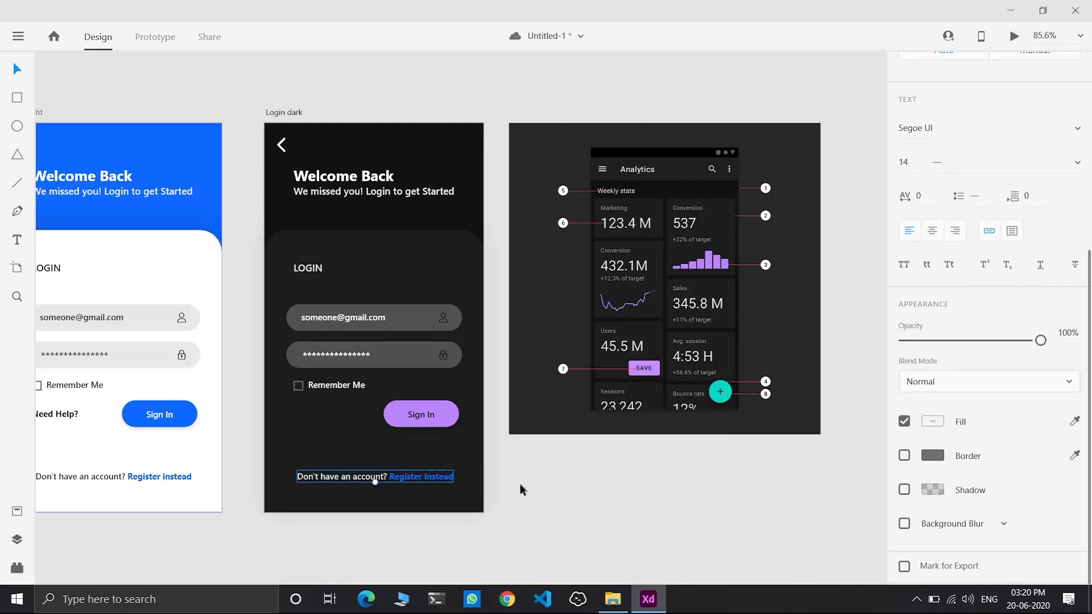
Recolour only the words "Register instead" in the dark artboard's footer text with the saved purple swatch.
double_click(438, 478)
drag(390, 476, 481, 487)
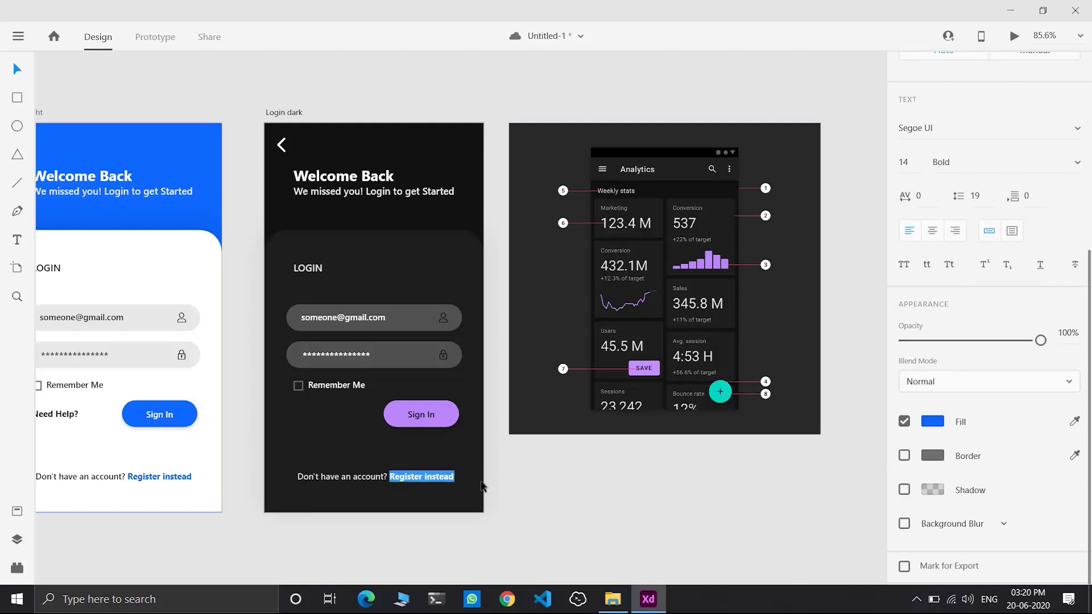
click(932, 422)
click(804, 505)
key(Escape)
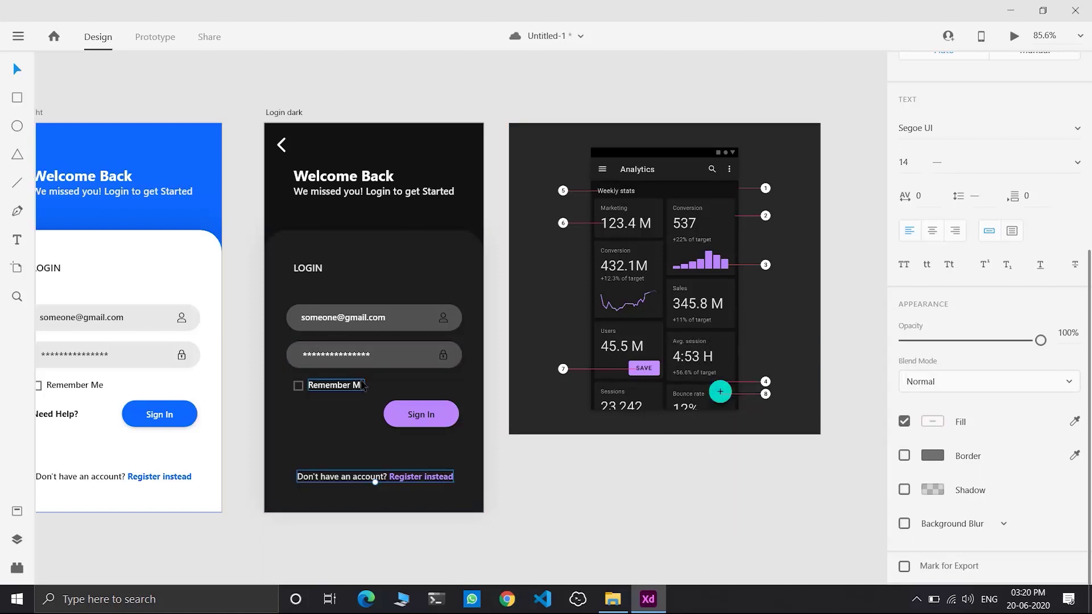
Change the text fill of the dark artboard's "Need Help?" label to near-white.
click(319, 415)
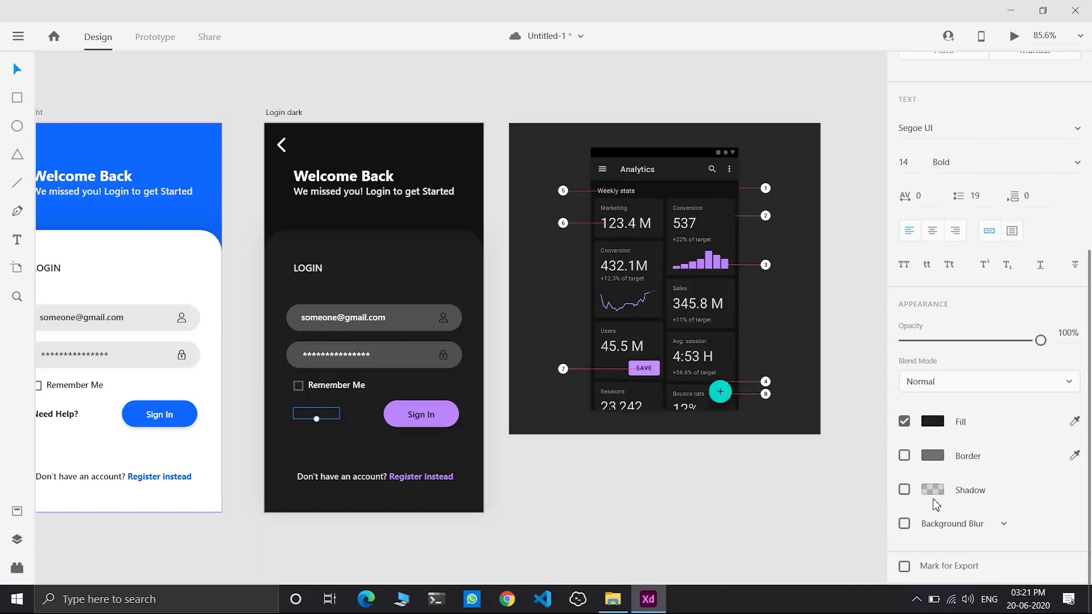
click(933, 422)
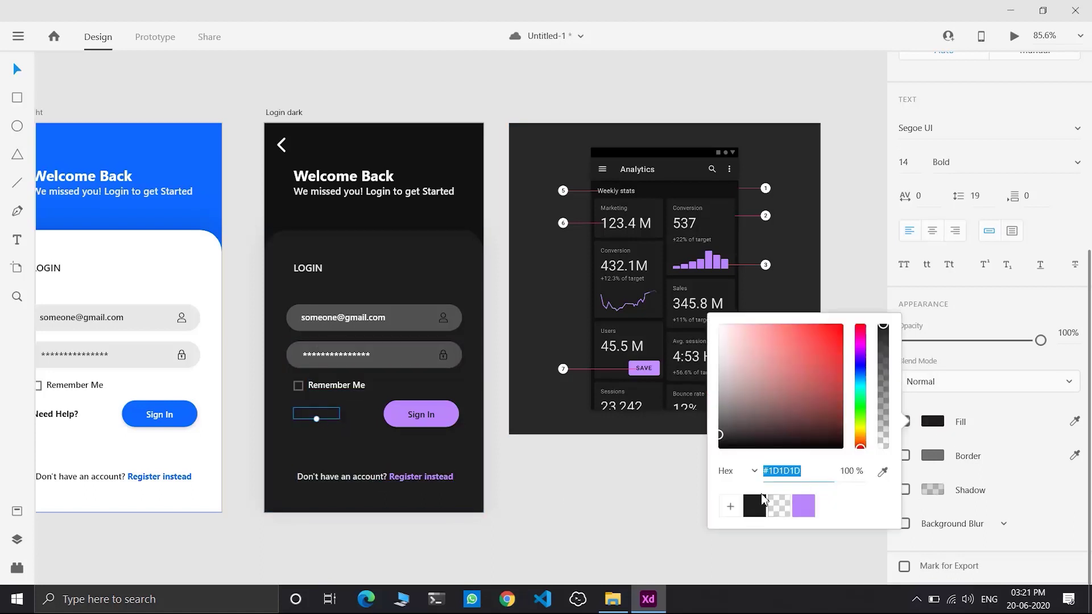
click(719, 332)
click(765, 448)
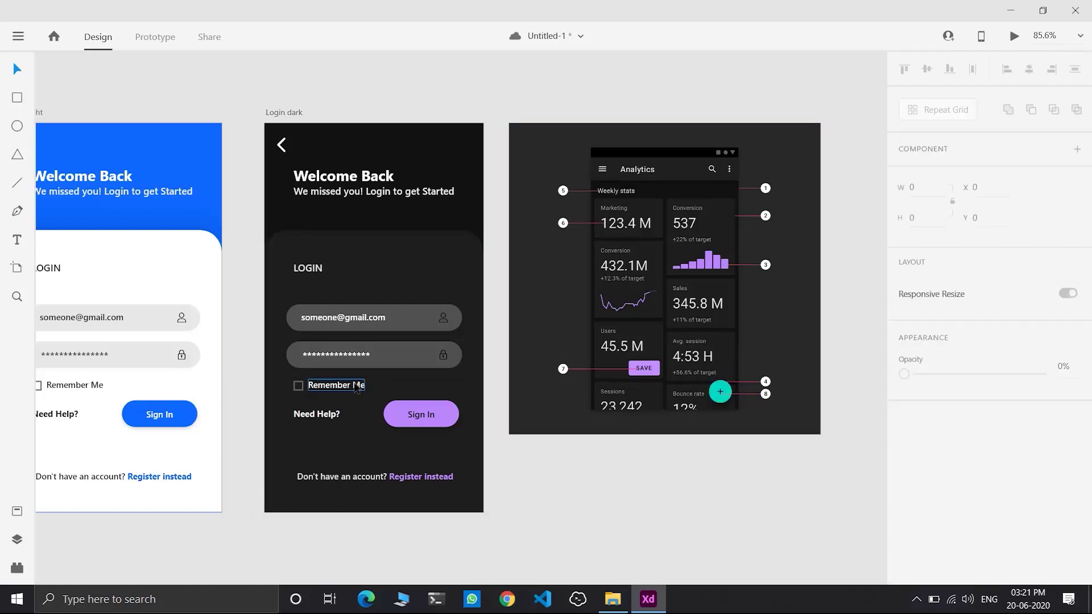
Lower the fill opacity of the dark artboard's "We missed you! Login to get Started" subtitle to about 83%.
click(403, 198)
scroll(909, 489, down, 5)
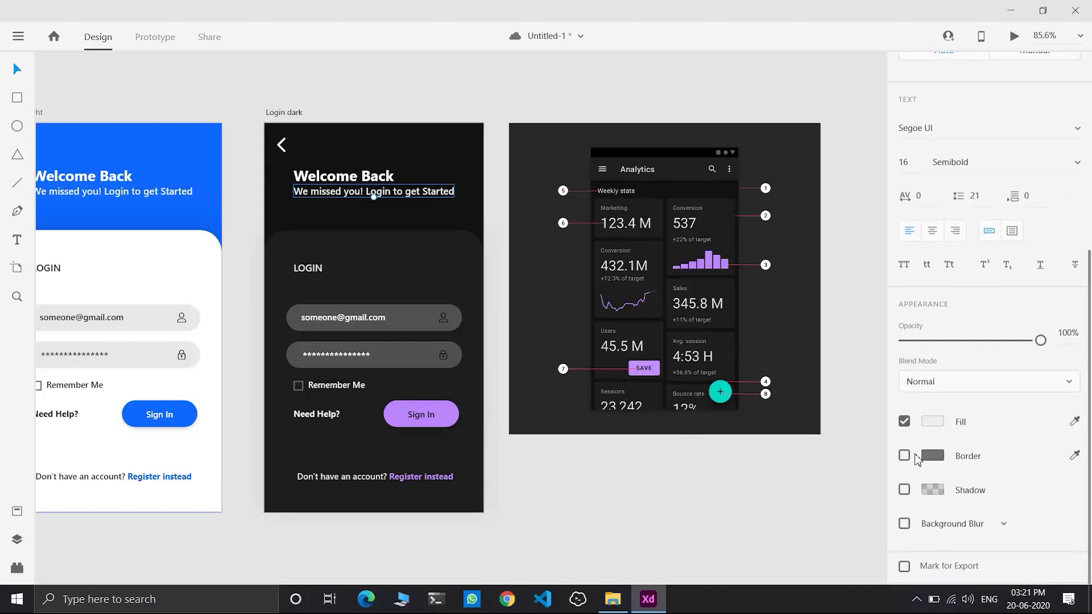
click(931, 427)
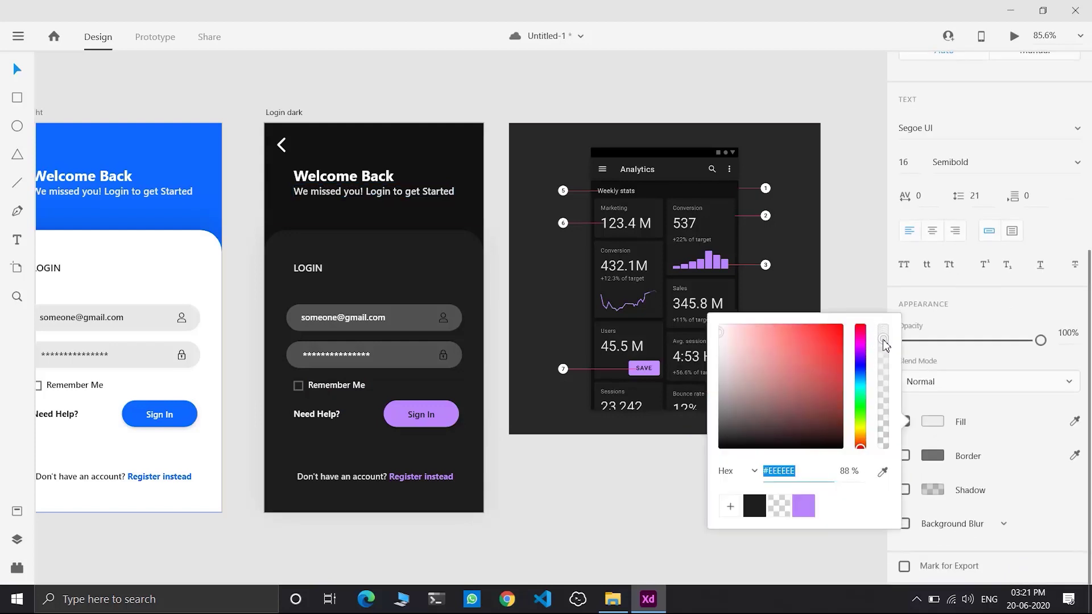
drag(885, 344, 884, 347)
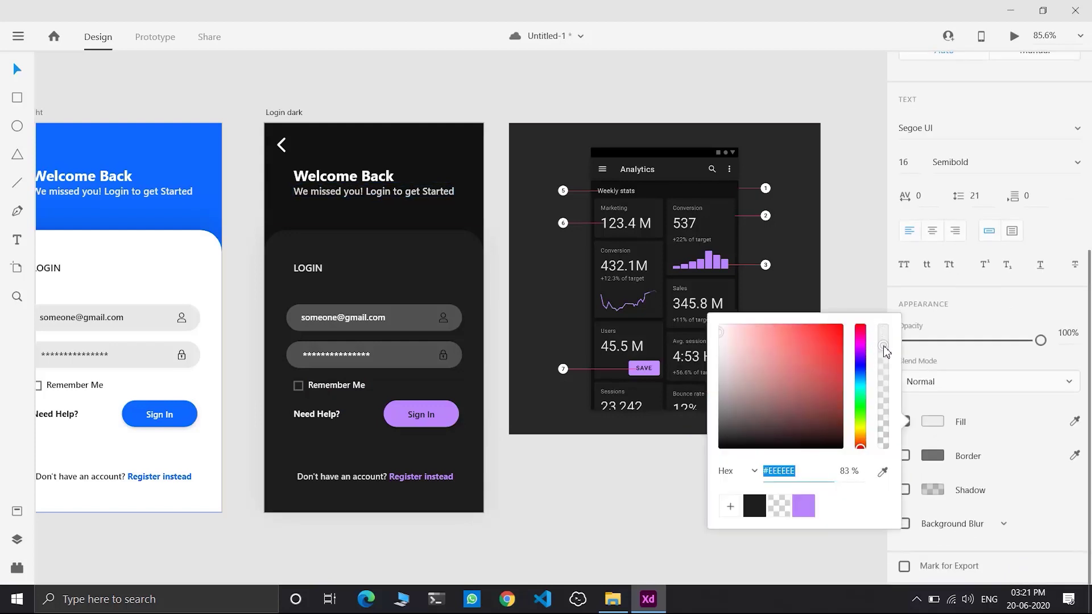
click(578, 452)
Delete the Analytics reference image and move the Login dark and Login Light artboards side by side.
click(556, 139)
key(Delete)
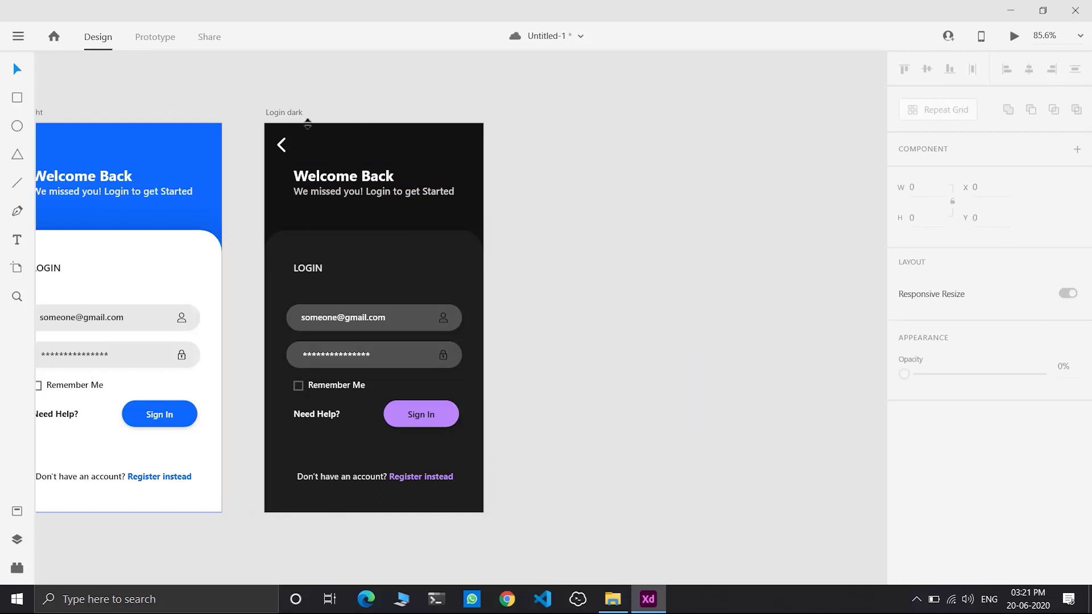
drag(290, 114, 487, 108)
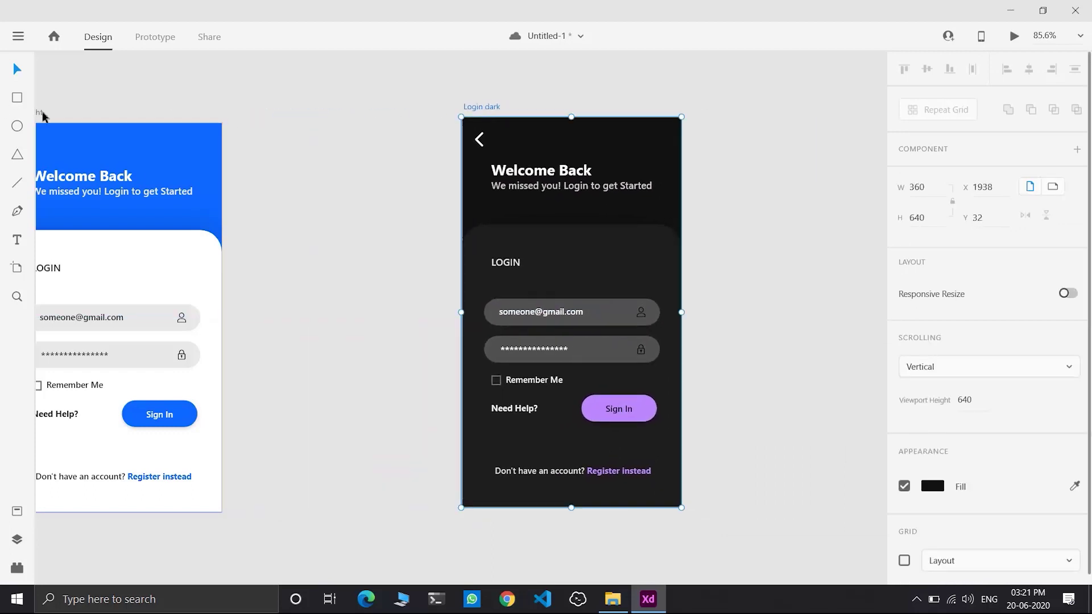
drag(43, 116, 252, 111)
click(643, 538)
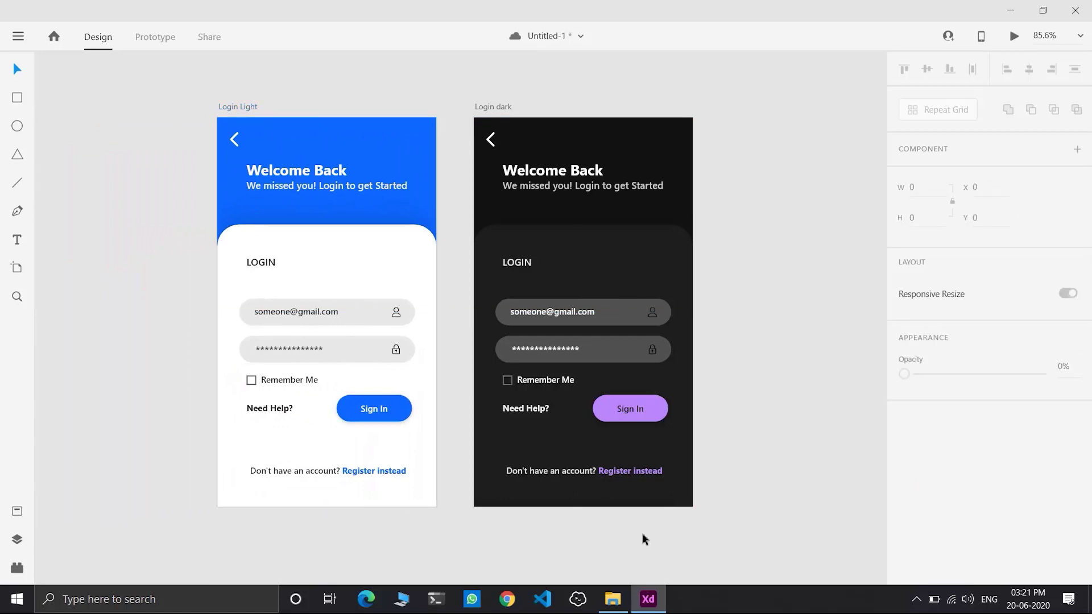
Delete the black user and lock icons from the dark fields and import user white.png from the Login Screen icons folder.
click(652, 312)
key(Delete)
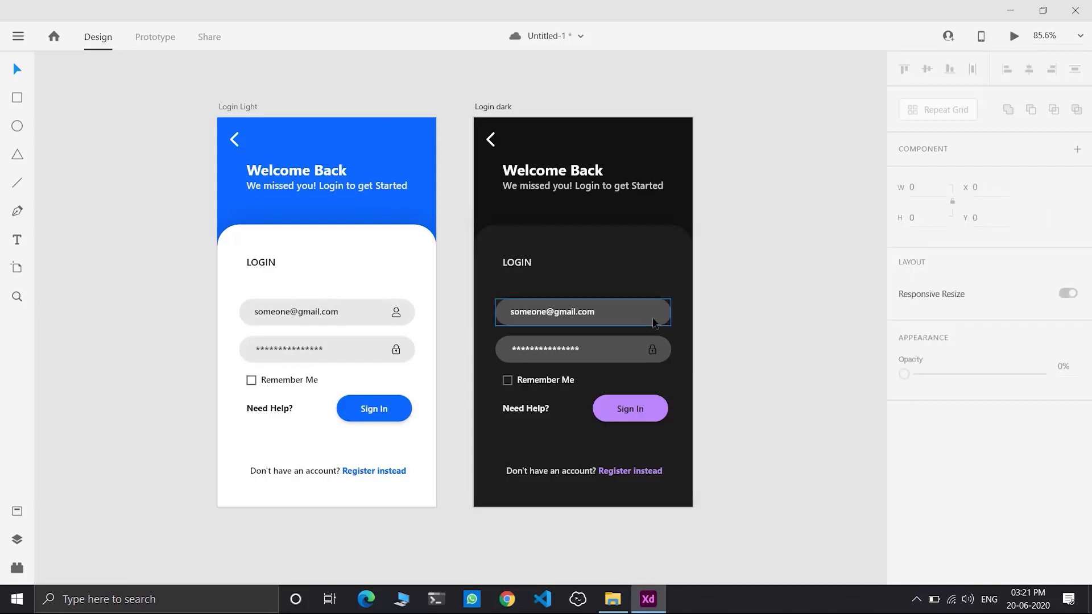
click(648, 599)
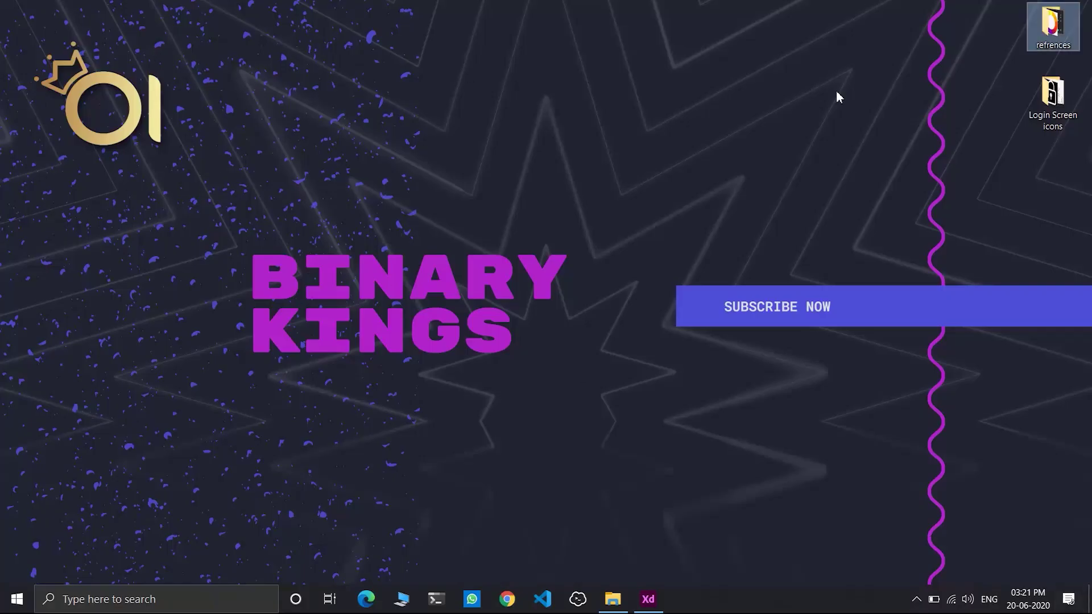
double_click(1051, 97)
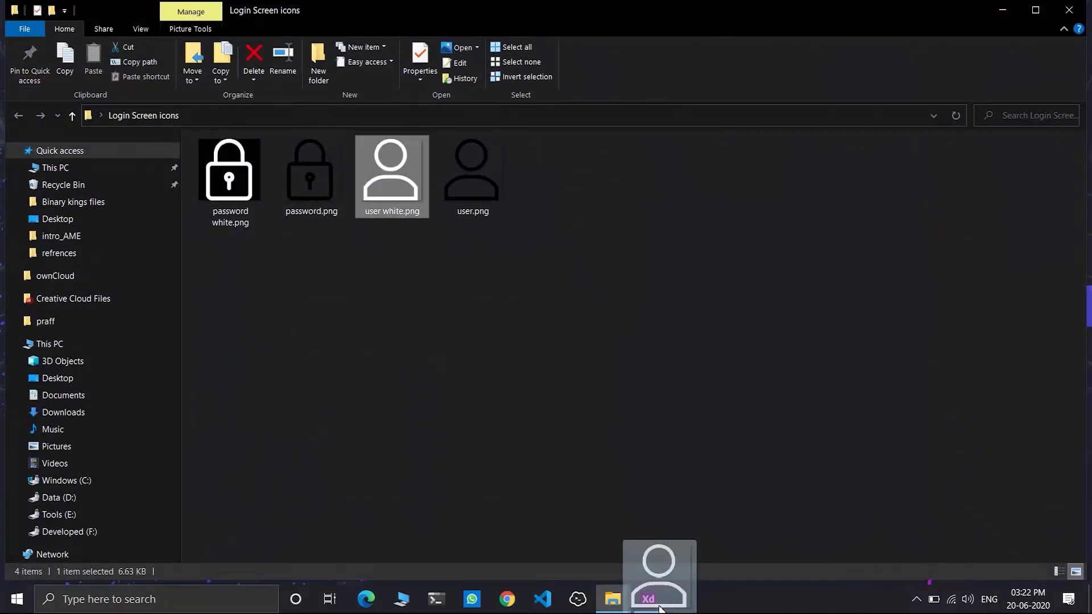
click(648, 599)
key(ctrl+v)
Resize the white user icon to 16 × 16 and place it at the right end of the dark email field.
click(928, 186)
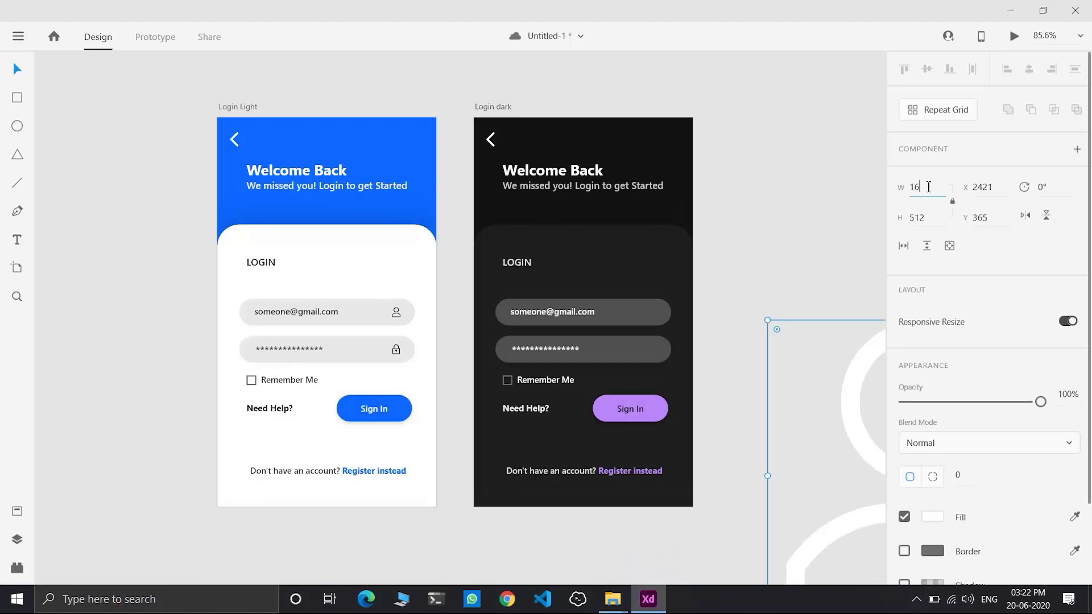
text(16)
click(913, 219)
drag(772, 325, 655, 317)
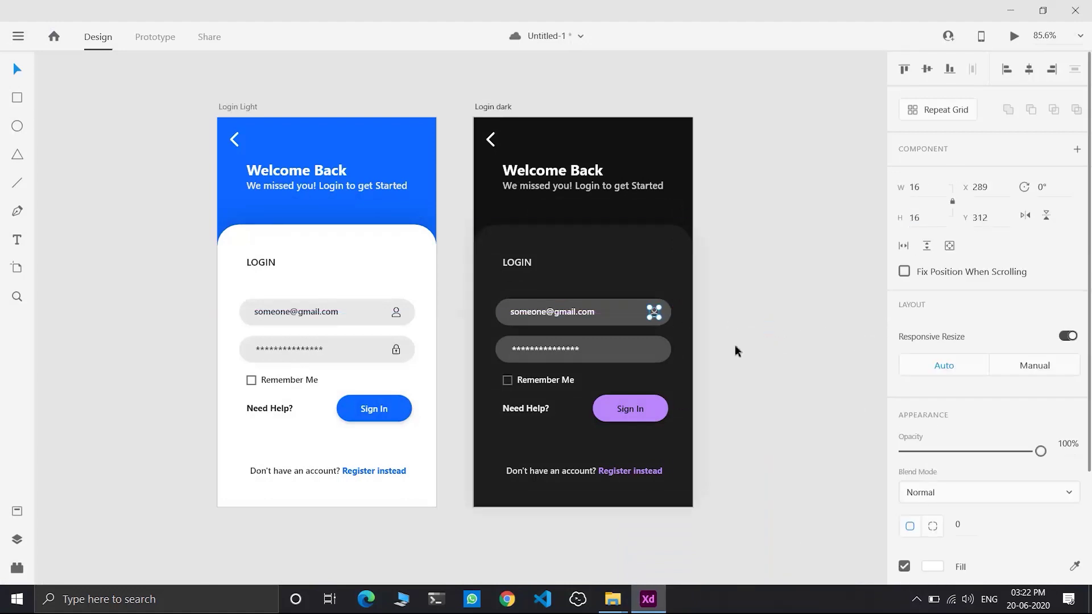
click(735, 345)
Import password white.png from the Login Screen icons folder onto the canvas beside the dark artboard.
click(1009, 10)
click(613, 599)
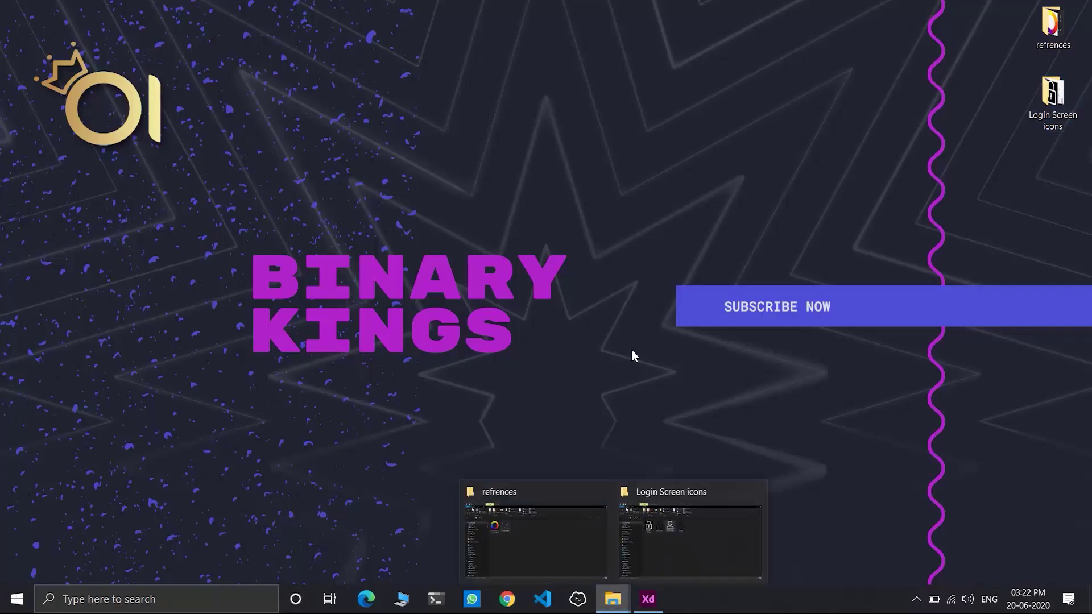
click(625, 500)
click(250, 188)
drag(250, 187, 741, 377)
Resize the imported white lock icon to 16 × 16.
click(927, 186)
text(16)
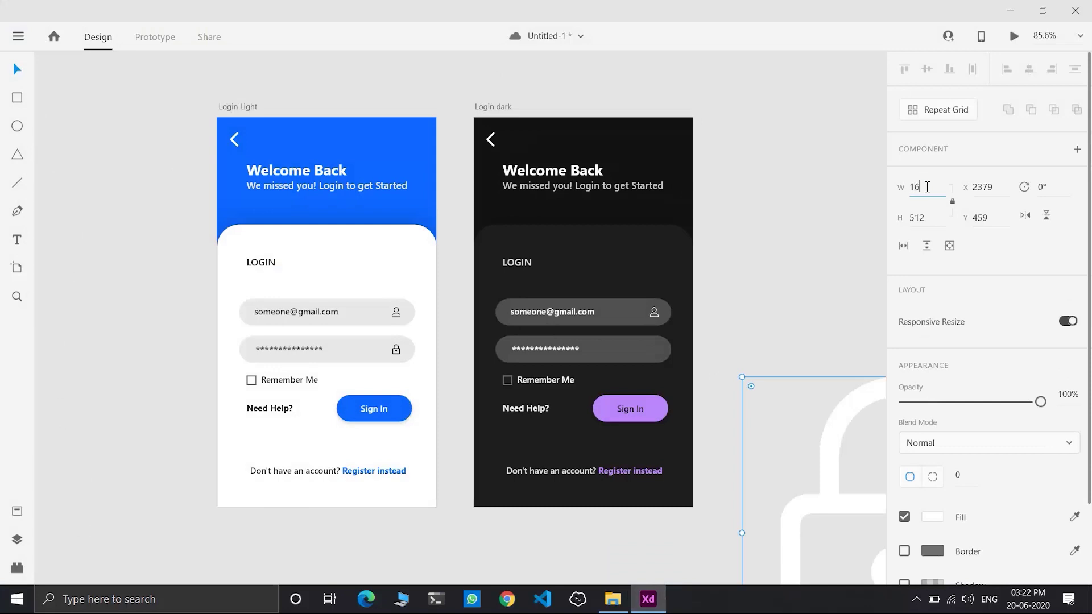
click(924, 219)
text(16)
key(Return)
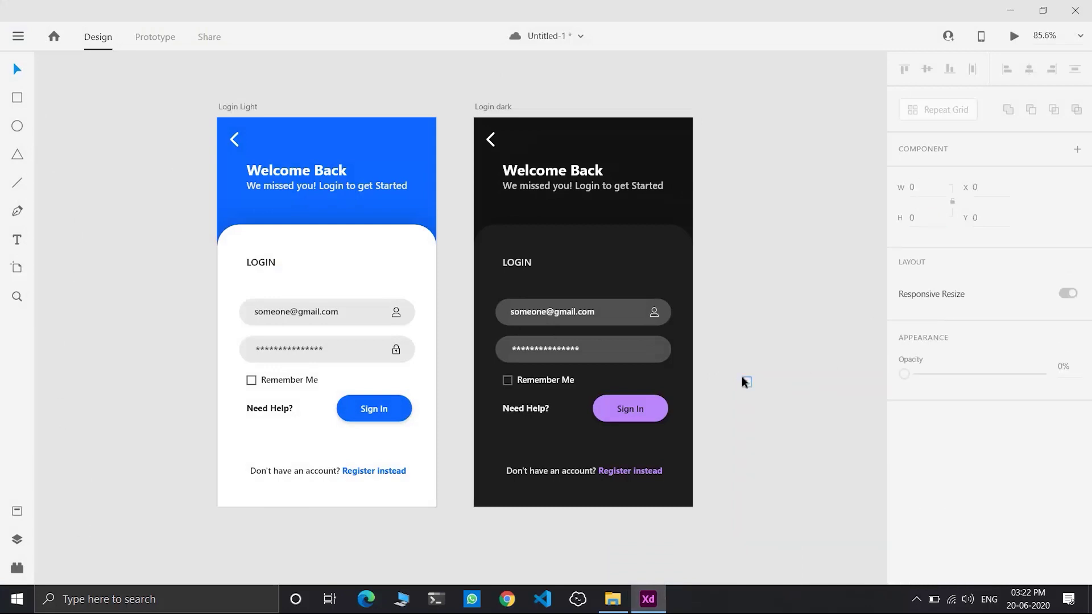
Place the white lock icon in the dark password field, vertically centred there and aligned beneath the user icon at X 289.
drag(756, 387, 652, 351)
scroll(654, 350, up, 5)
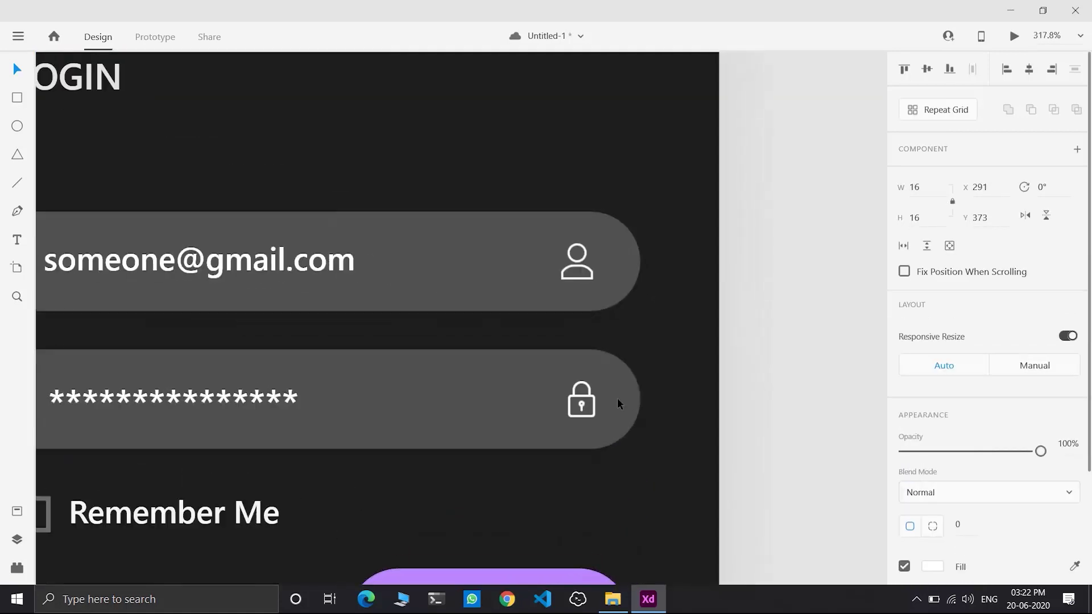
drag(575, 399, 577, 396)
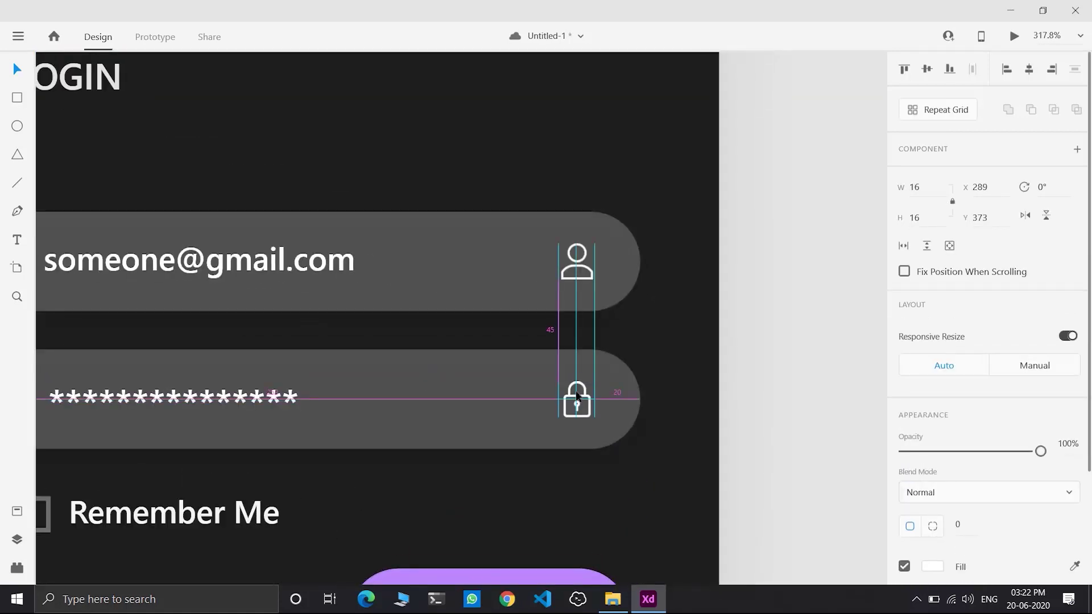
click(575, 261)
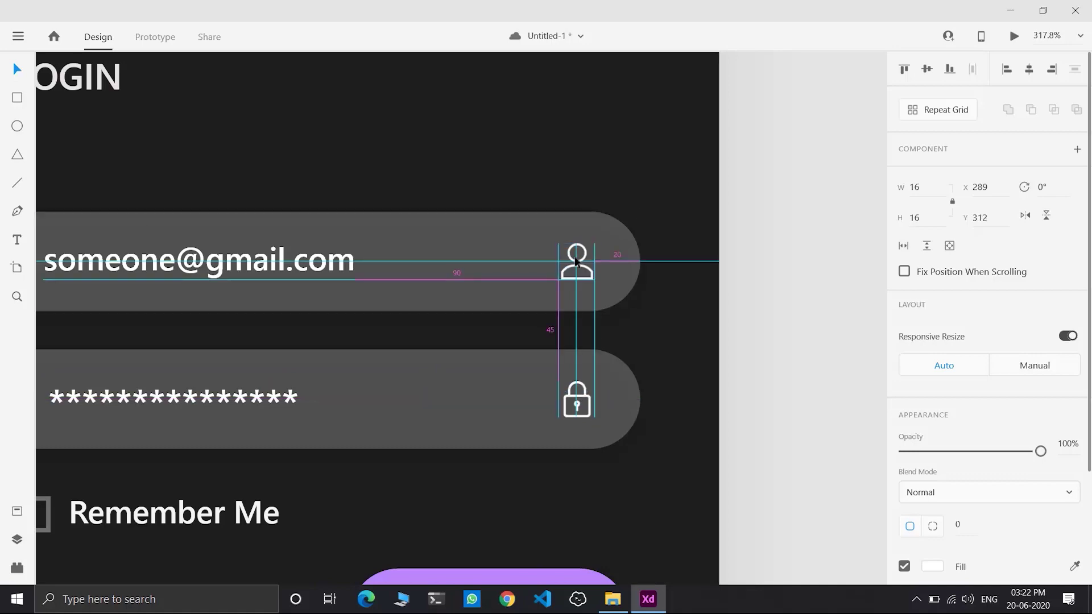
scroll(753, 316, down, 6)
scroll(767, 312, up, 2)
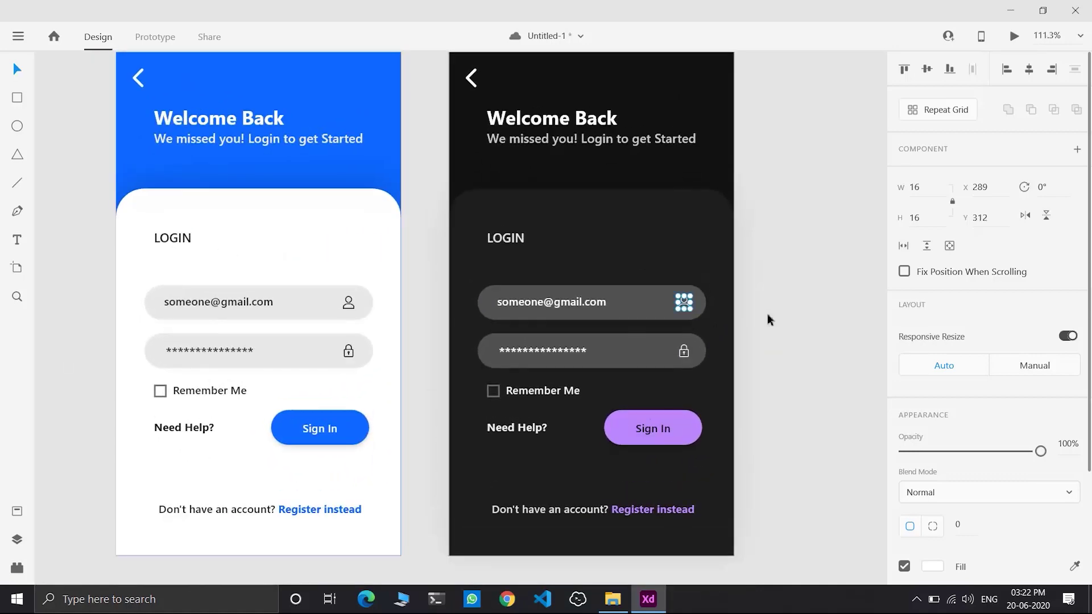
scroll(766, 312, down, 2)
click(816, 279)
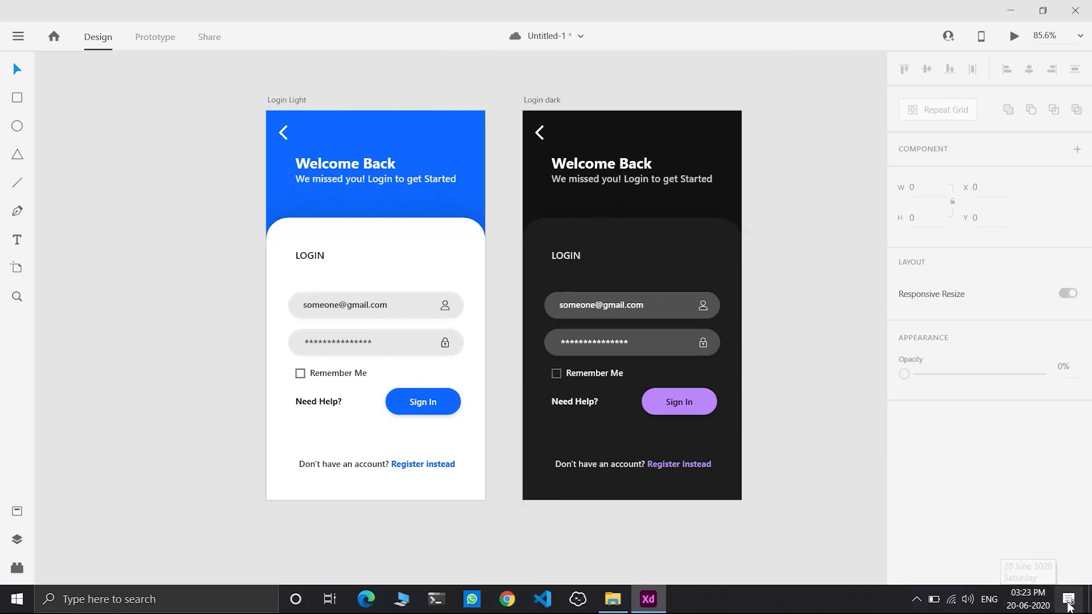
click(916, 597)
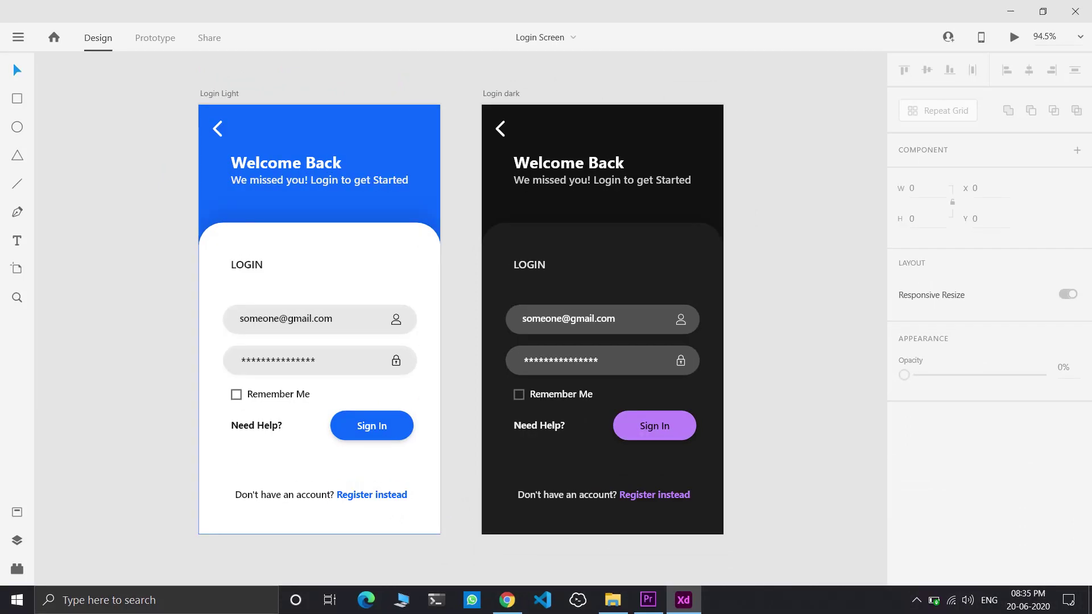